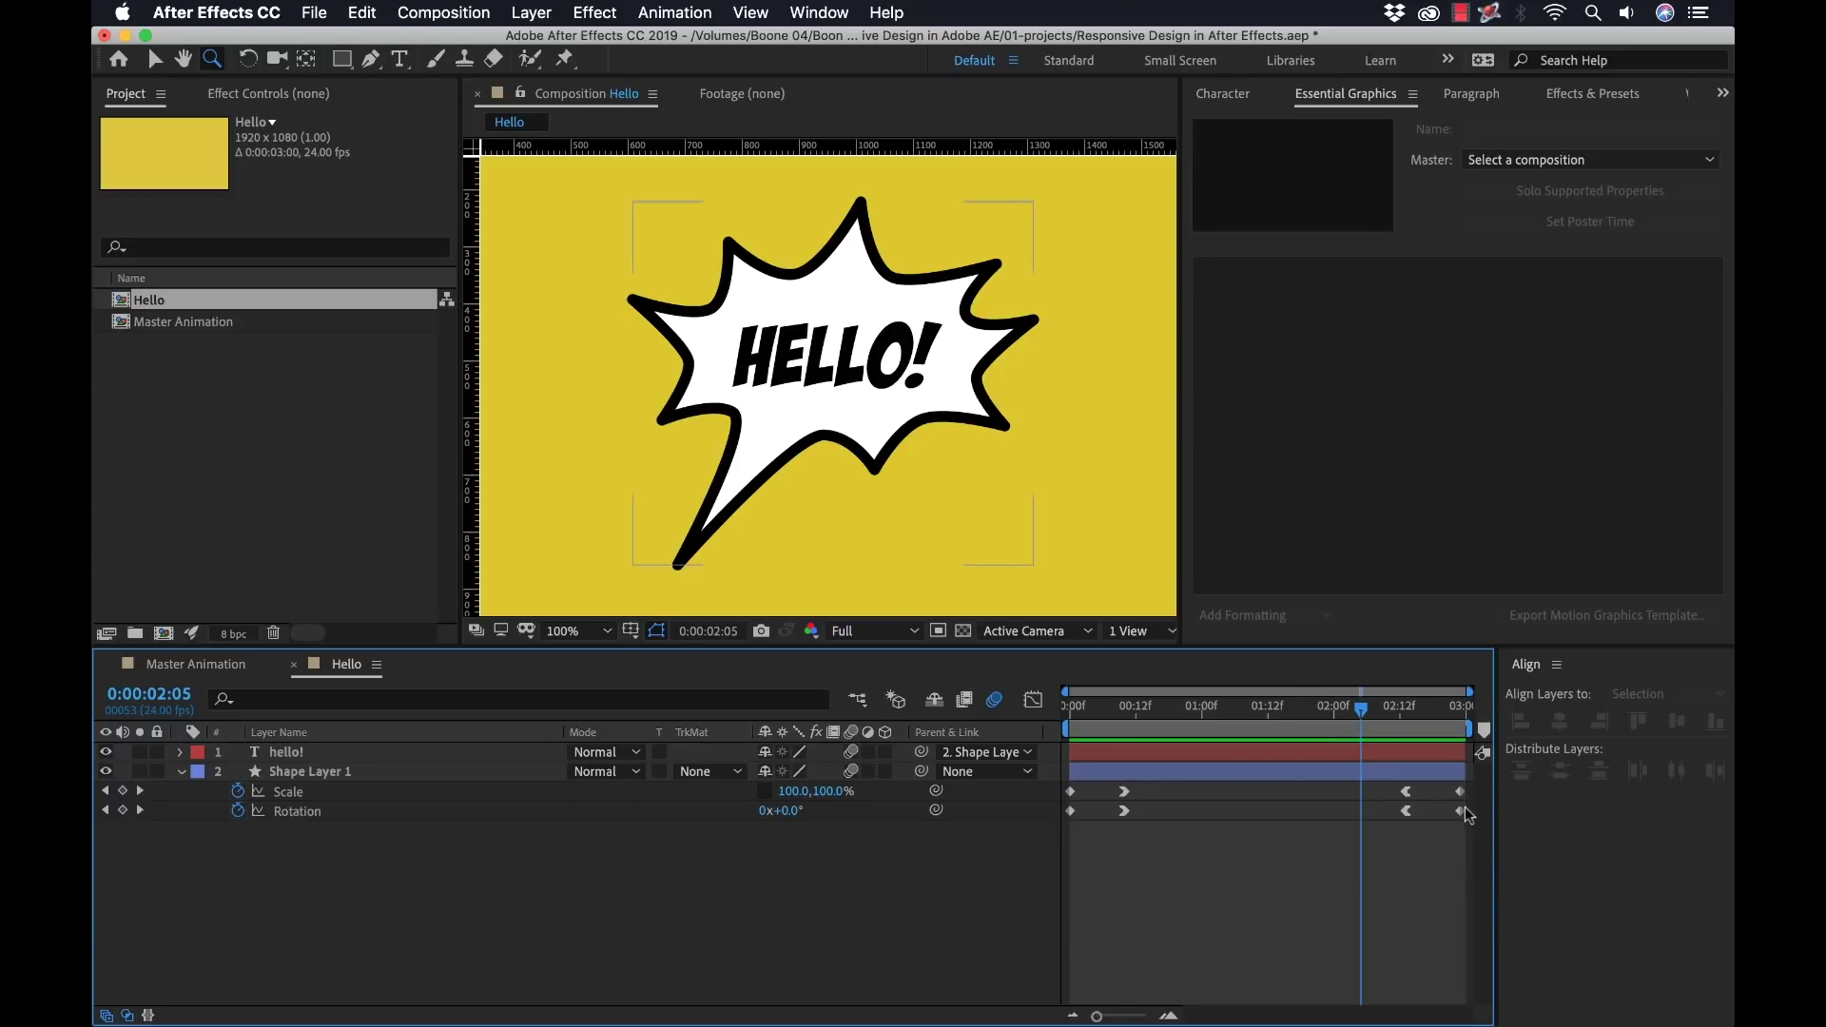
Step: Scrub through the Hello composition to review the speech bubble's intro and outro animation
click(1119, 713)
drag(1119, 714, 1421, 715)
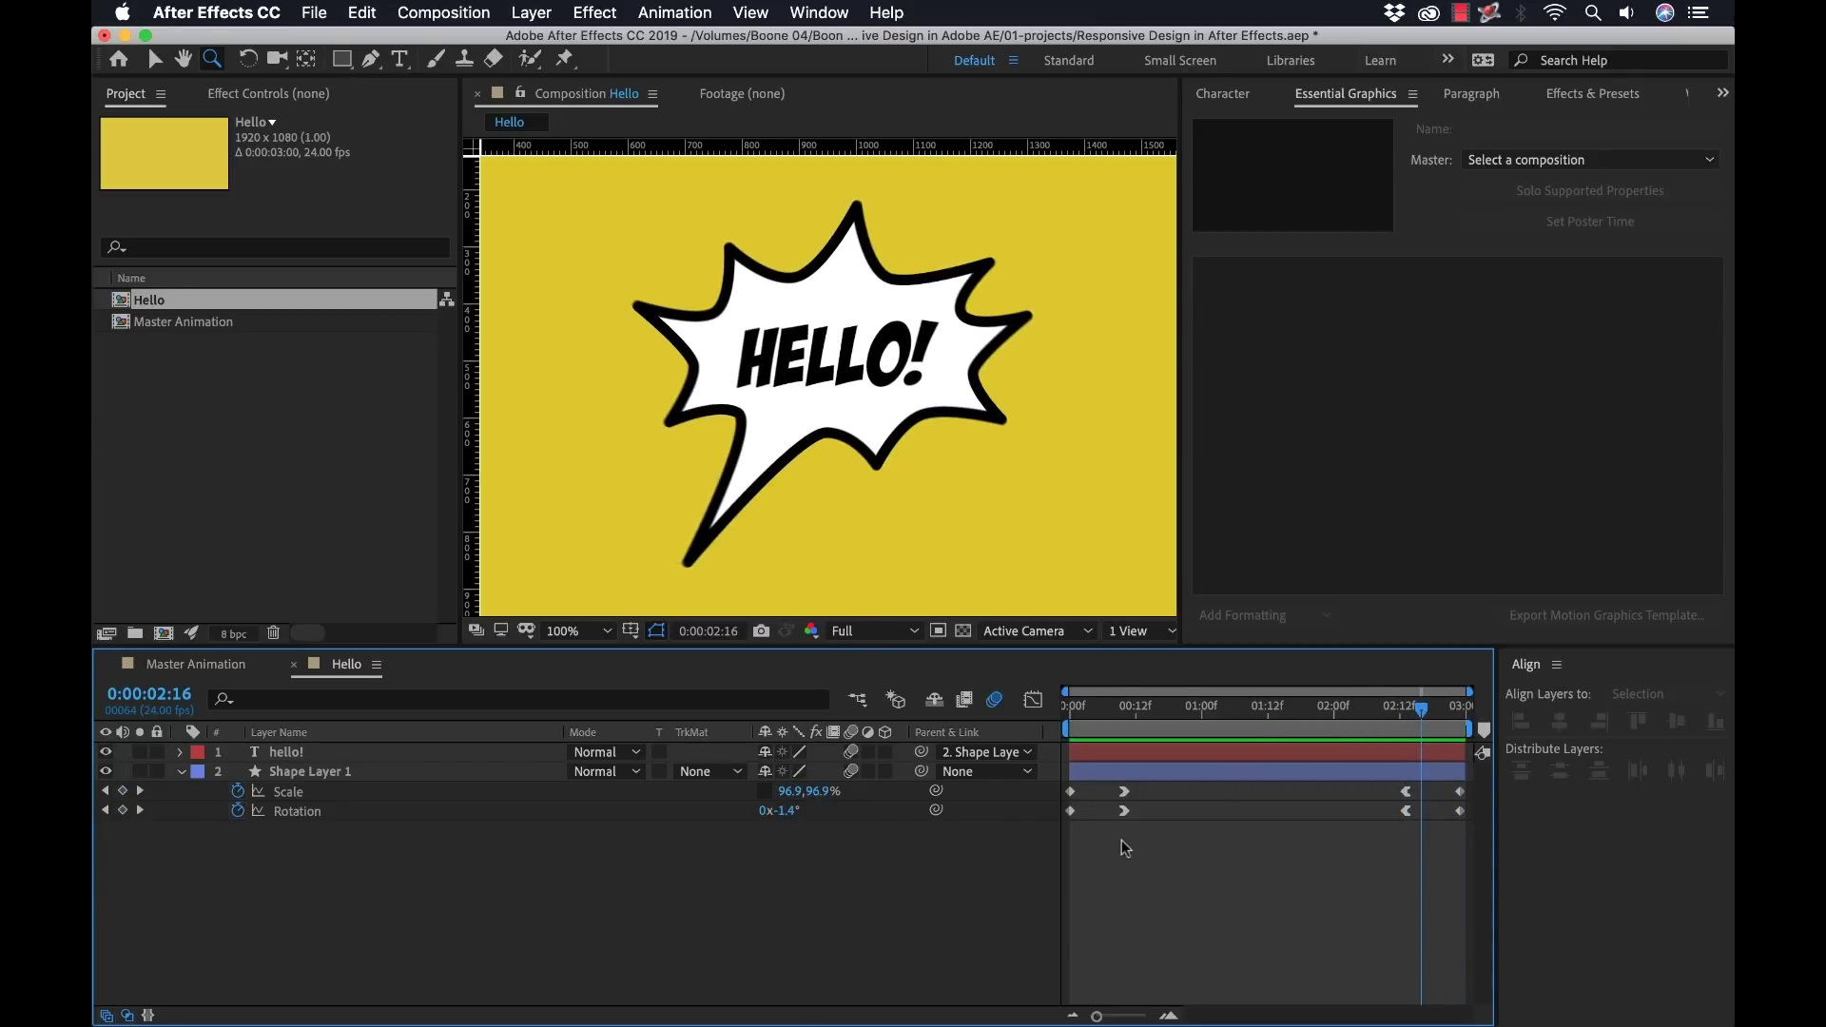
click(1201, 708)
key(Page_Up)
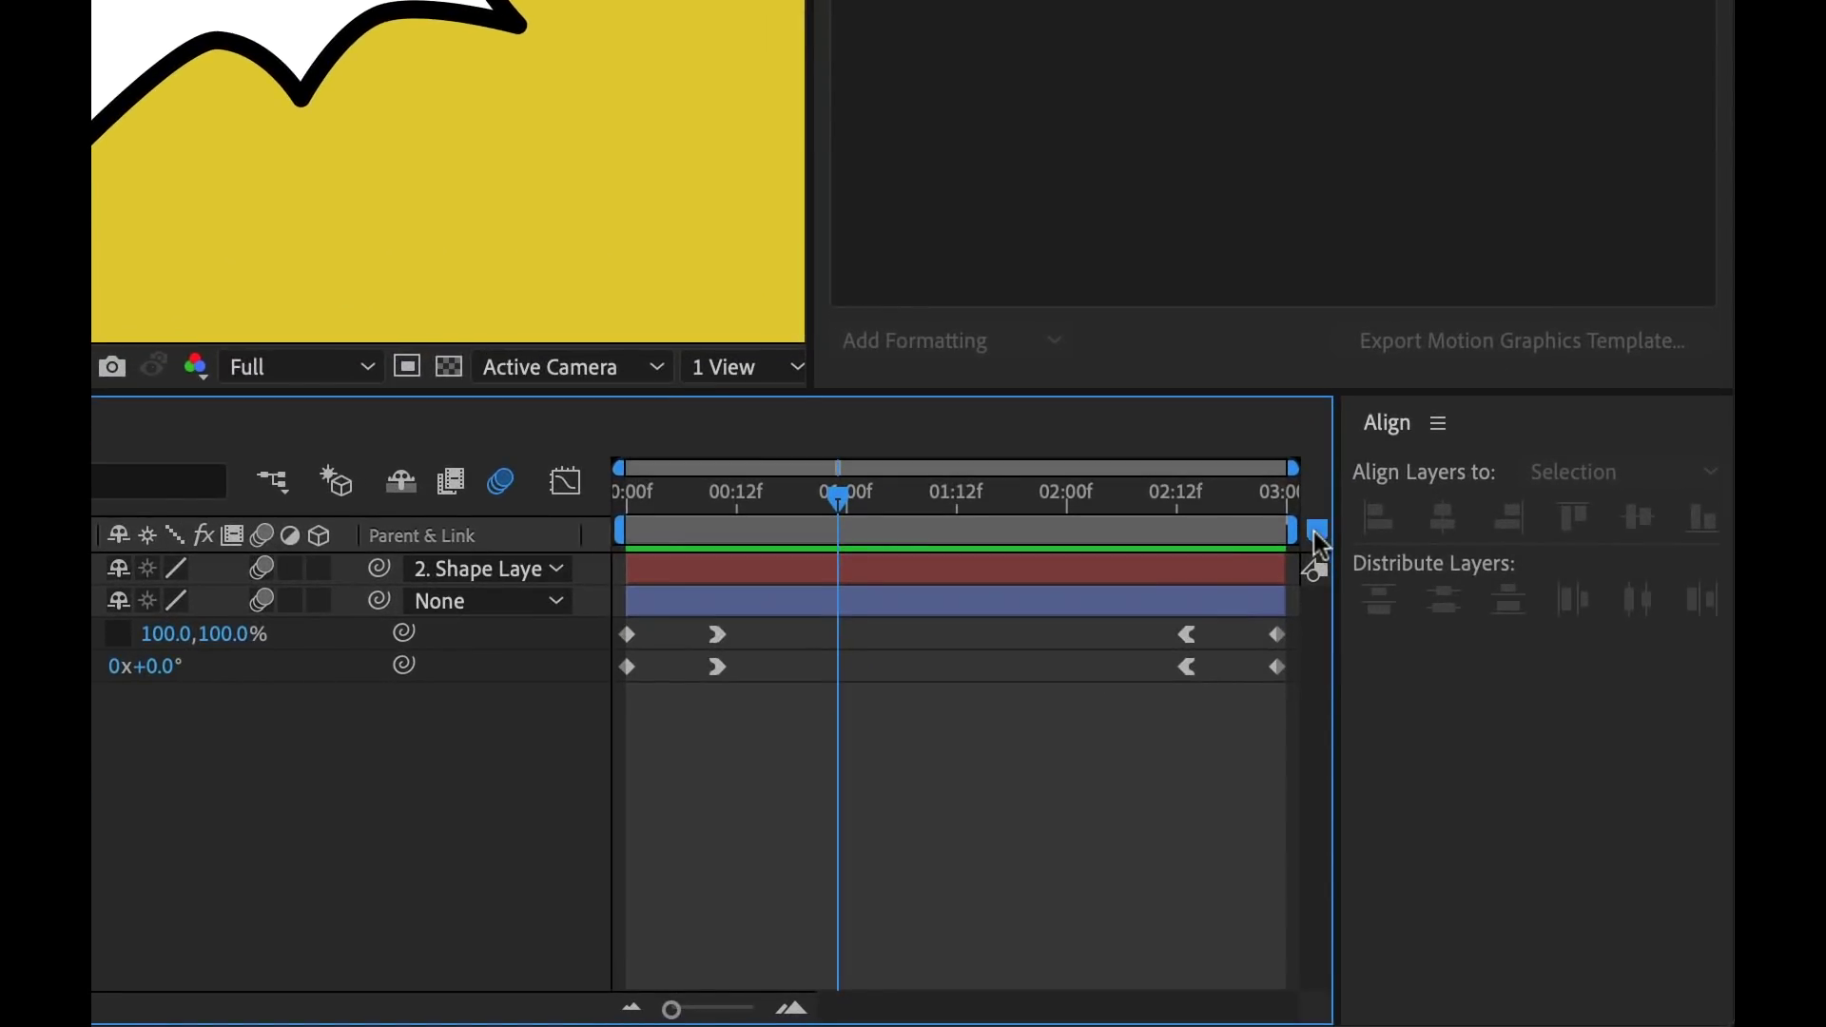
Step: Add composition marker 1 at 0:00:00:00 in Hello with a Yellow label and a duration of 10 frames
drag(1484, 728, 1396, 727)
drag(1171, 530, 639, 552)
double_click(644, 528)
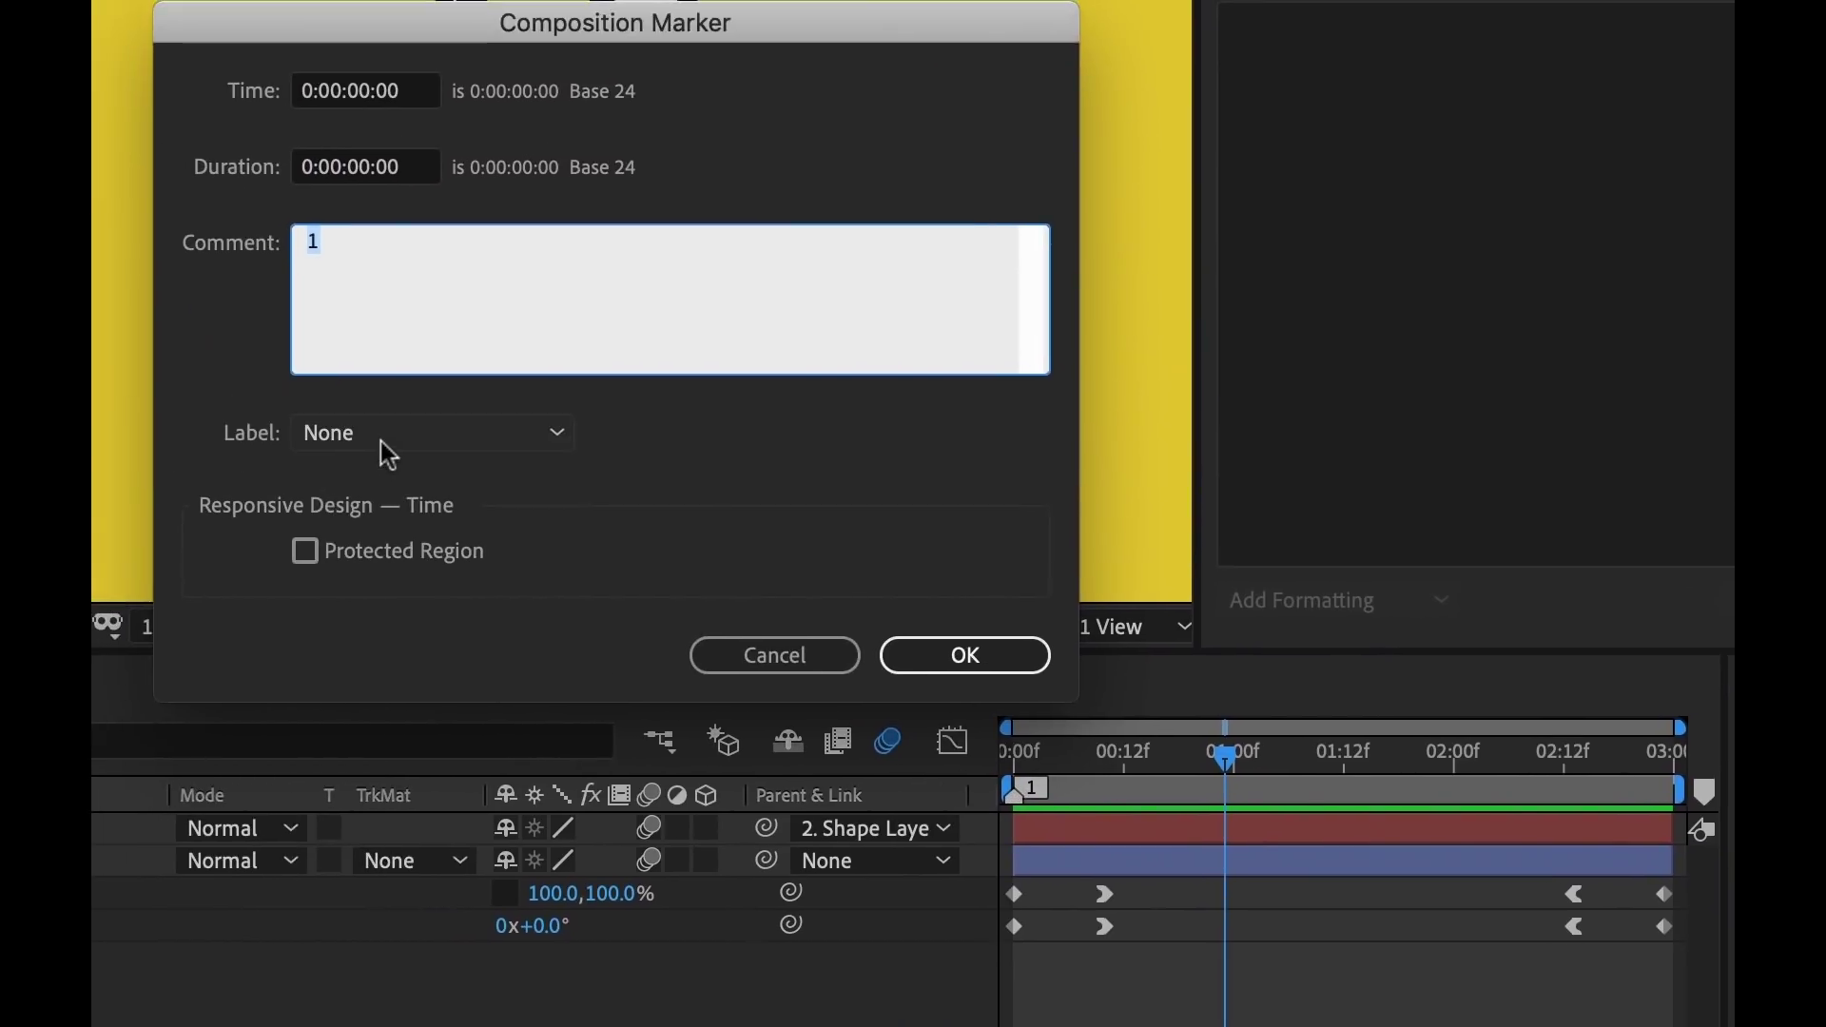
click(380, 441)
click(373, 555)
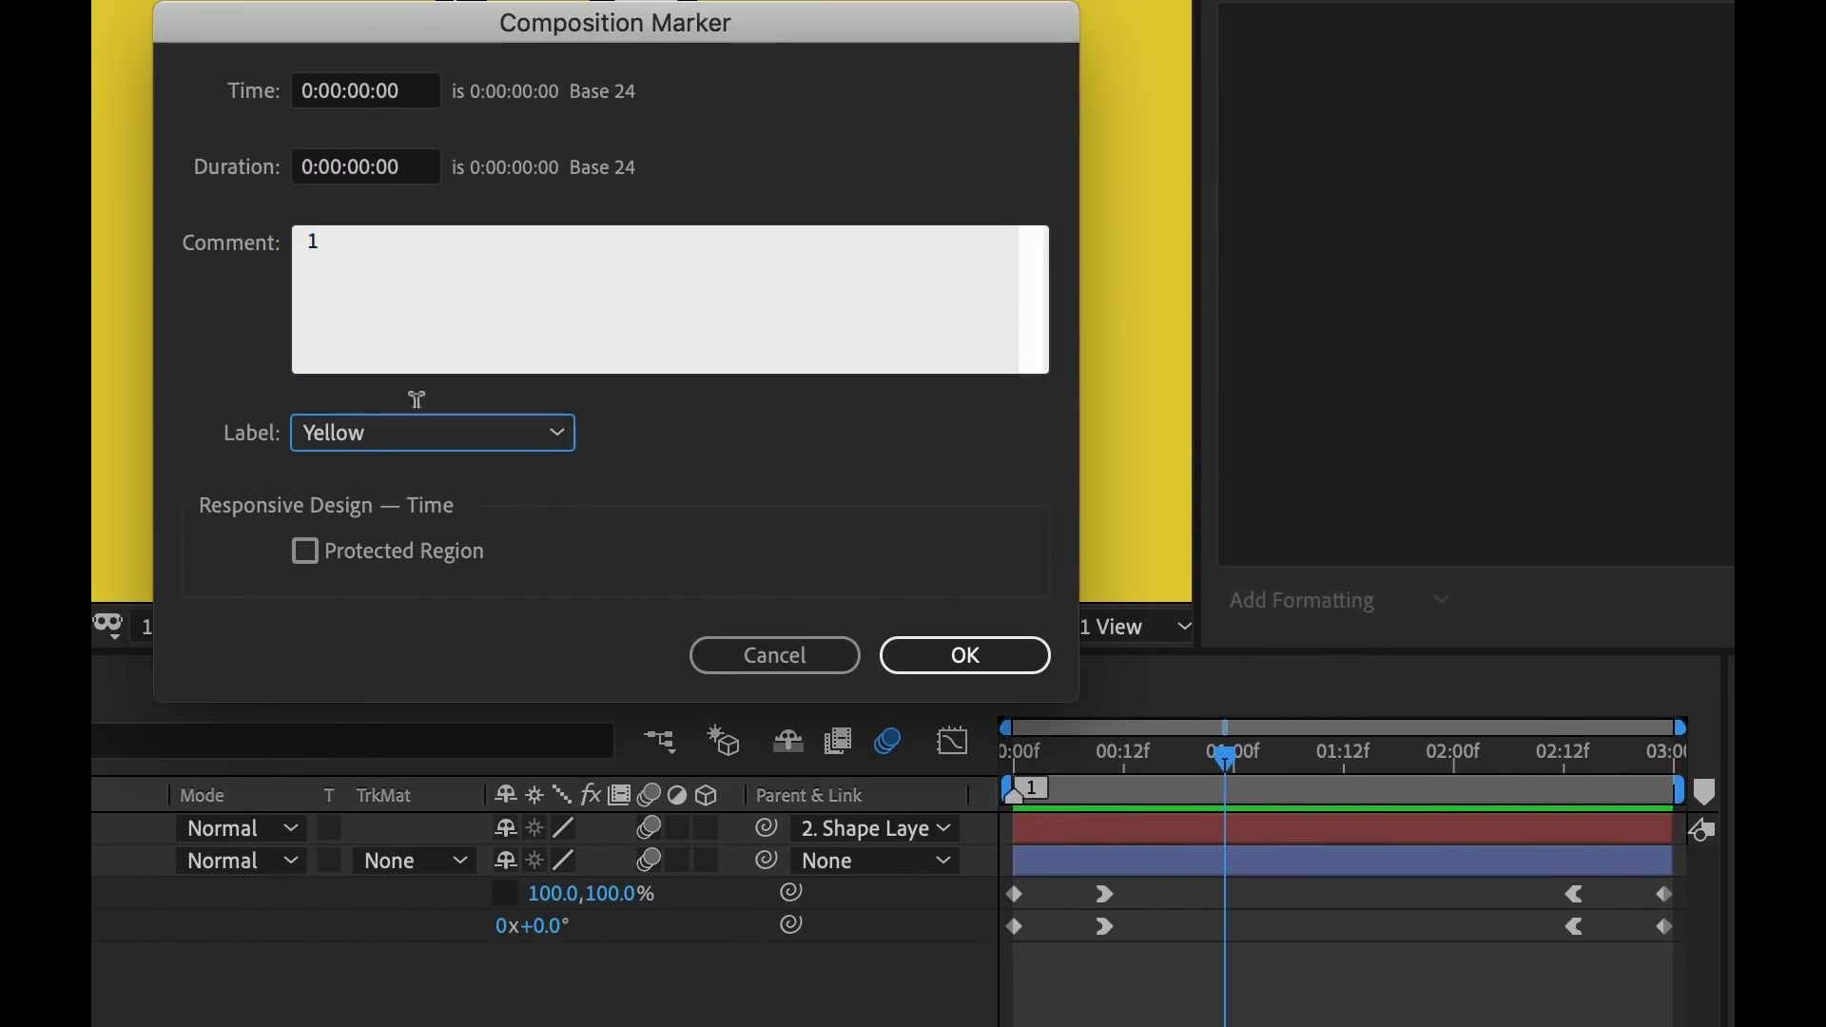
click(369, 171)
text(10)
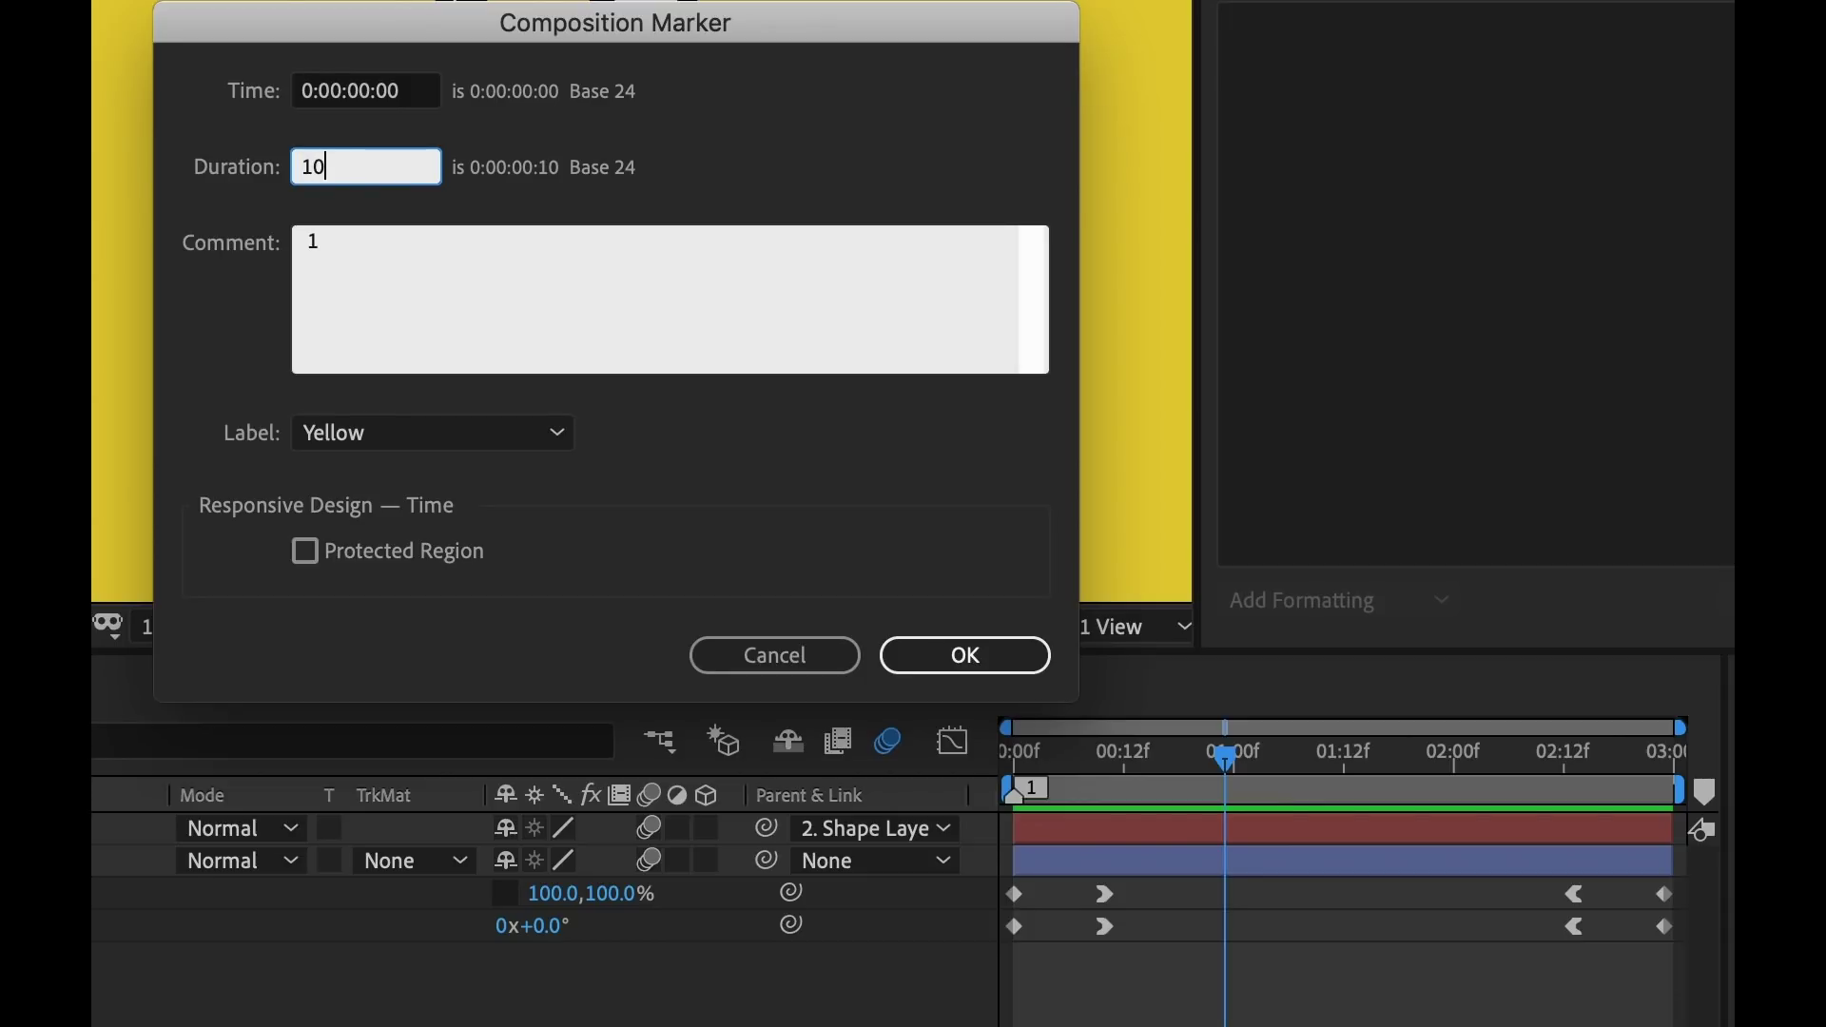
key(Return)
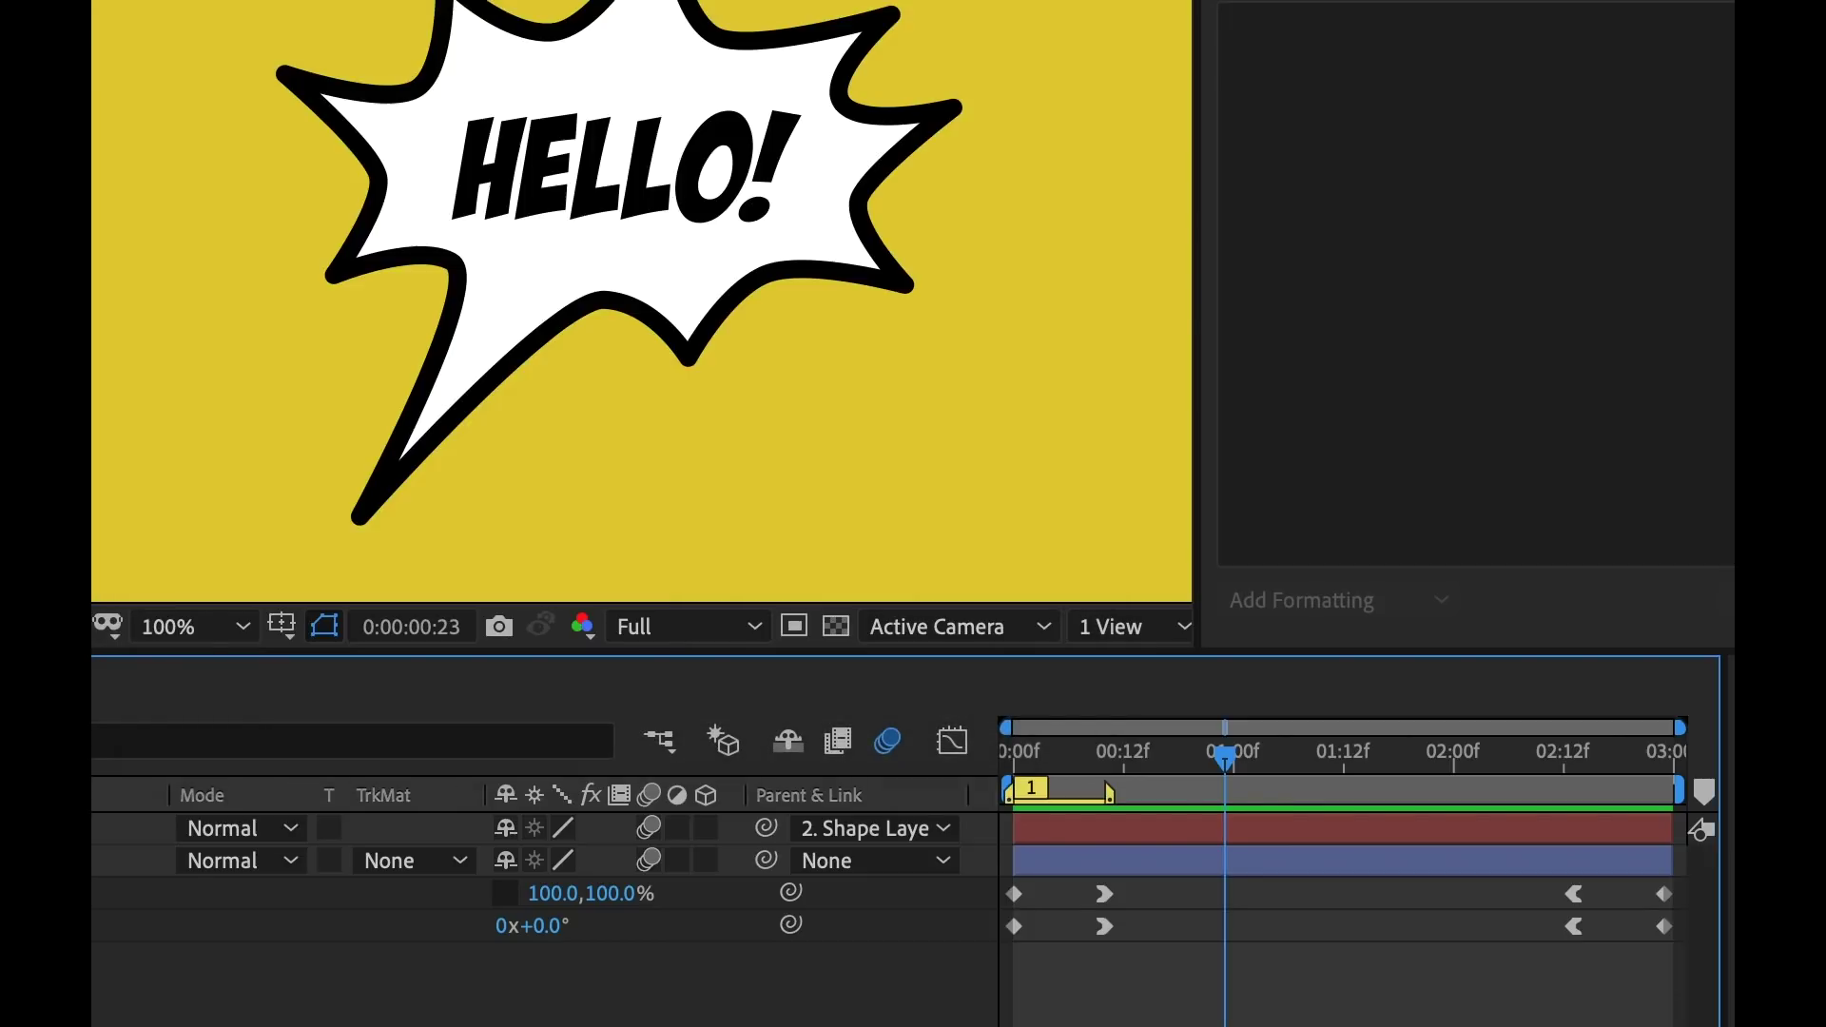
Step: Add composition marker 2 at 0:00:02:13, where the outro begins, with a Yellow label and a duration of 10 frames
mouse_move(1479, 756)
mouse_down()
mouse_move(1554, 753)
mouse_move(1594, 795)
mouse_move(1574, 793)
mouse_up()
double_click(1574, 793)
click(457, 444)
click(390, 554)
click(350, 167)
double_click(353, 169)
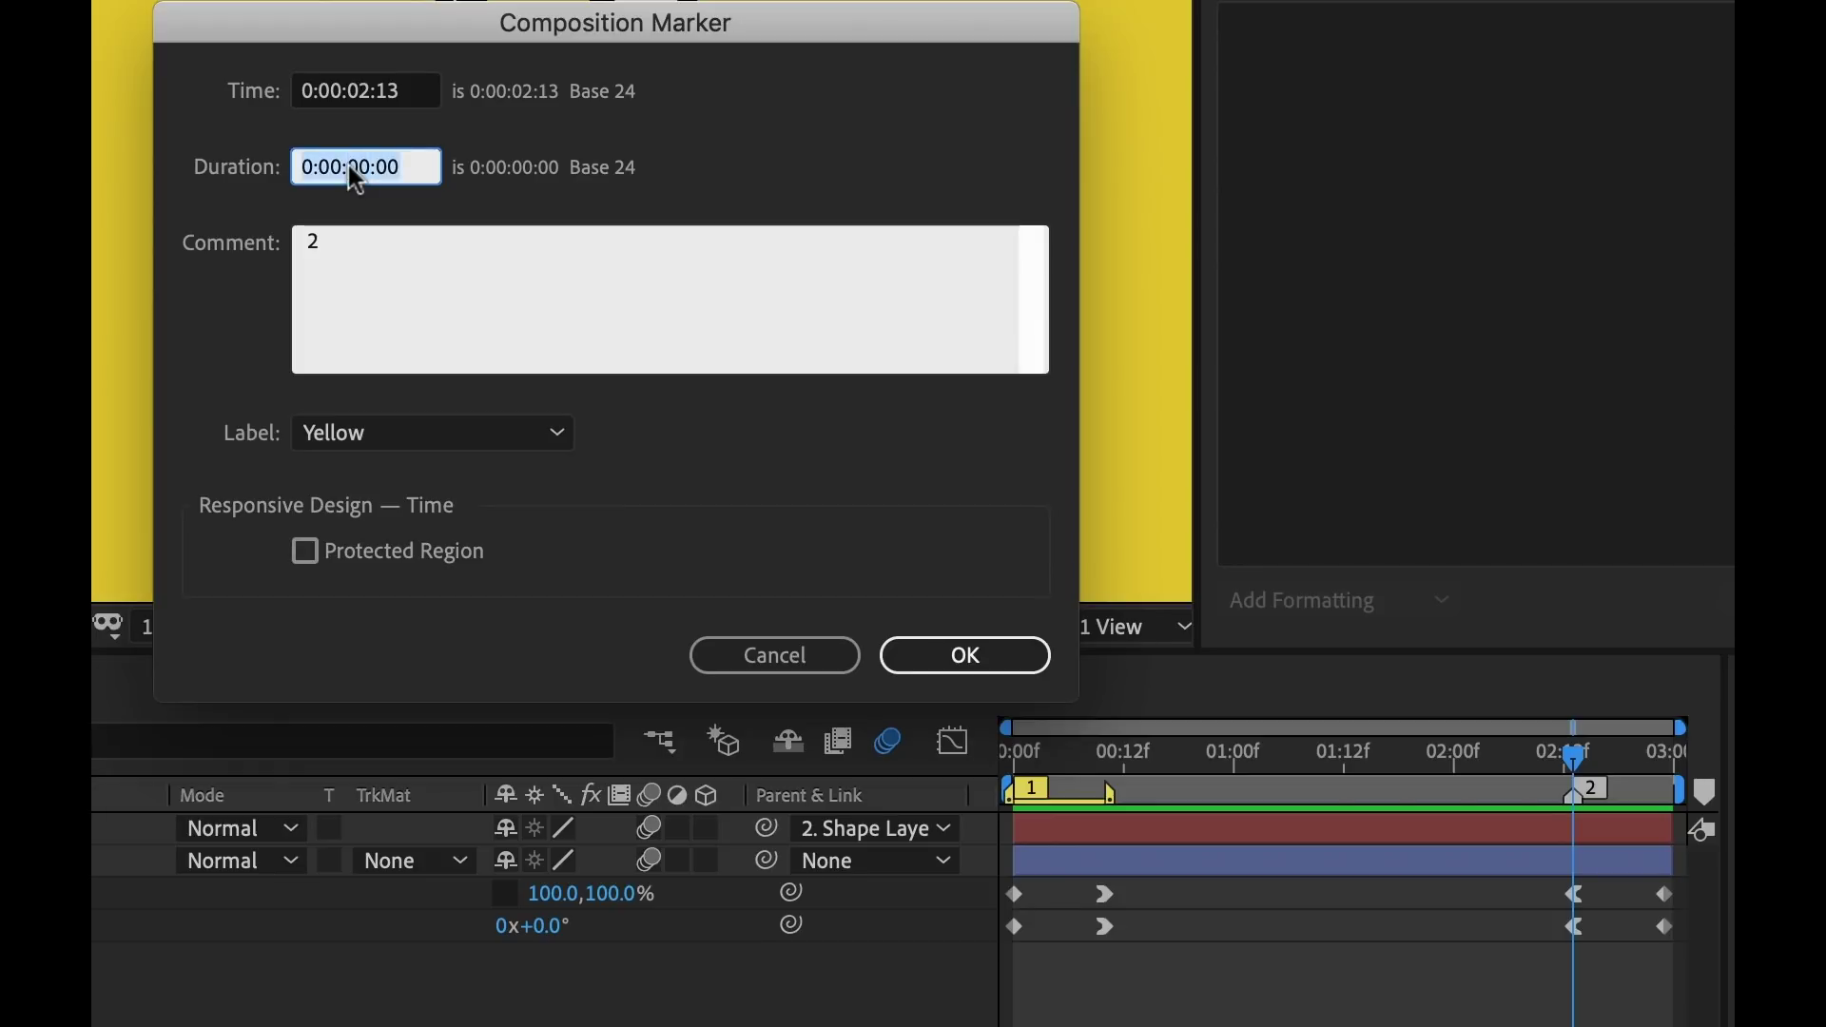
text(10)
key(Return)
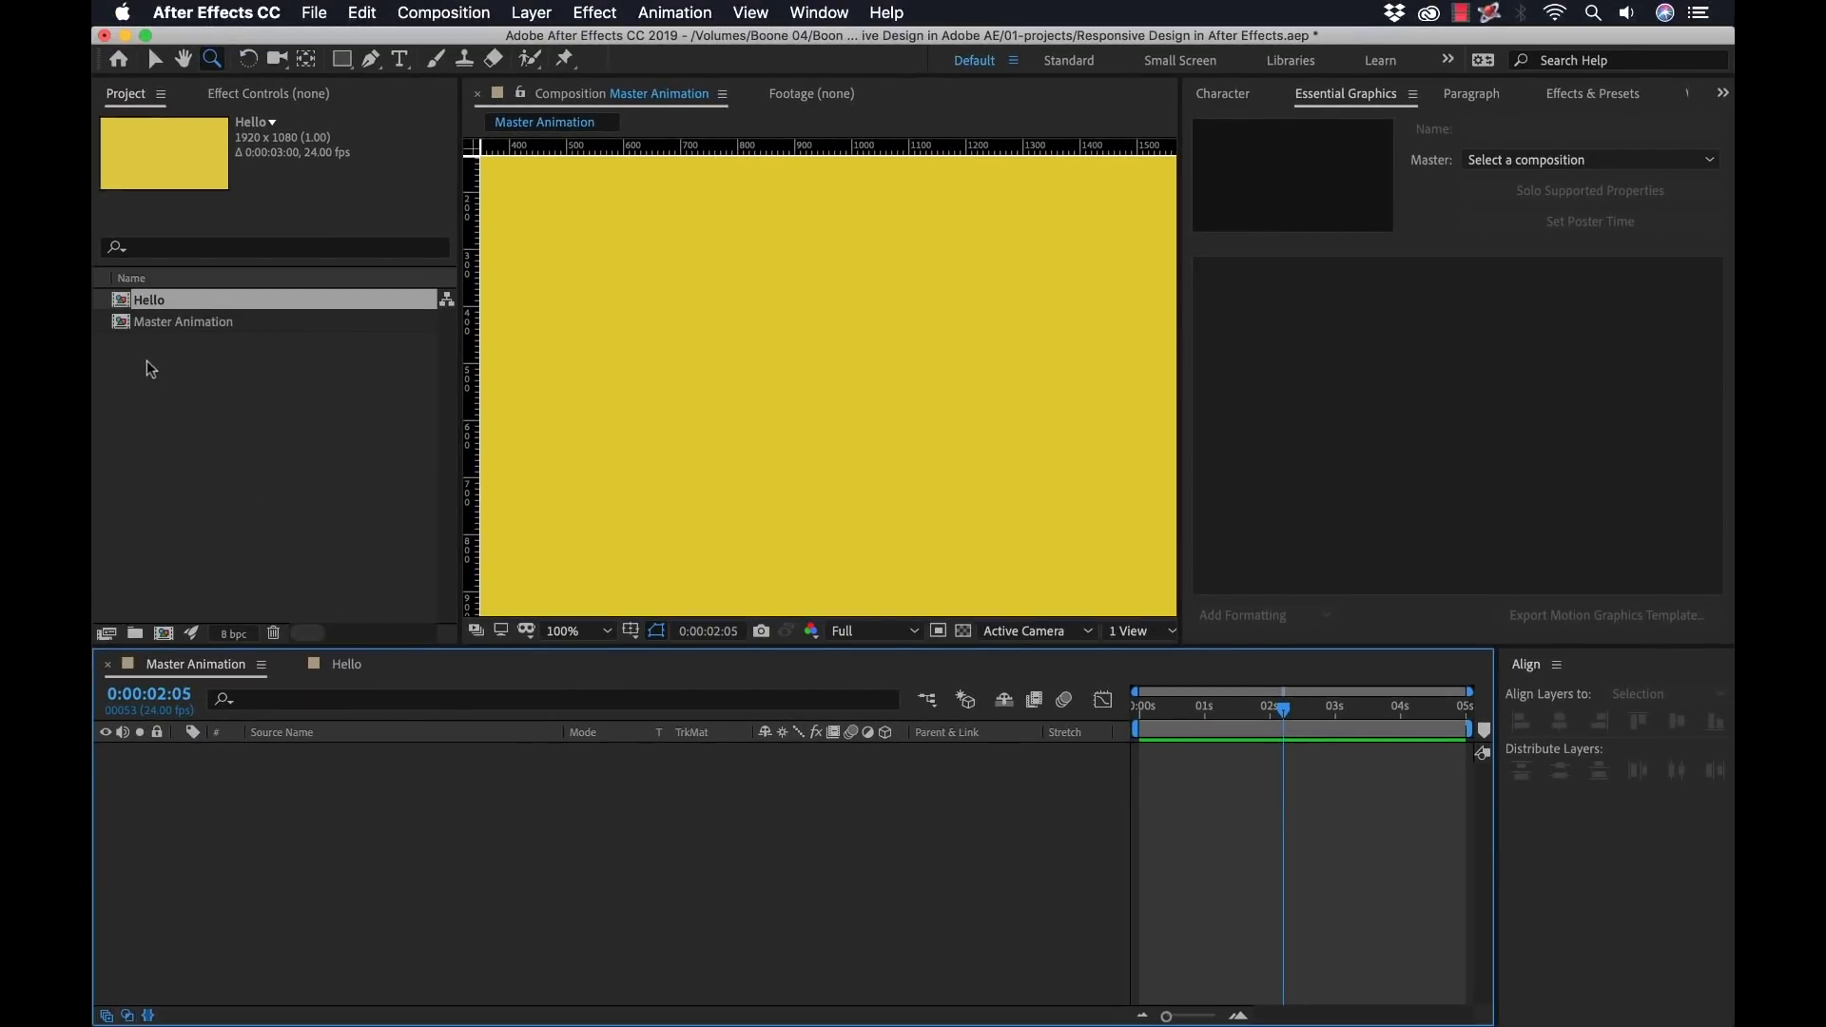
Step: Place the Hello composition as a layer at the start of the Master Animation timeline
drag(122, 309, 277, 802)
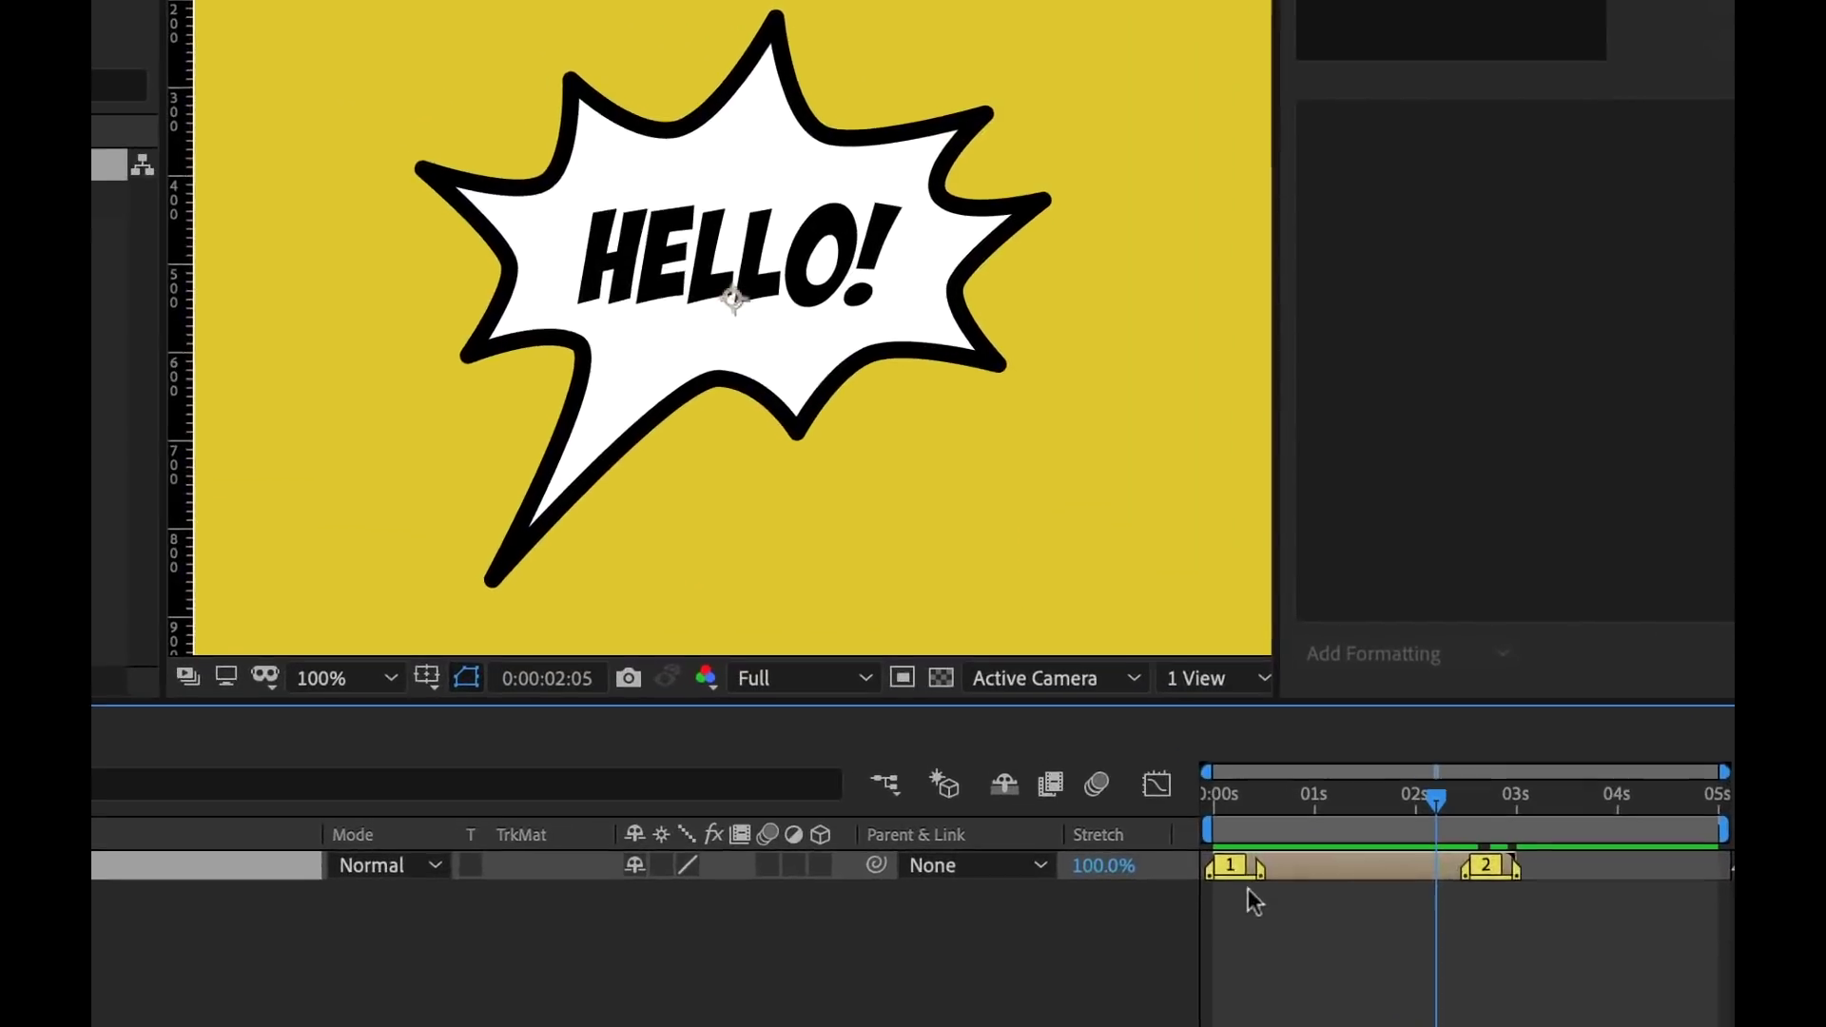
drag(1389, 883, 1419, 882)
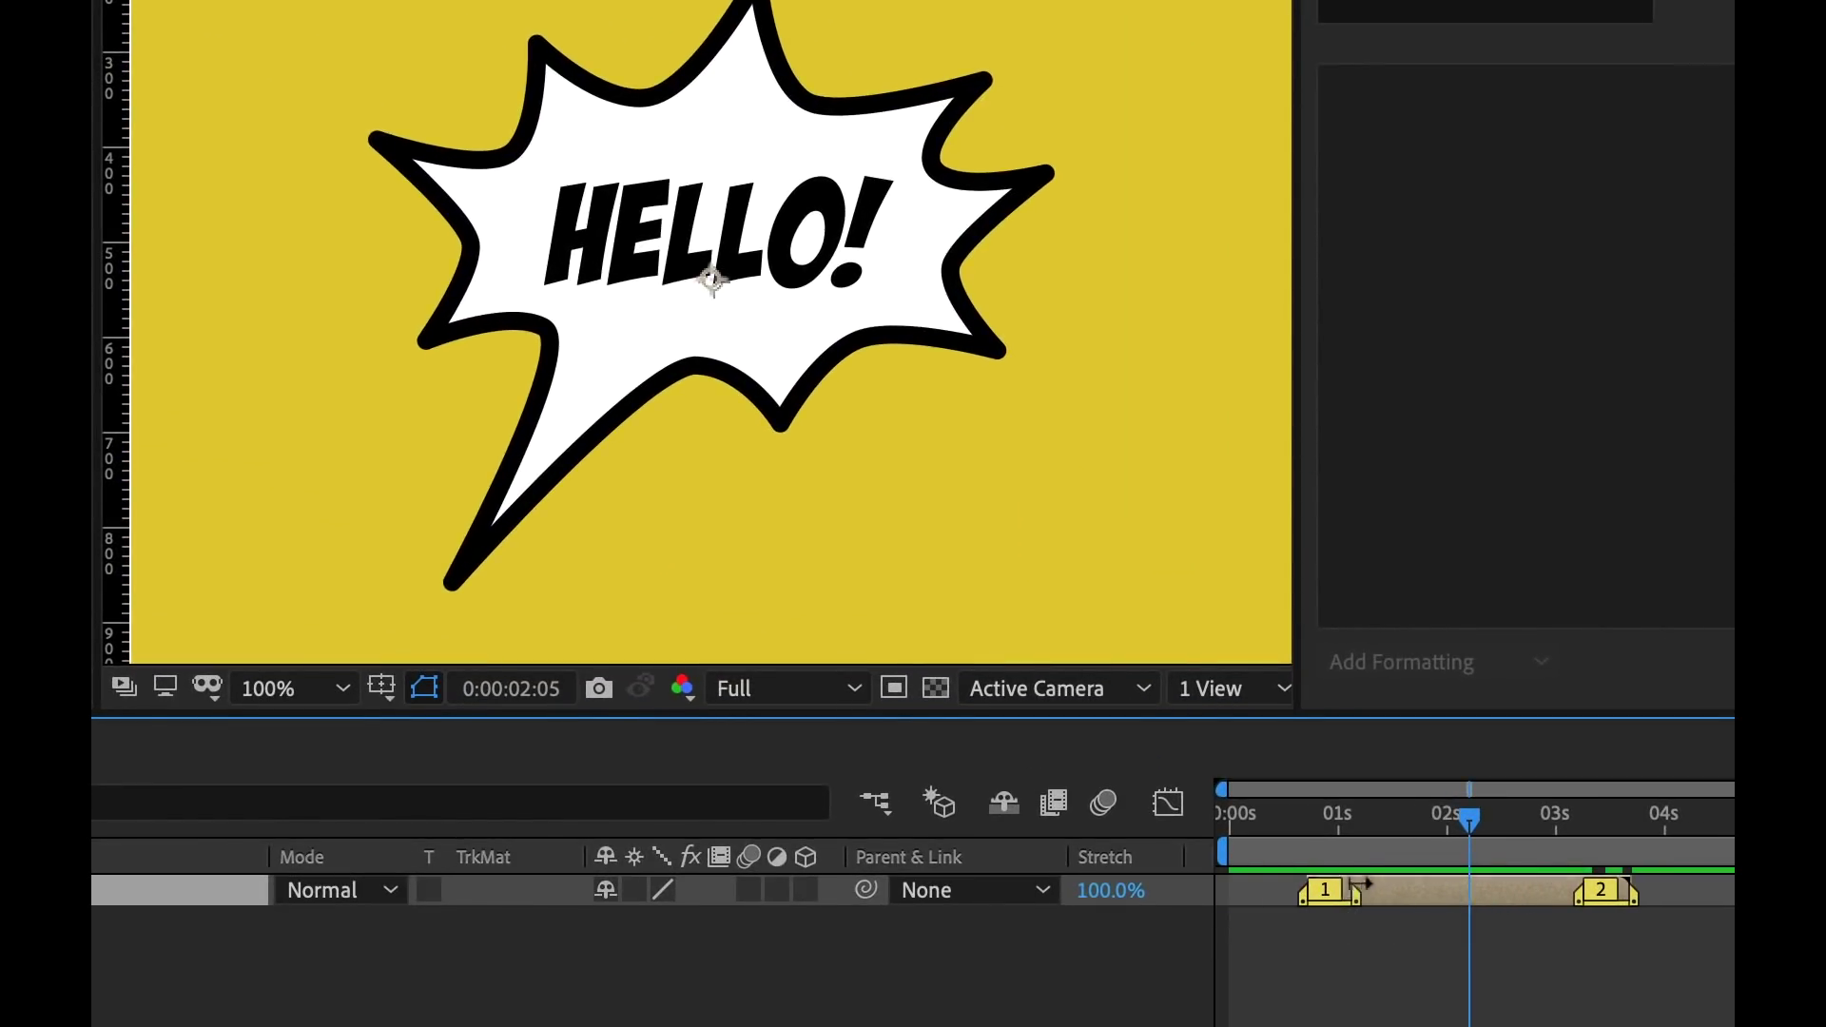
key(ctrl+z)
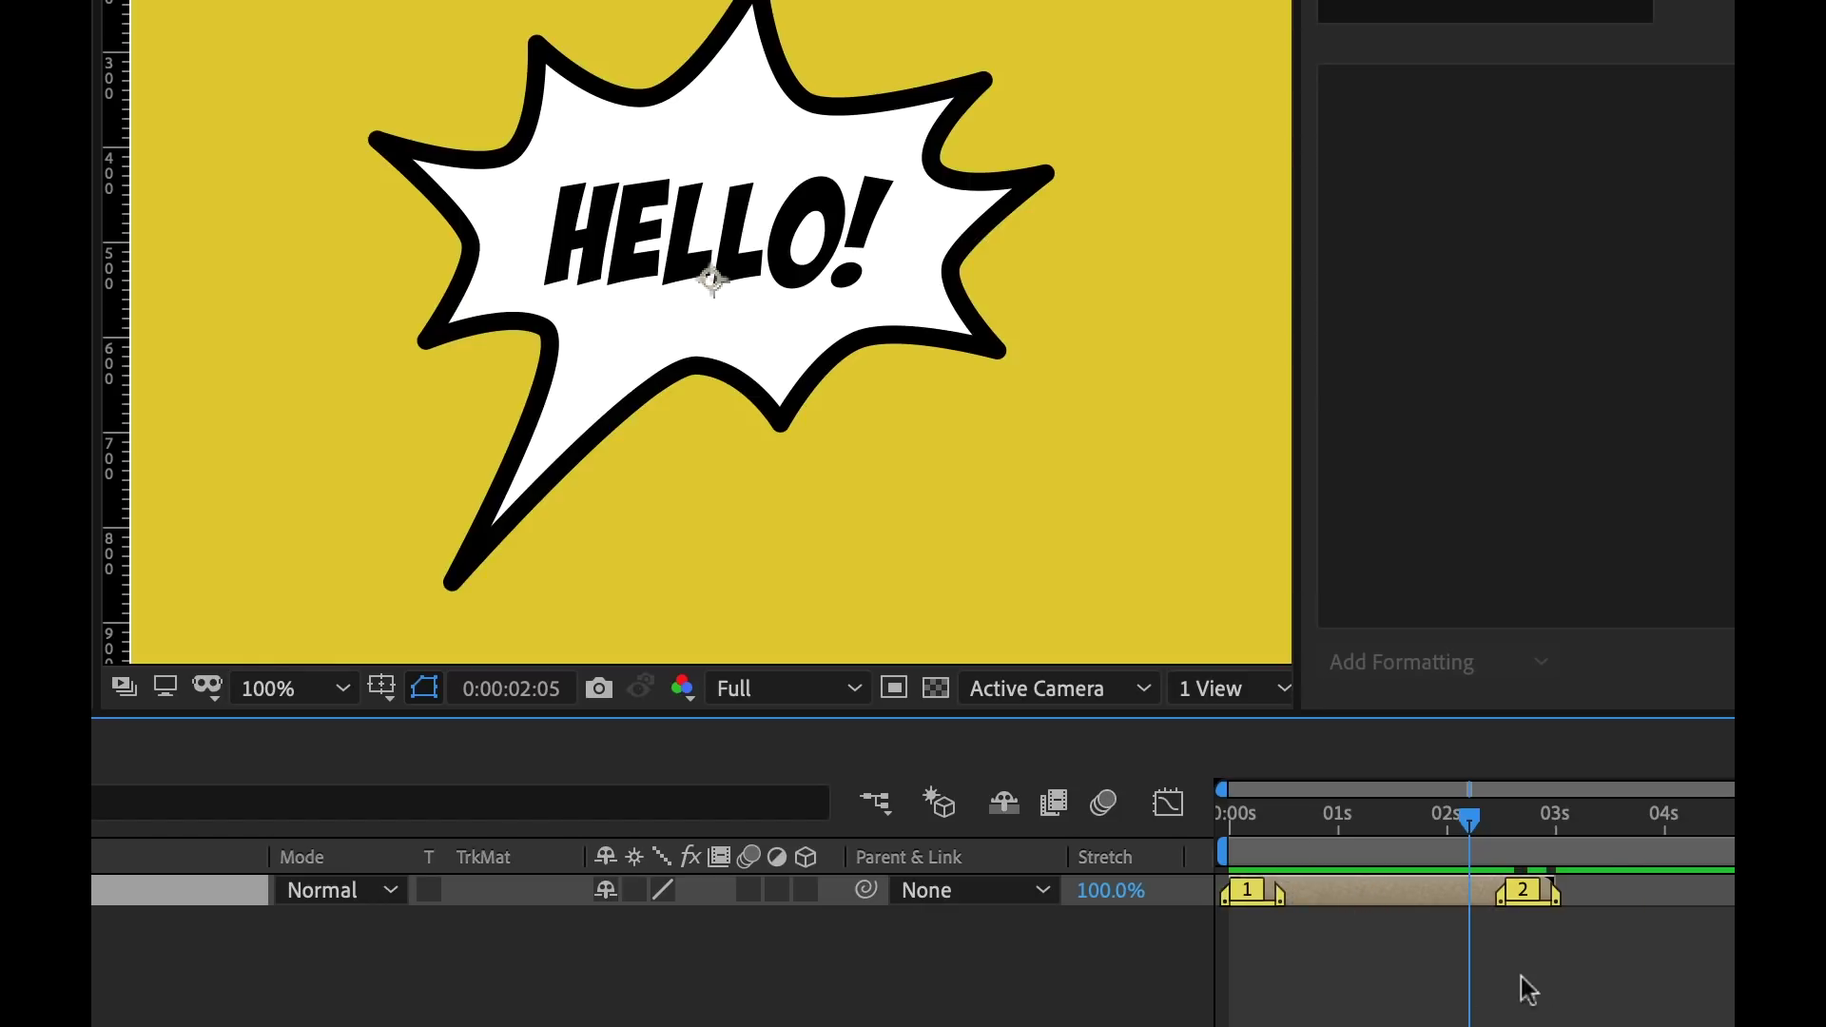
Step: Try trimming the Hello layer's end to about 2 seconds and its start to just after marker 1
drag(1569, 892, 1470, 900)
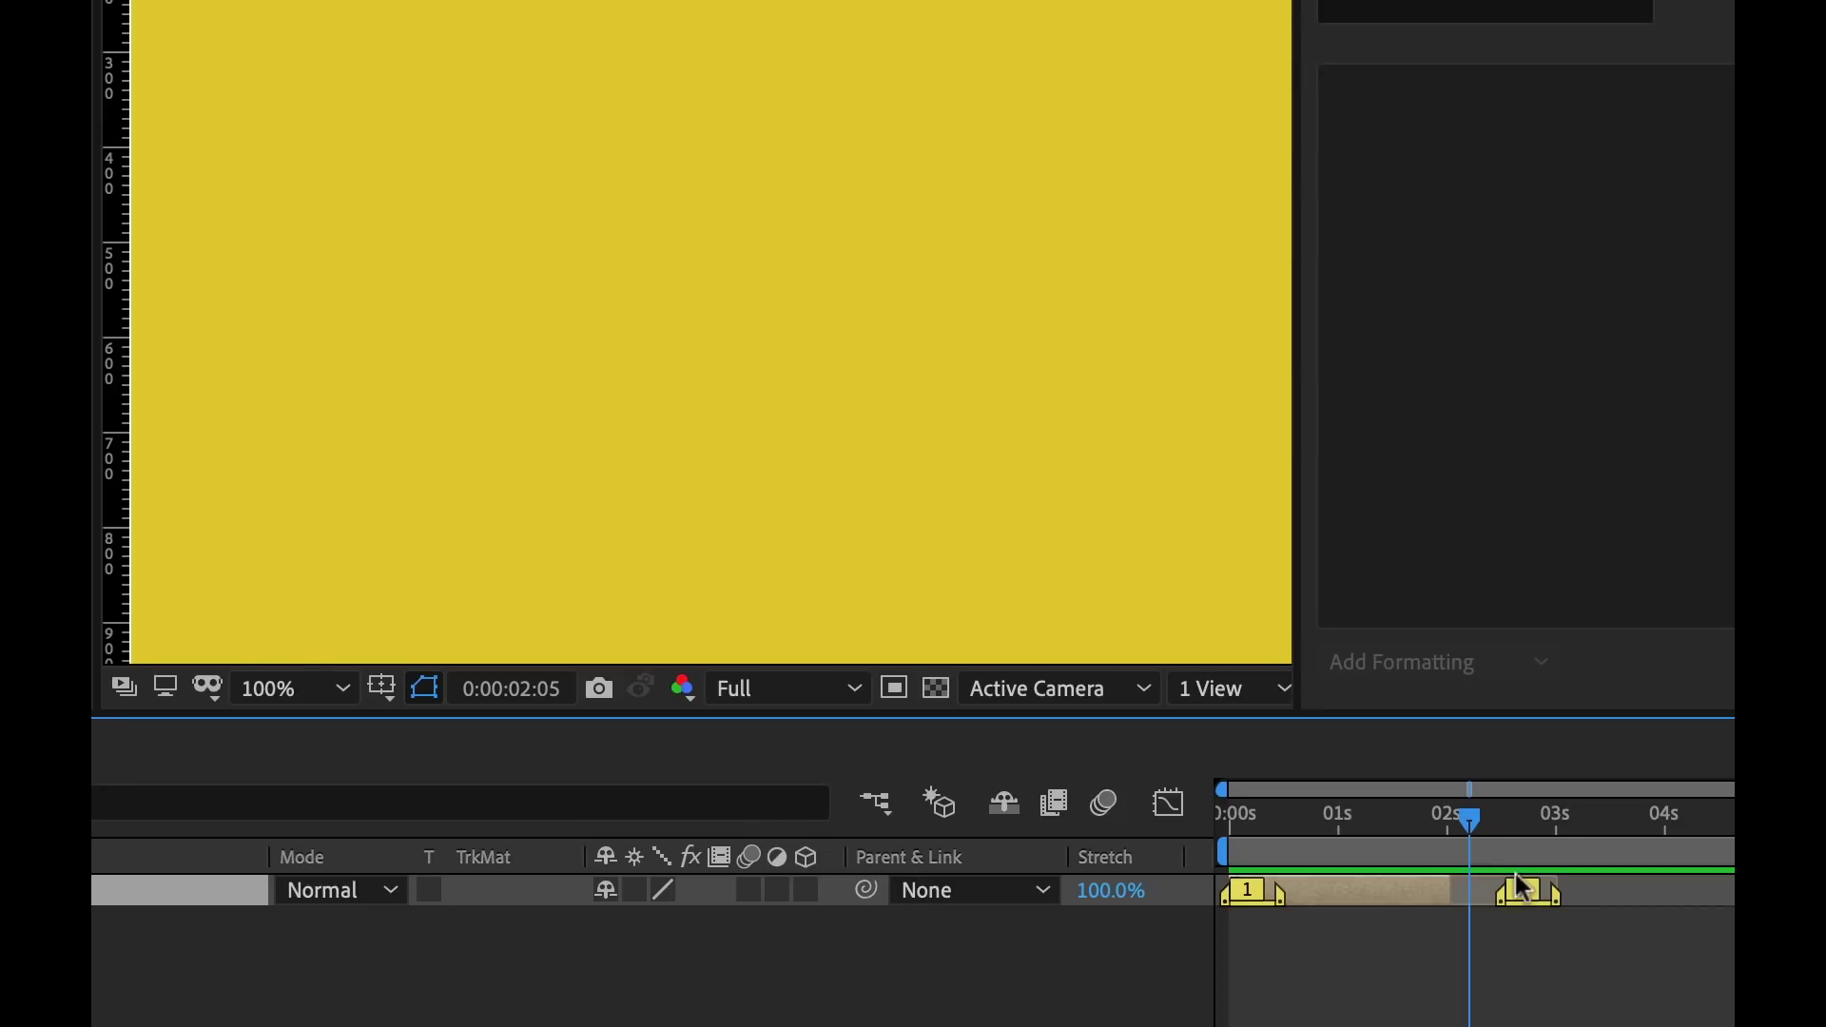
mouse_move(1471, 818)
mouse_down()
mouse_move(1389, 818)
mouse_move(1465, 824)
mouse_up()
drag(1241, 885, 1304, 889)
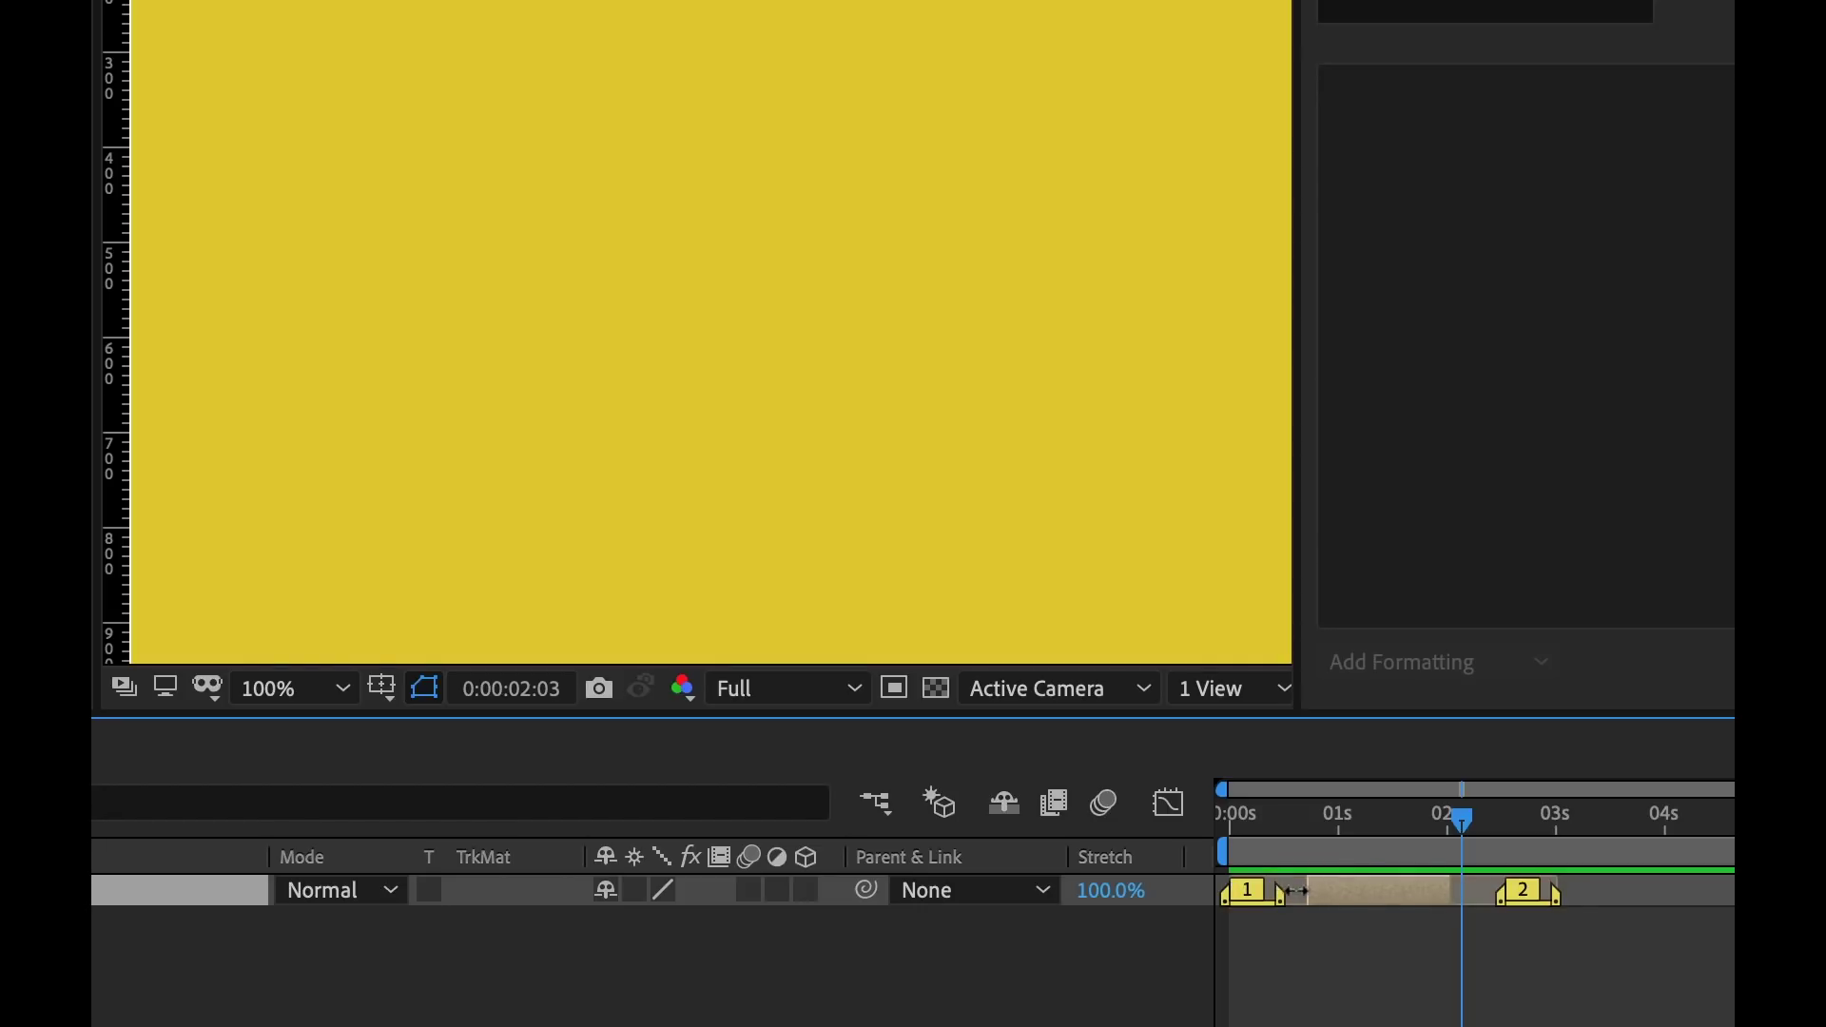
drag(1292, 822, 1464, 824)
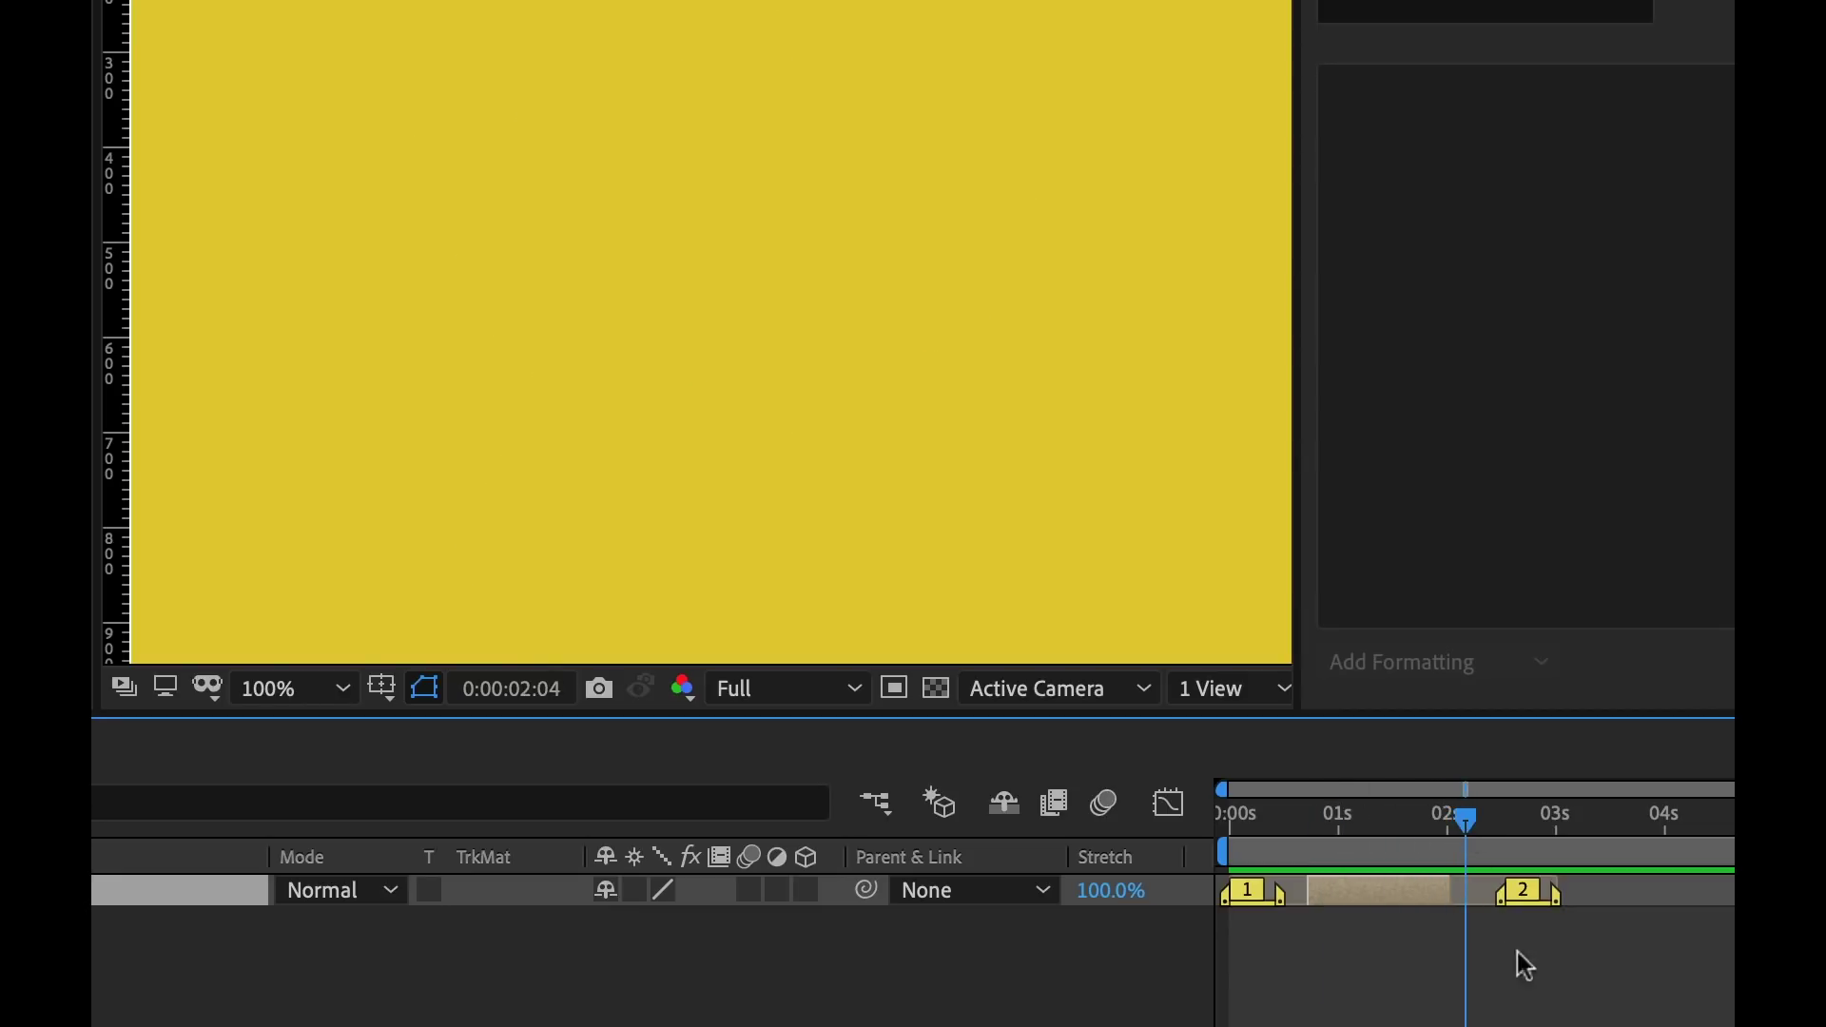
key(Page_Up)
key(Page_Down)
key(Page_Down)
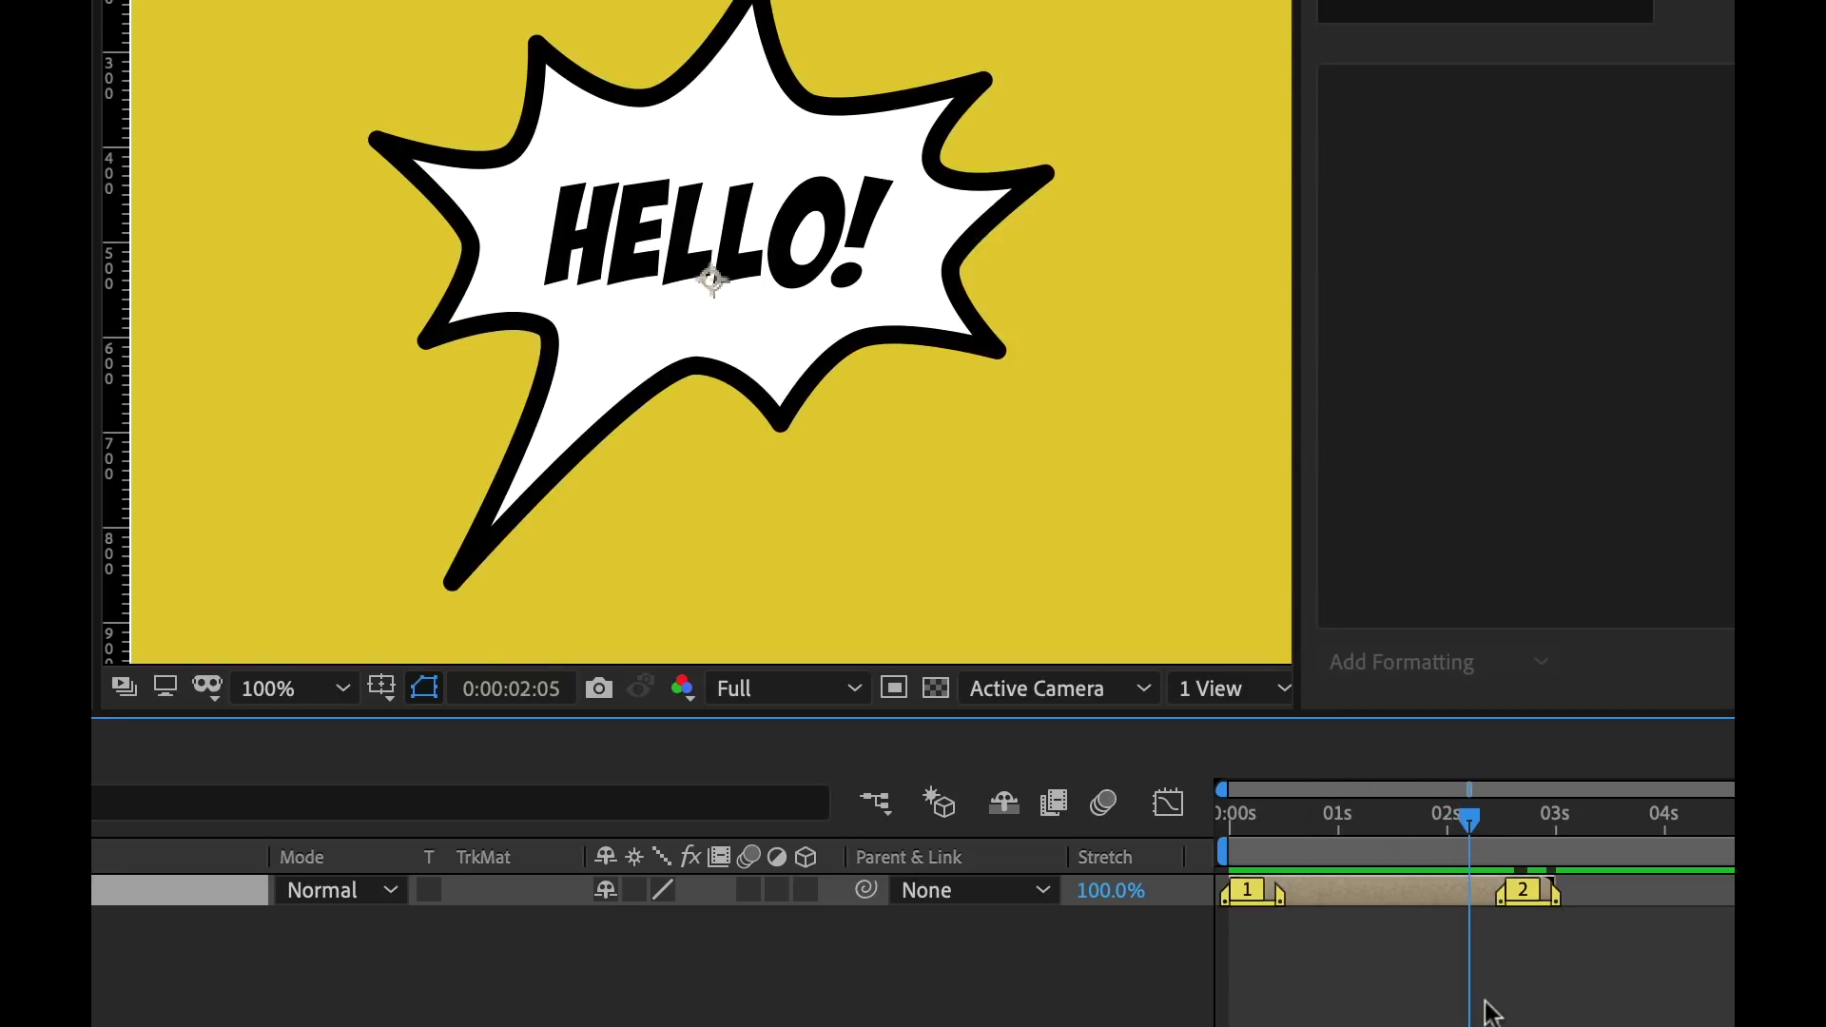
Step: Try time-stretching the Hello layer to 53% and scrub through its sped-up animation
drag(1107, 903, 1016, 905)
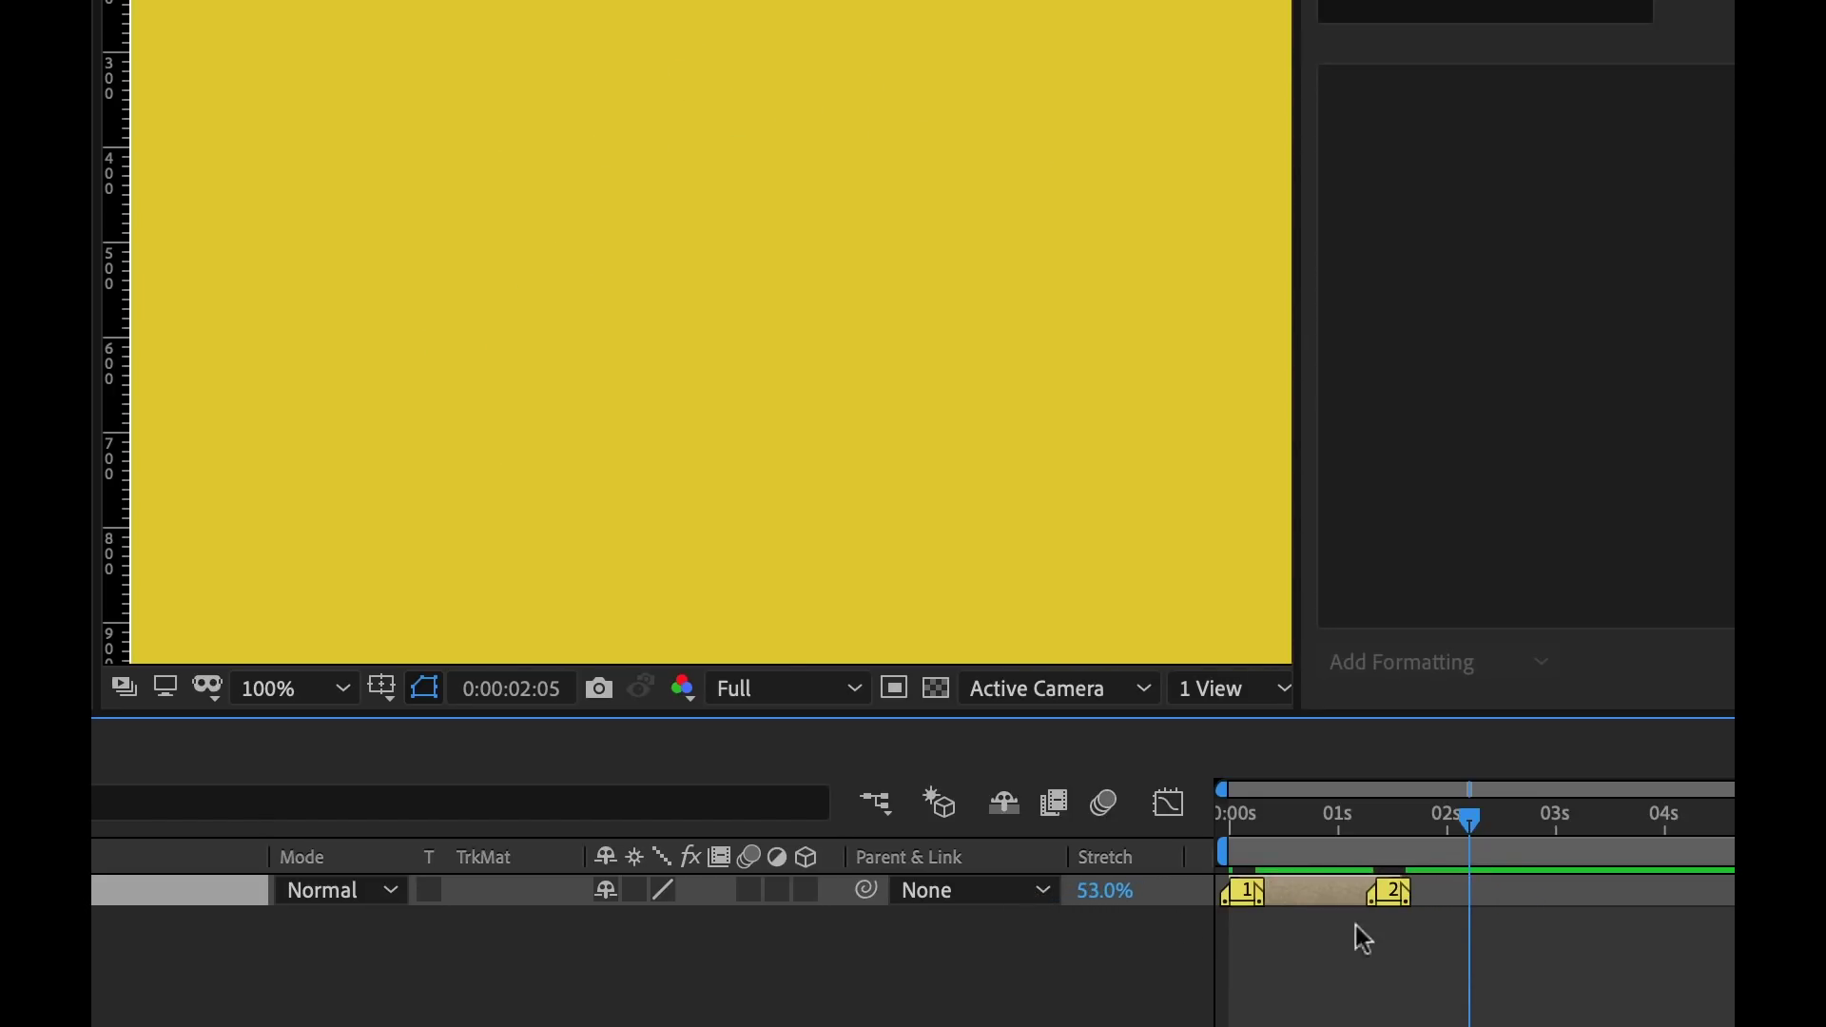
drag(1395, 808, 1339, 818)
scroll(1337, 836, up, 5)
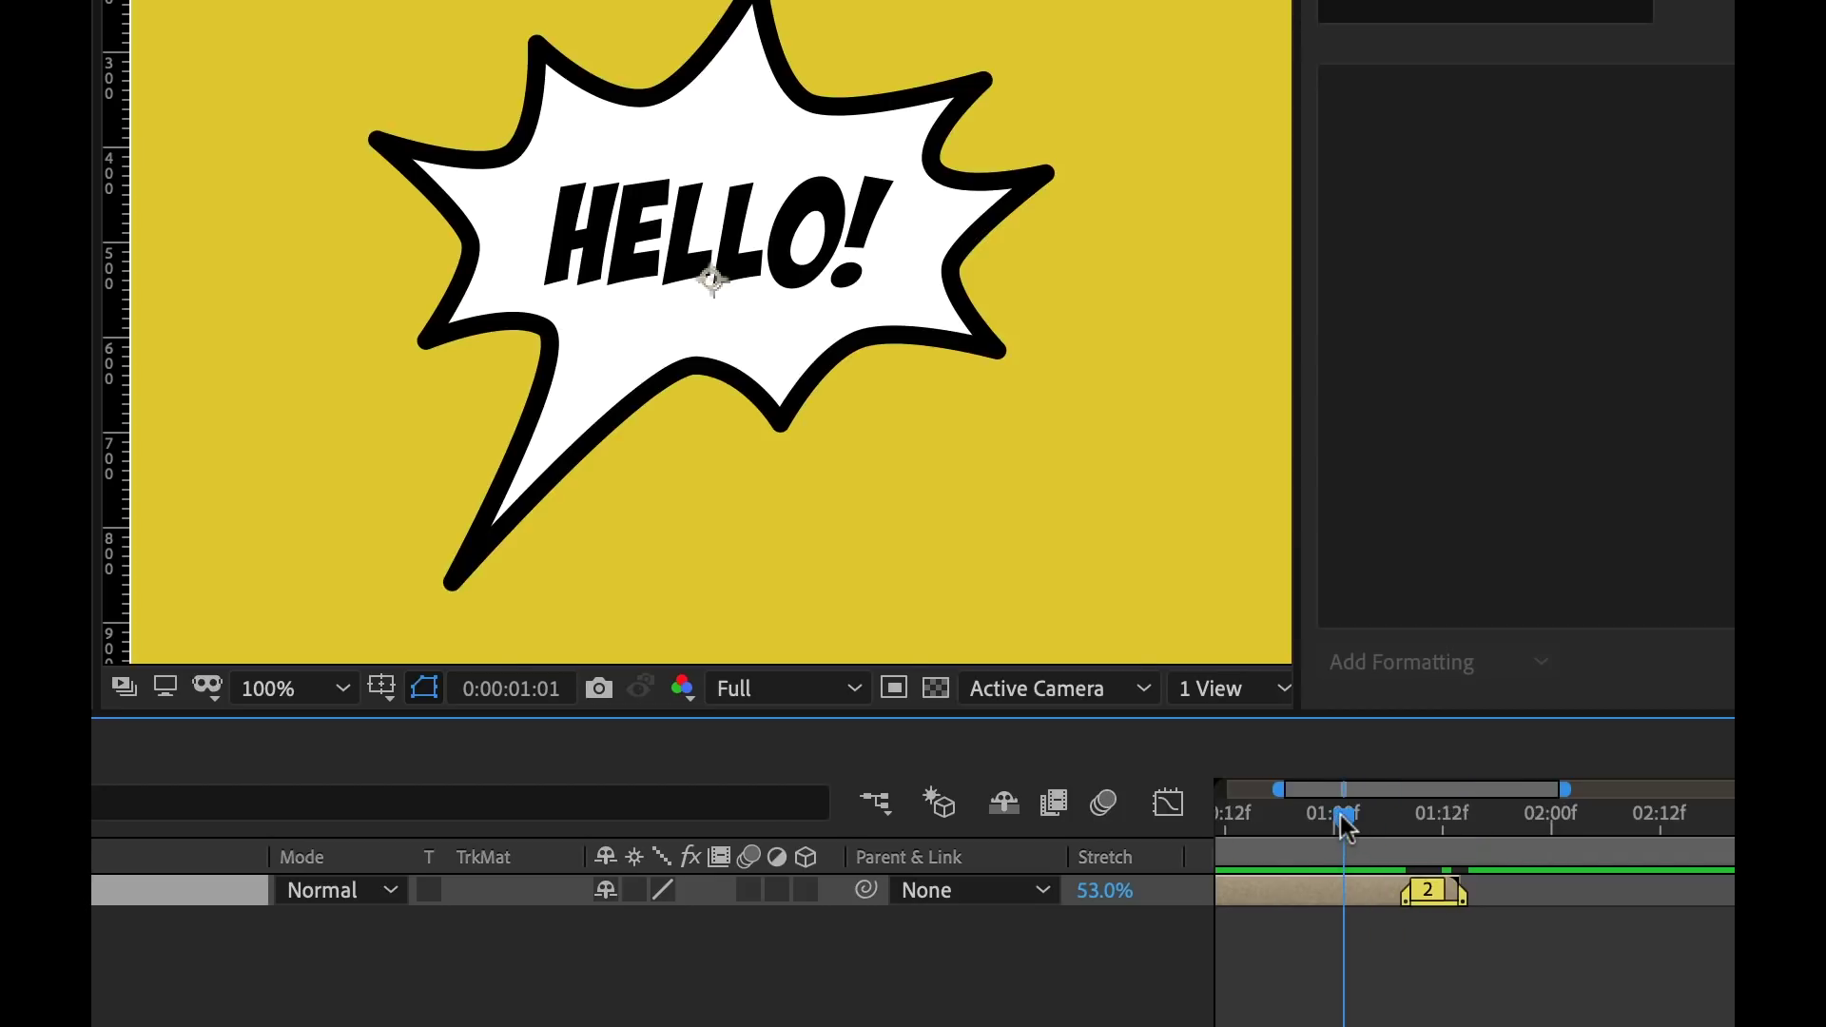
key(Home)
drag(1236, 813, 1316, 815)
key(minus)
key(minus)
key(minus)
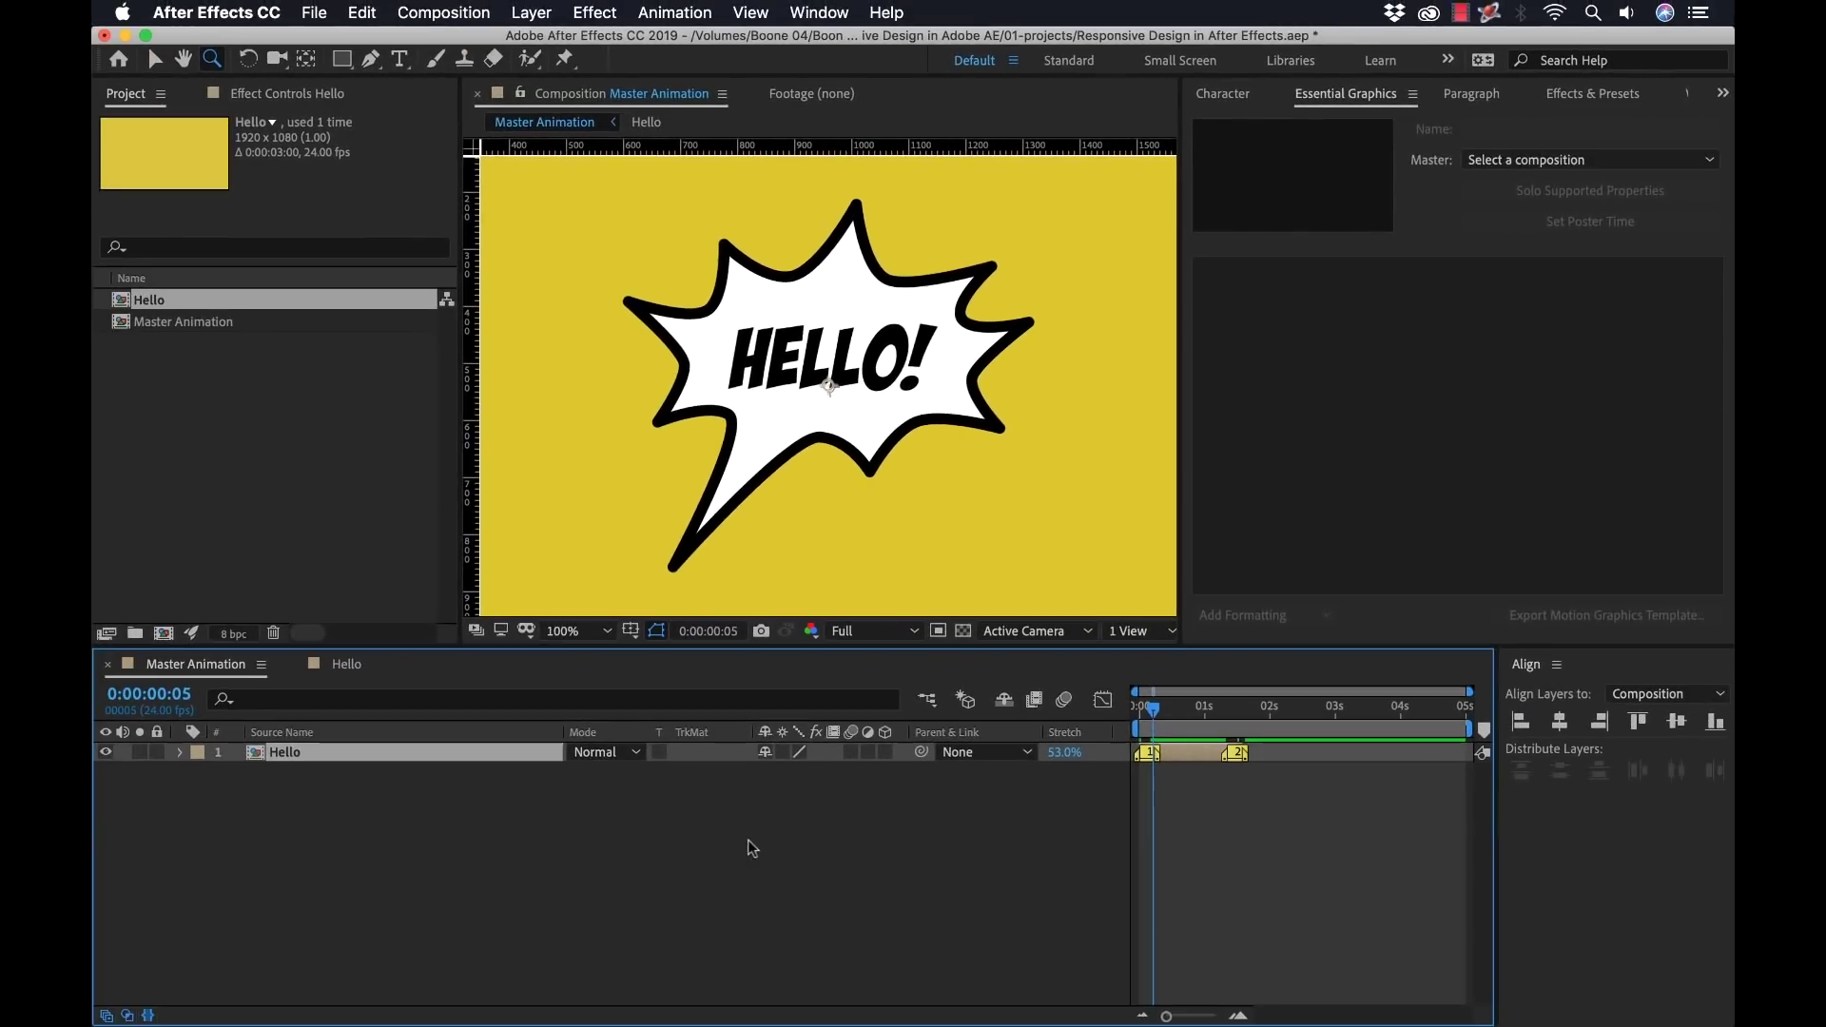
key(super+z)
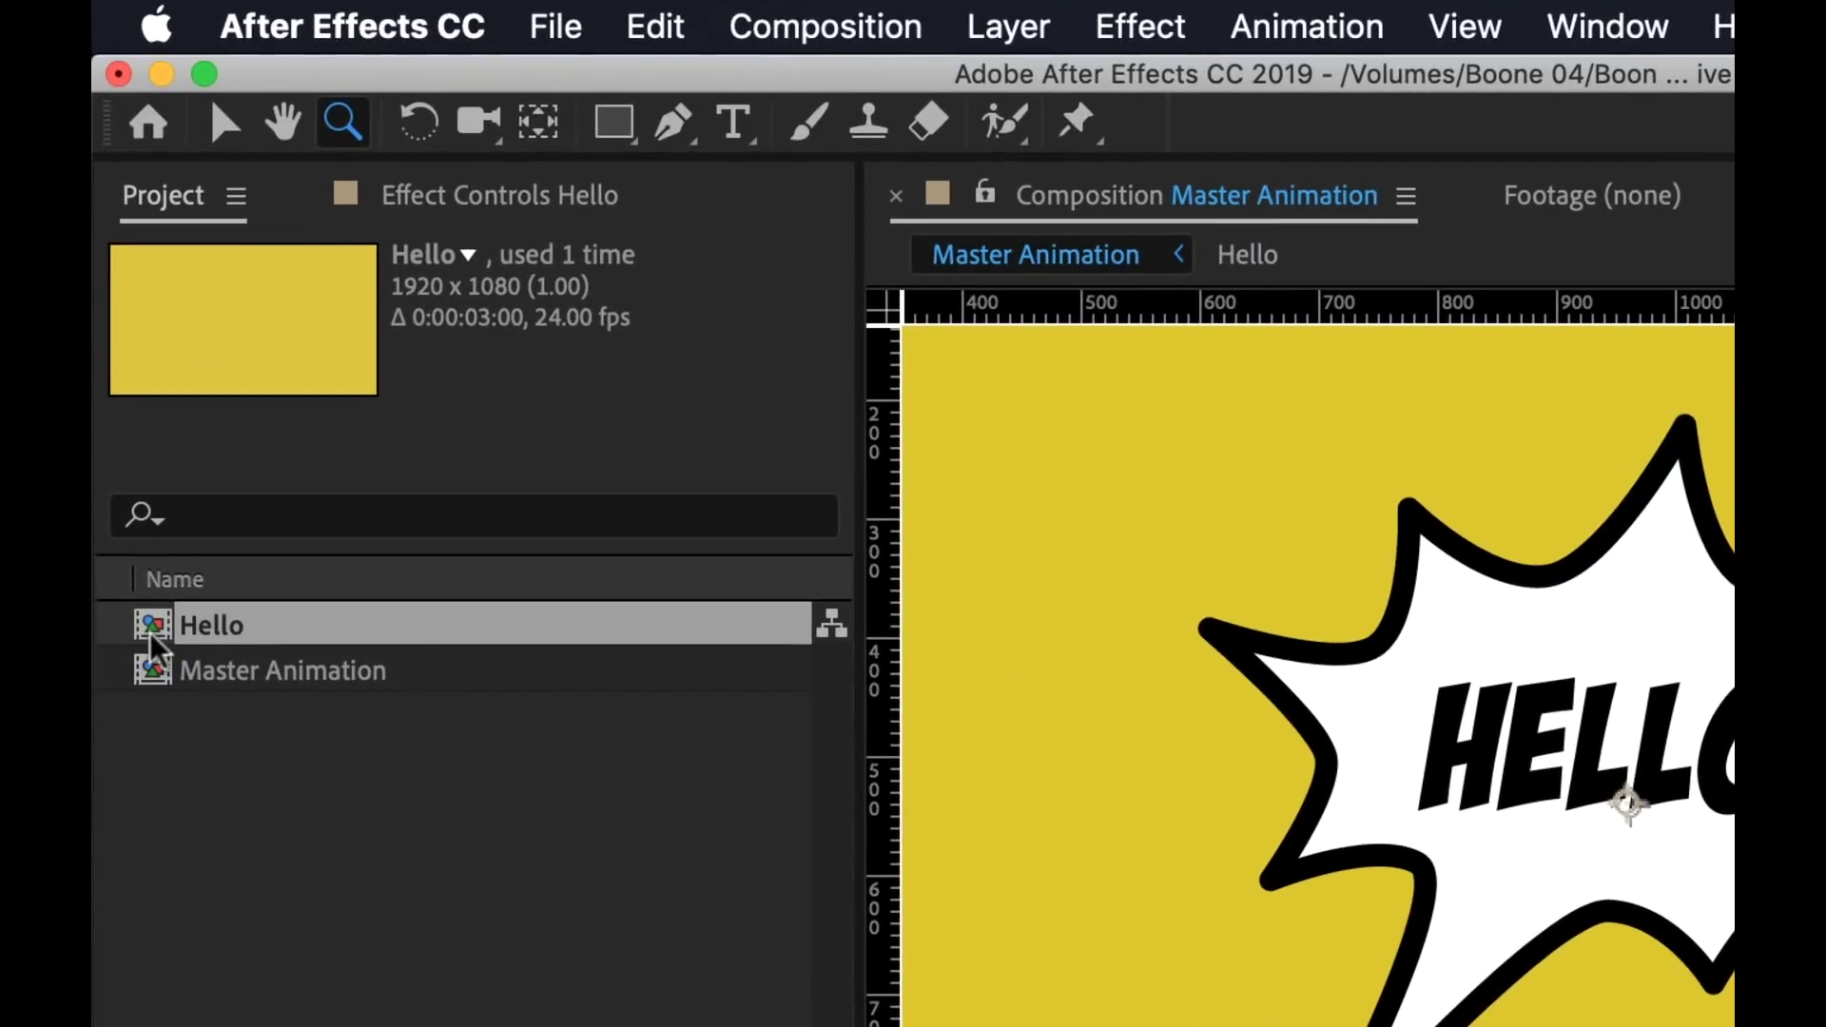
Step: Duplicate the Hello composition, rename the copy "Hello with Responsive Design", and open it
key(super+d)
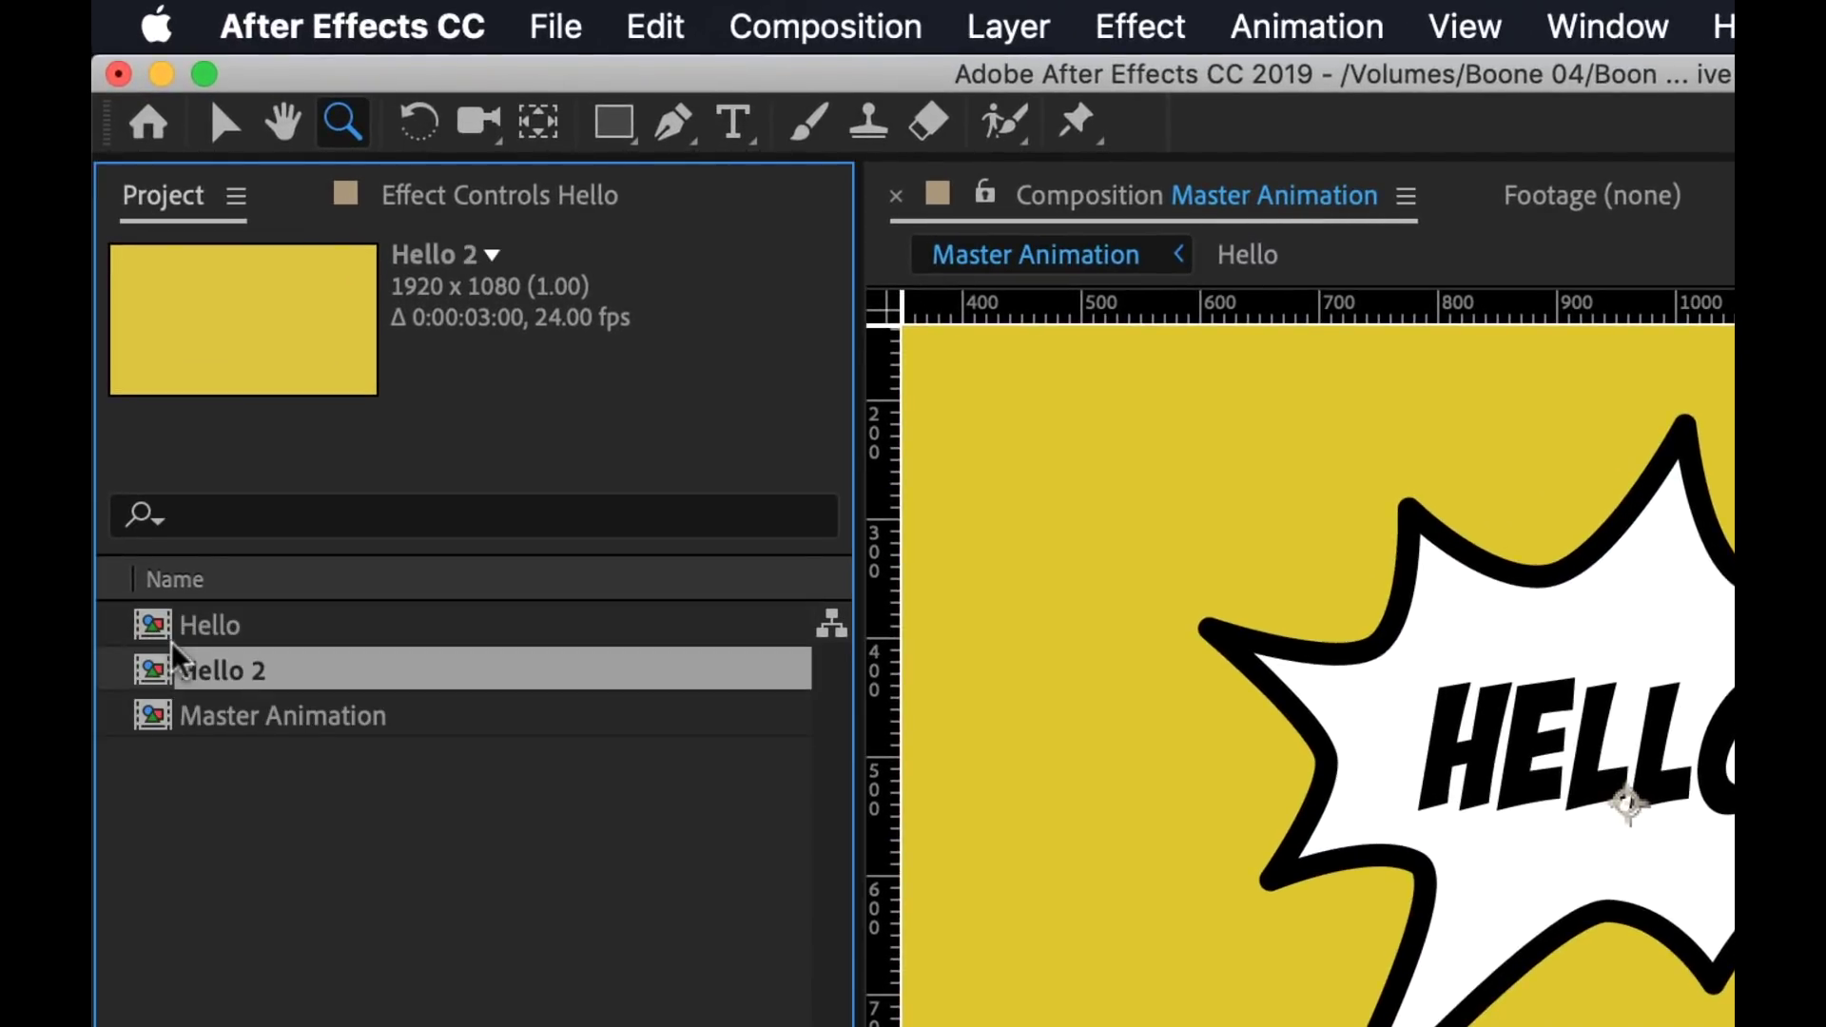
key(Return)
key(Right)
key(BackSpace)
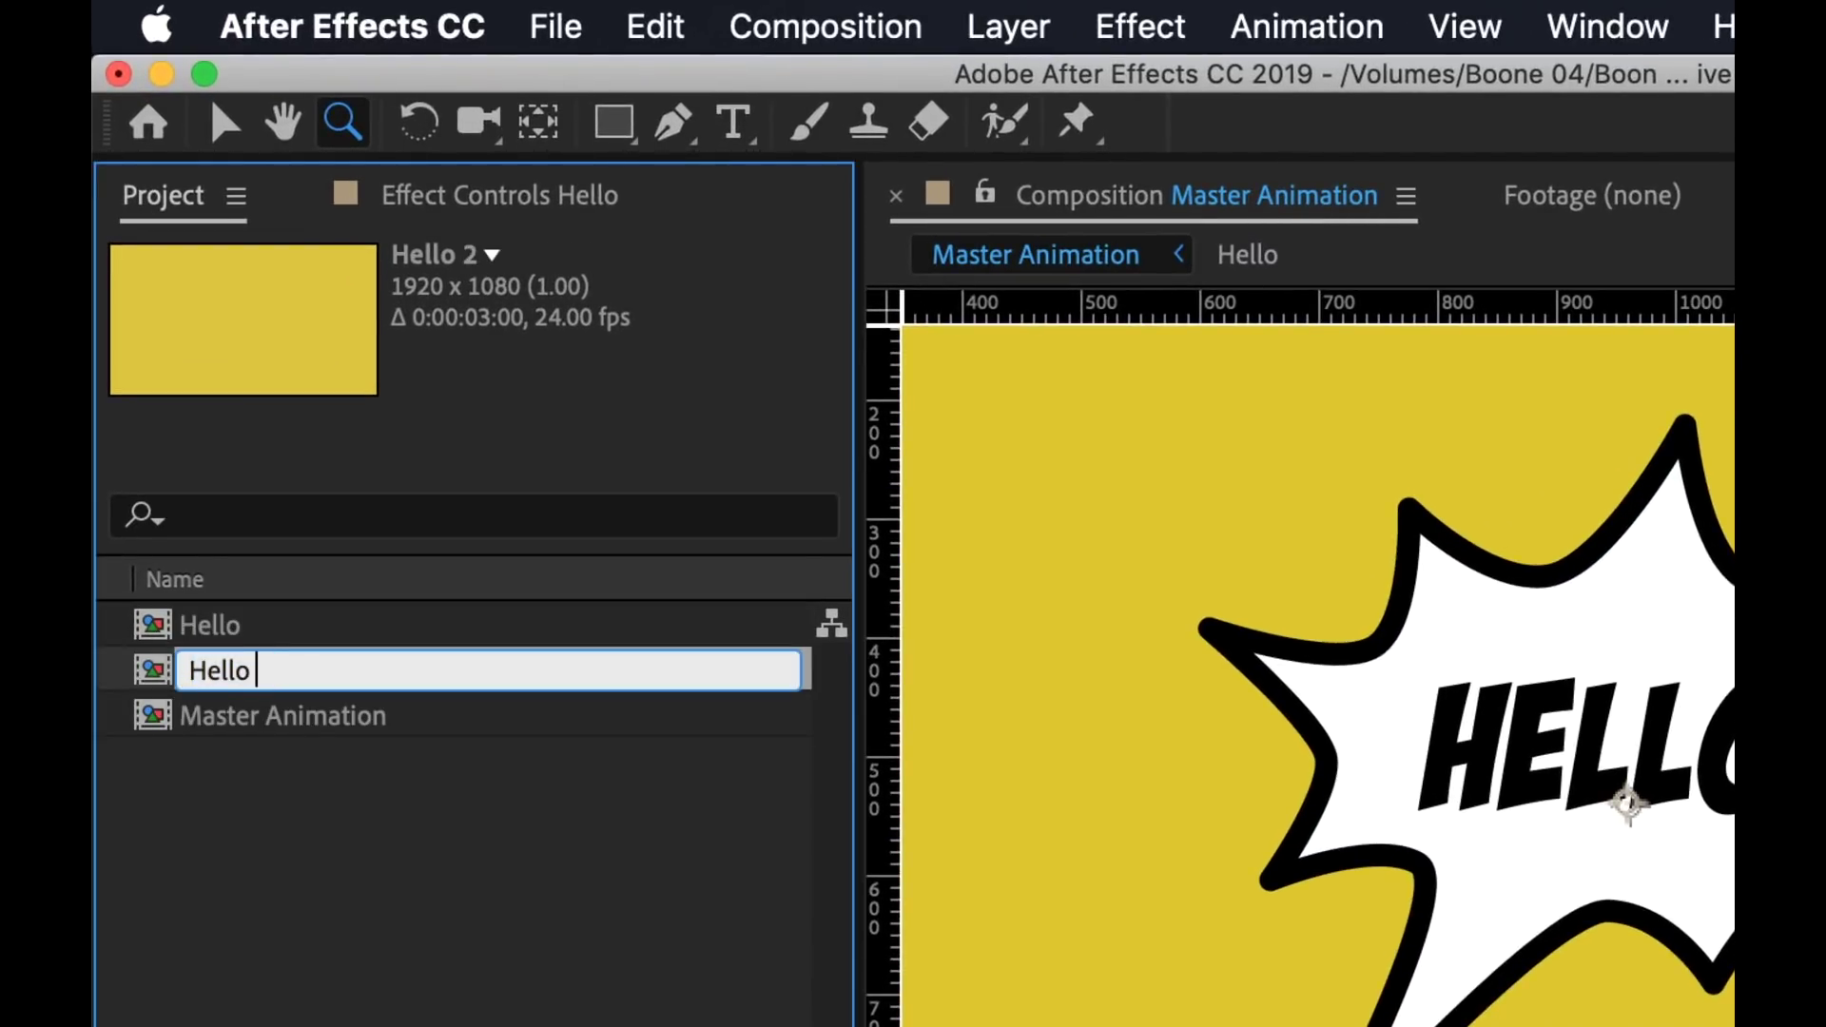
text(with Res)
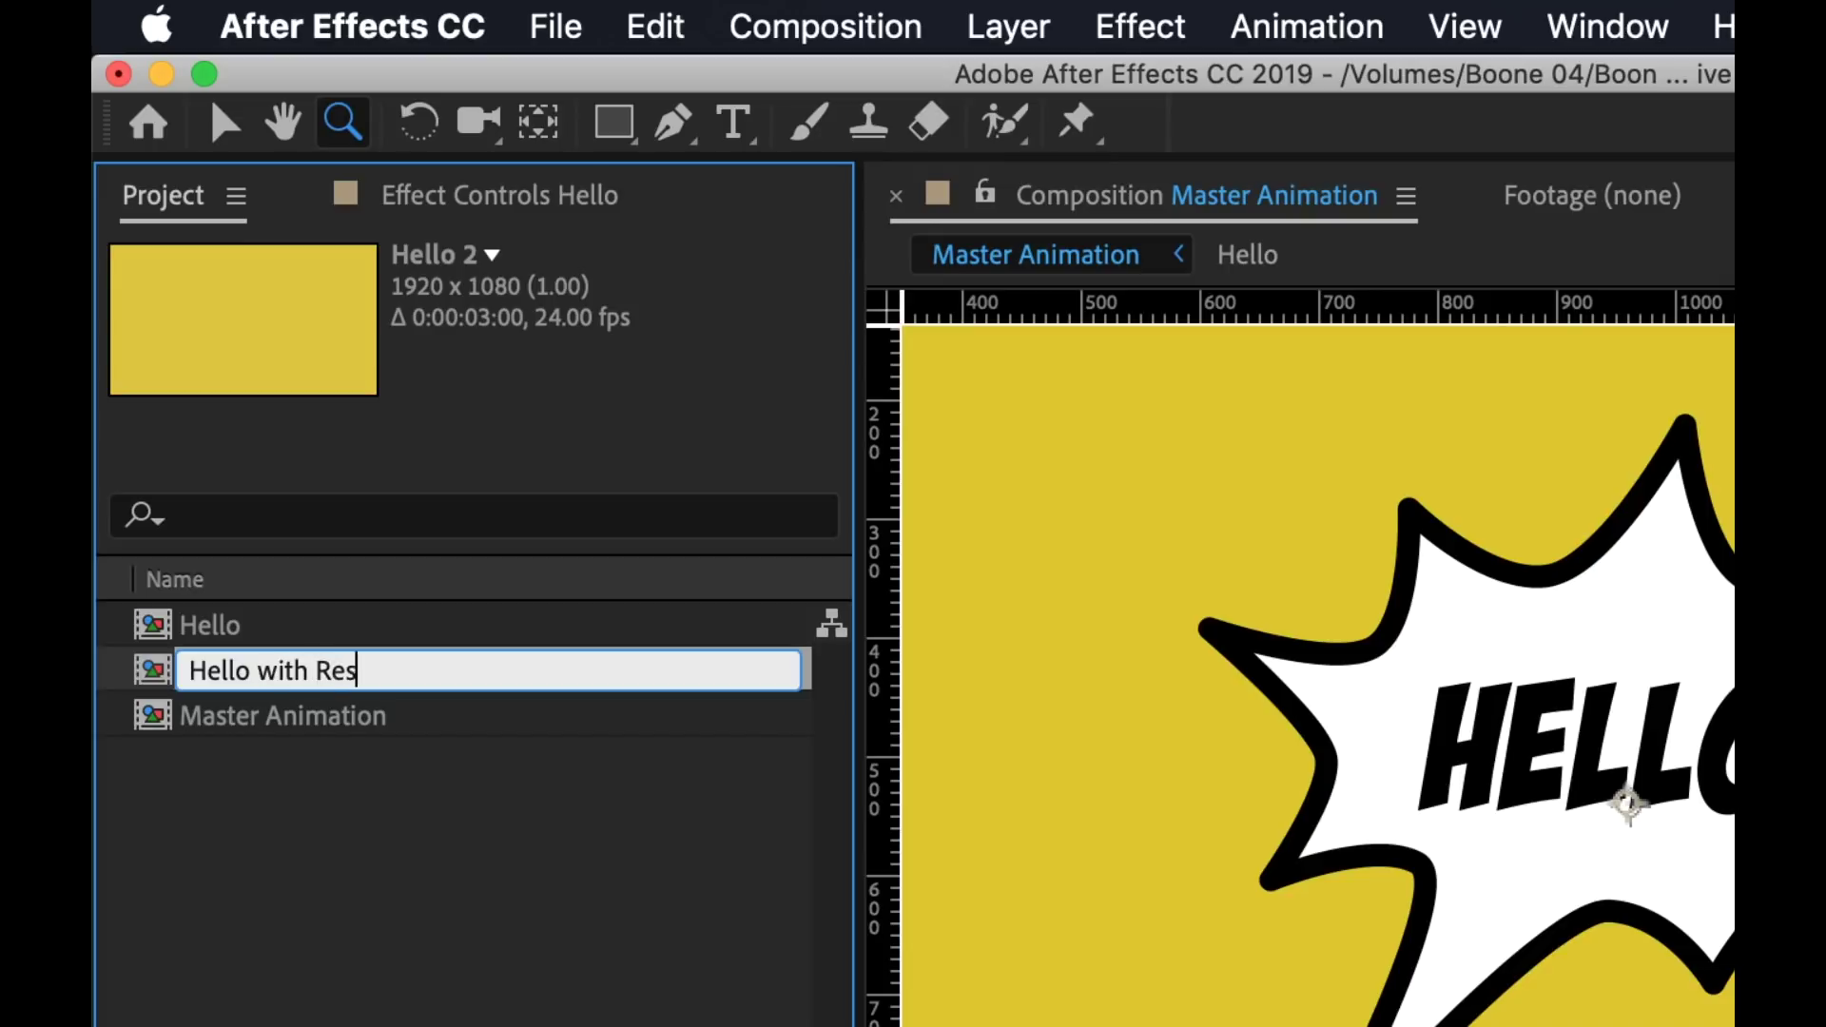
text(ponsive Design)
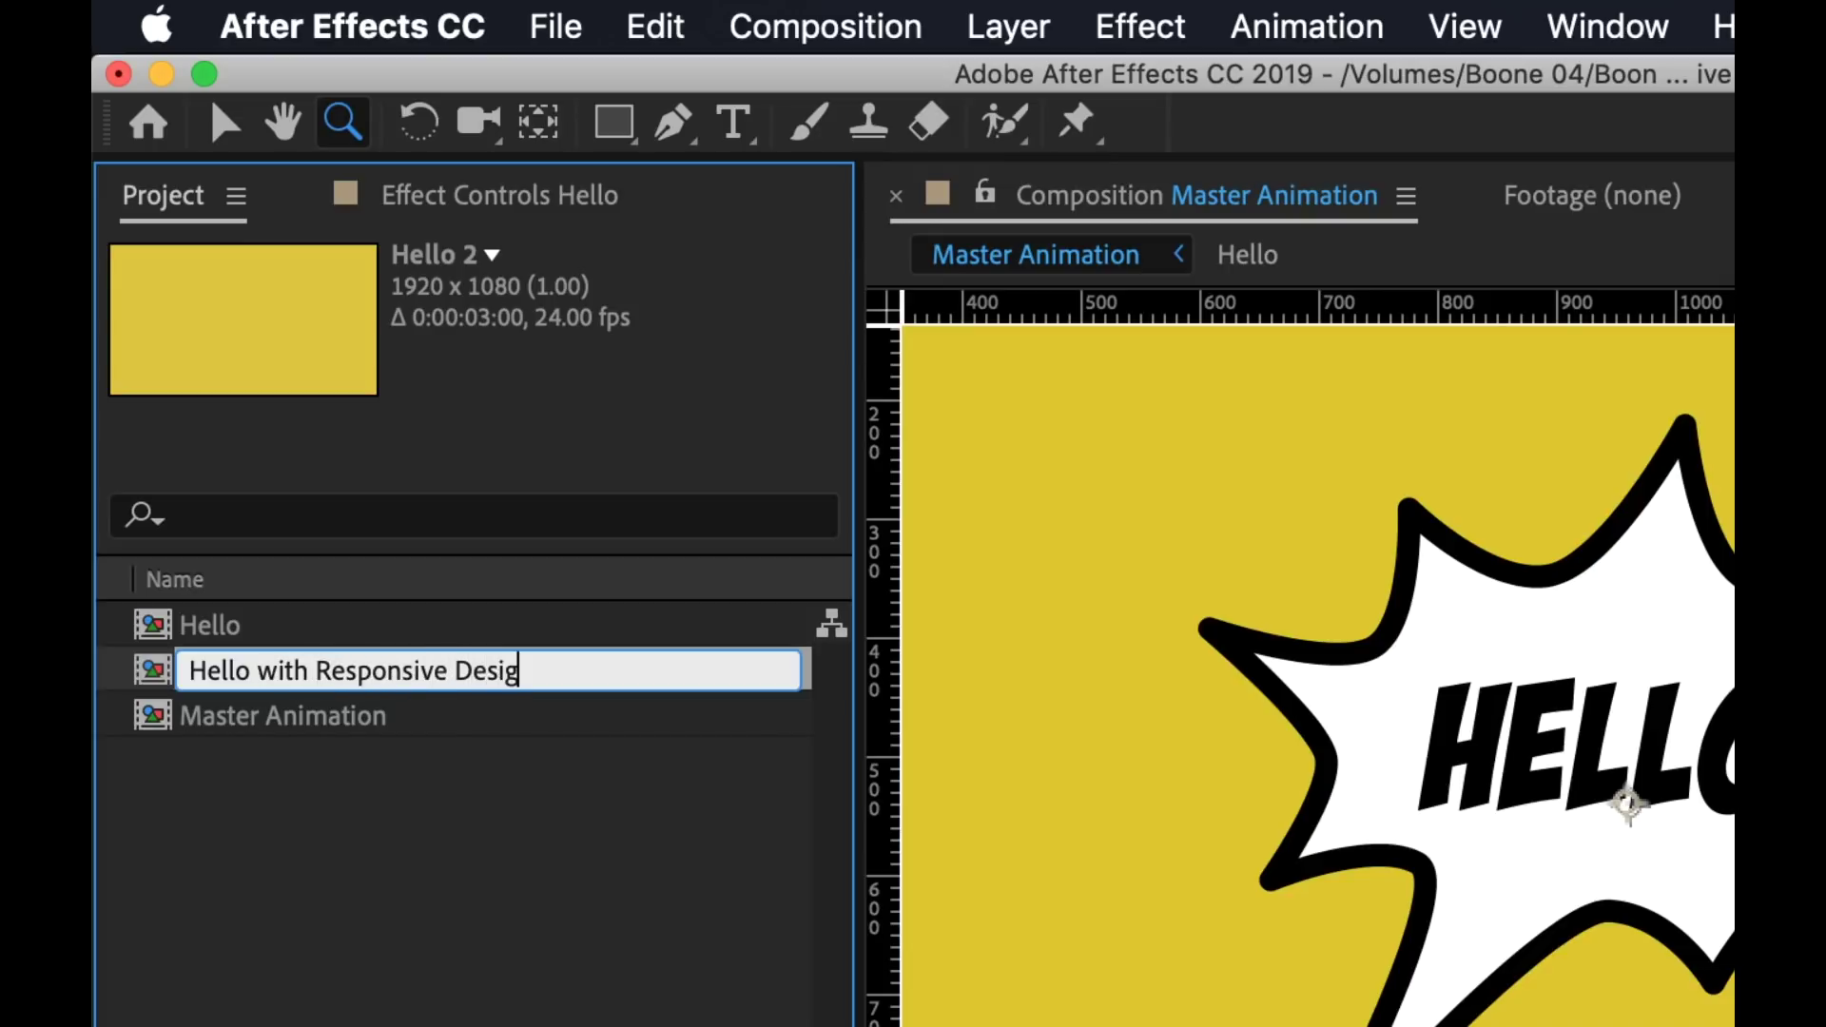
key(Return)
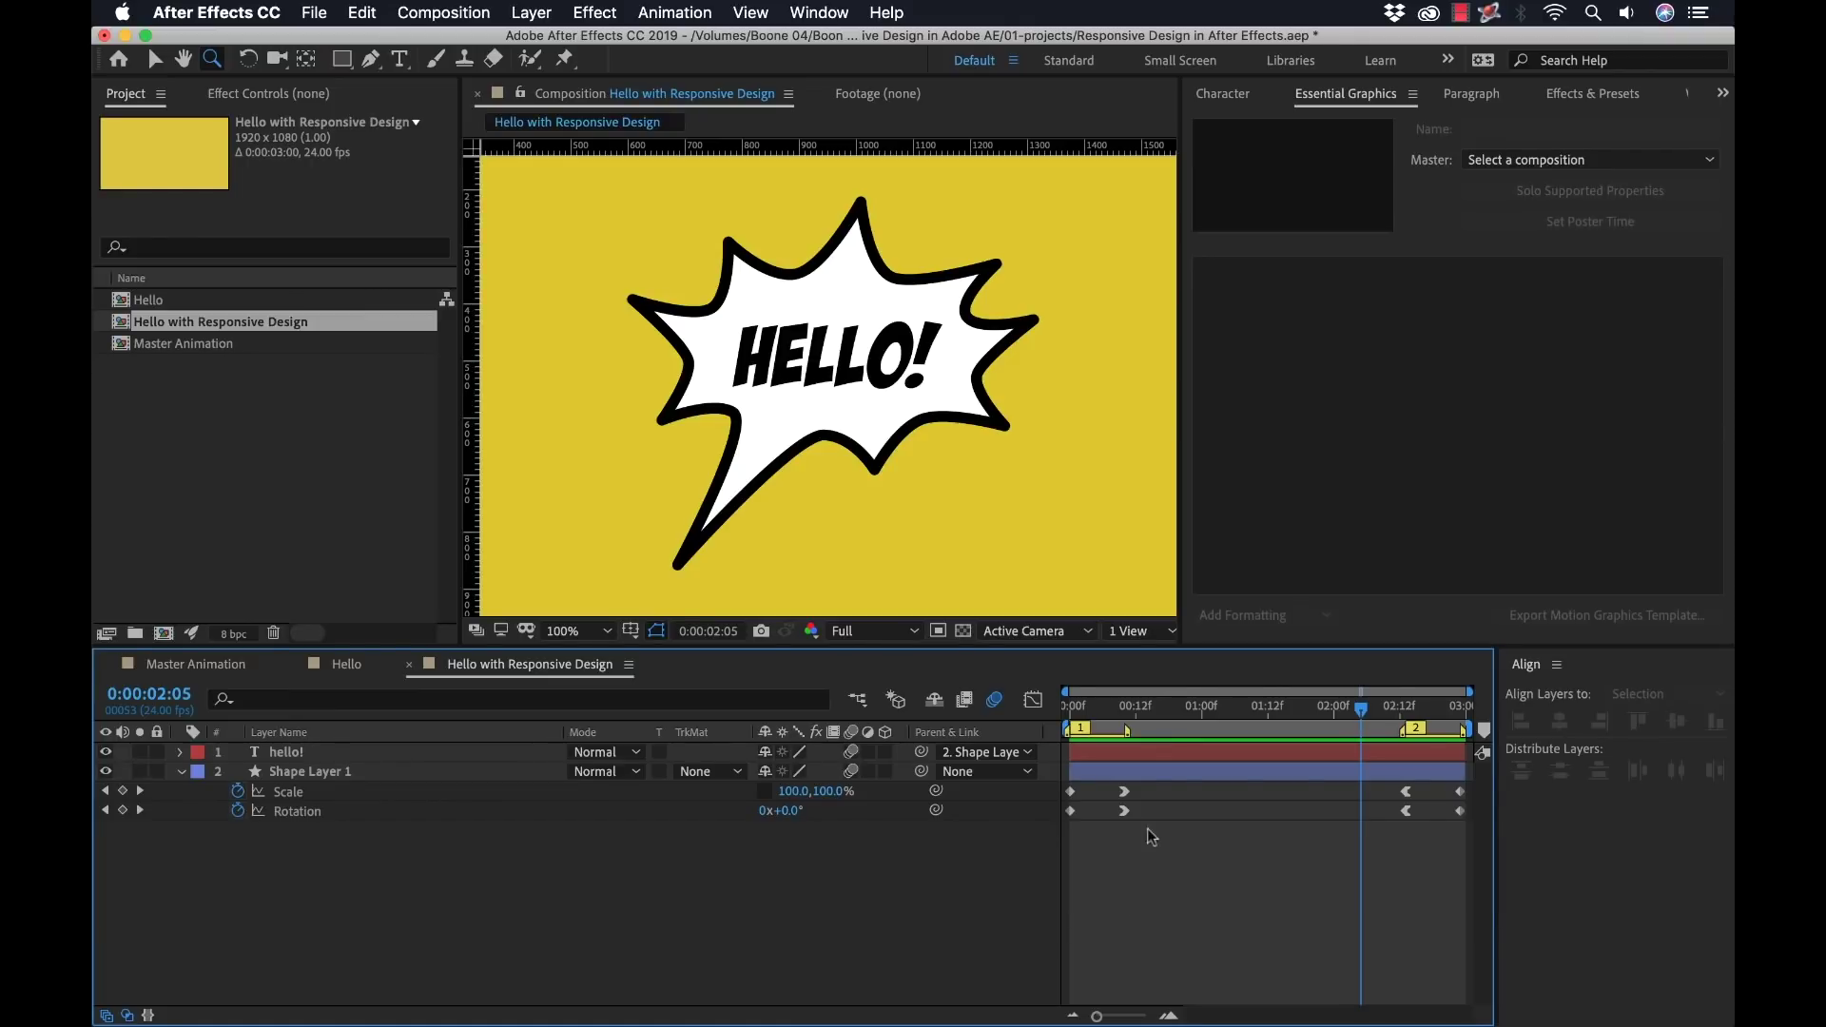
Step: Make marker 1 in Hello with Responsive Design a Protected Region and extend its end slightly past the intro keyframes
double_click(1127, 730)
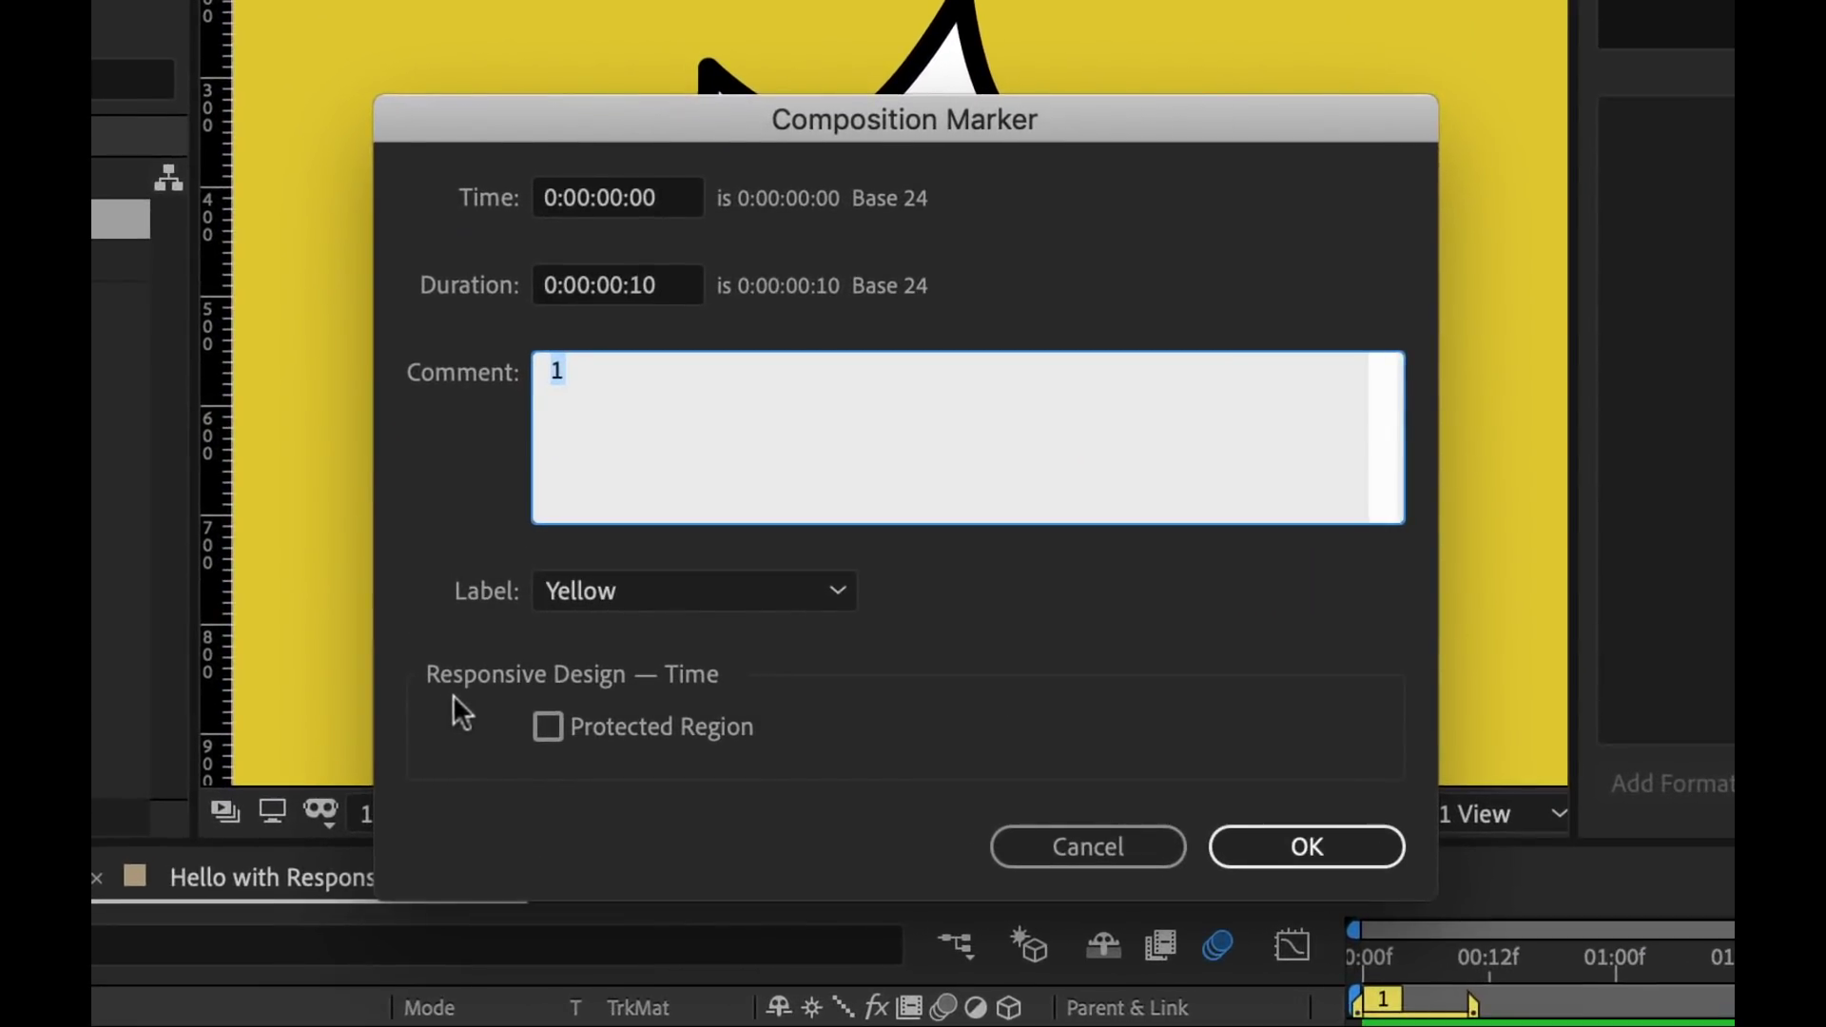
click(549, 726)
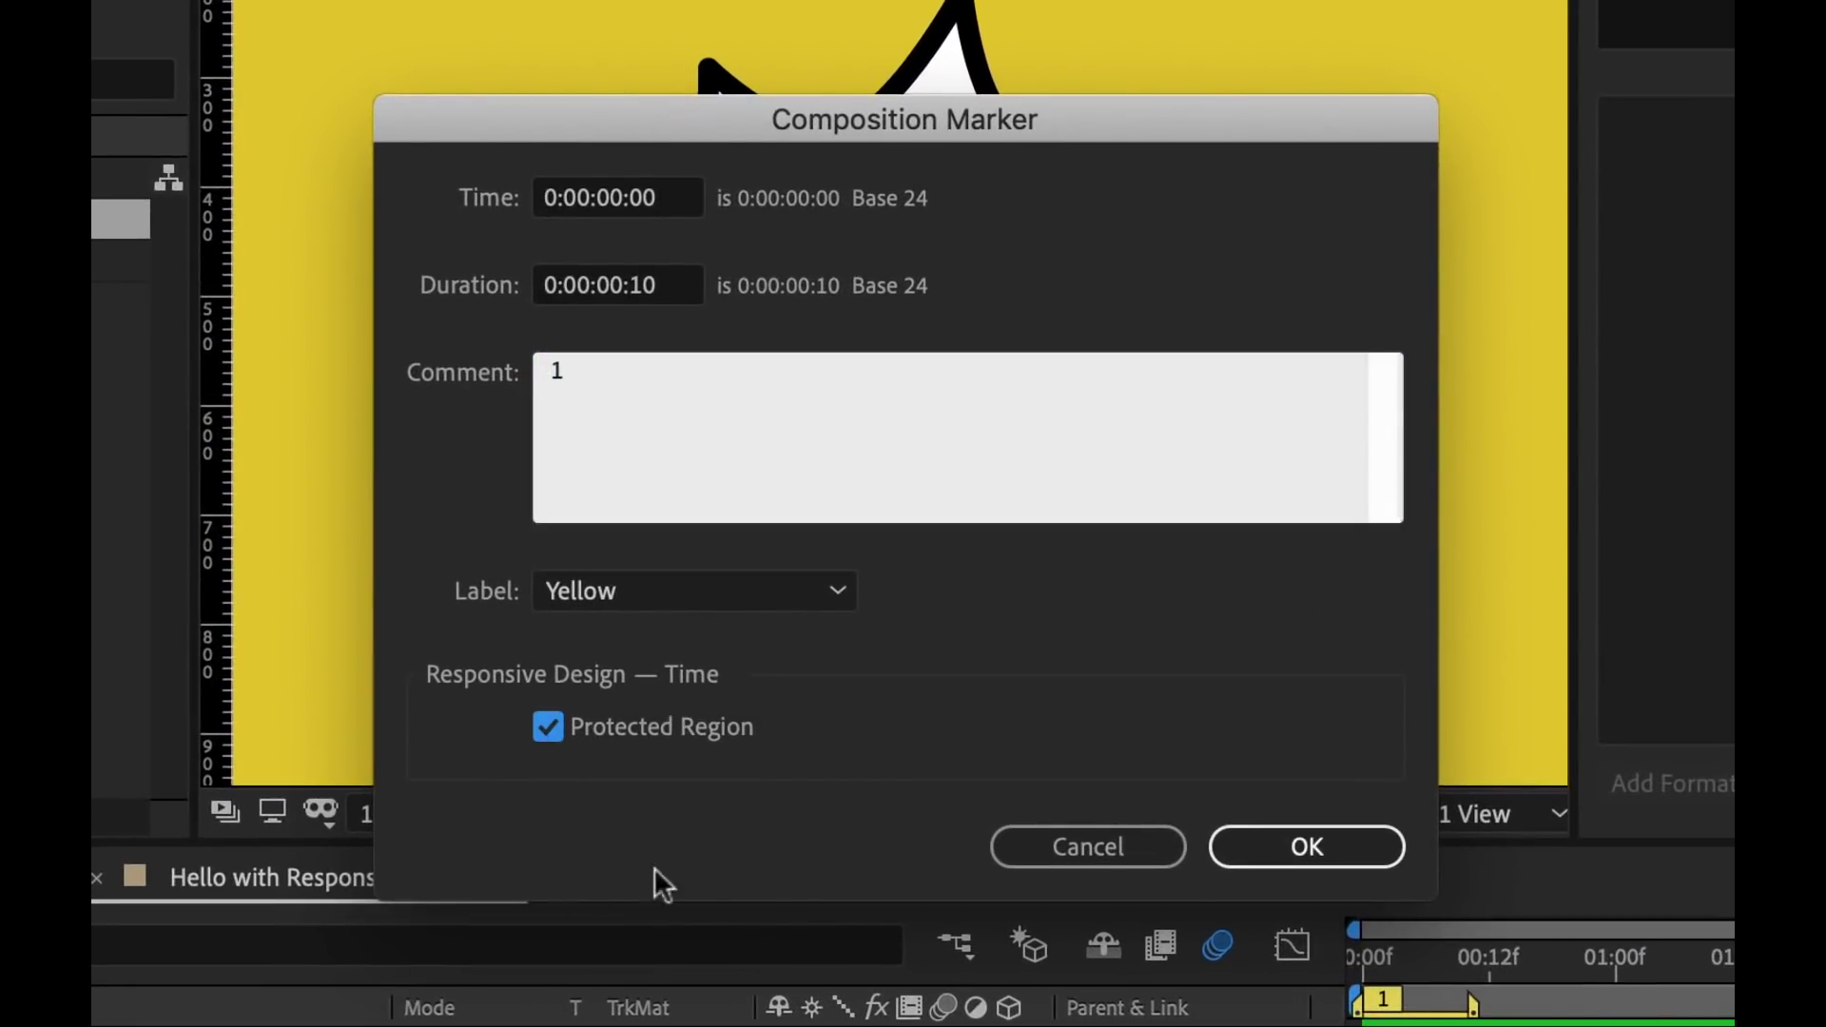
click(1293, 849)
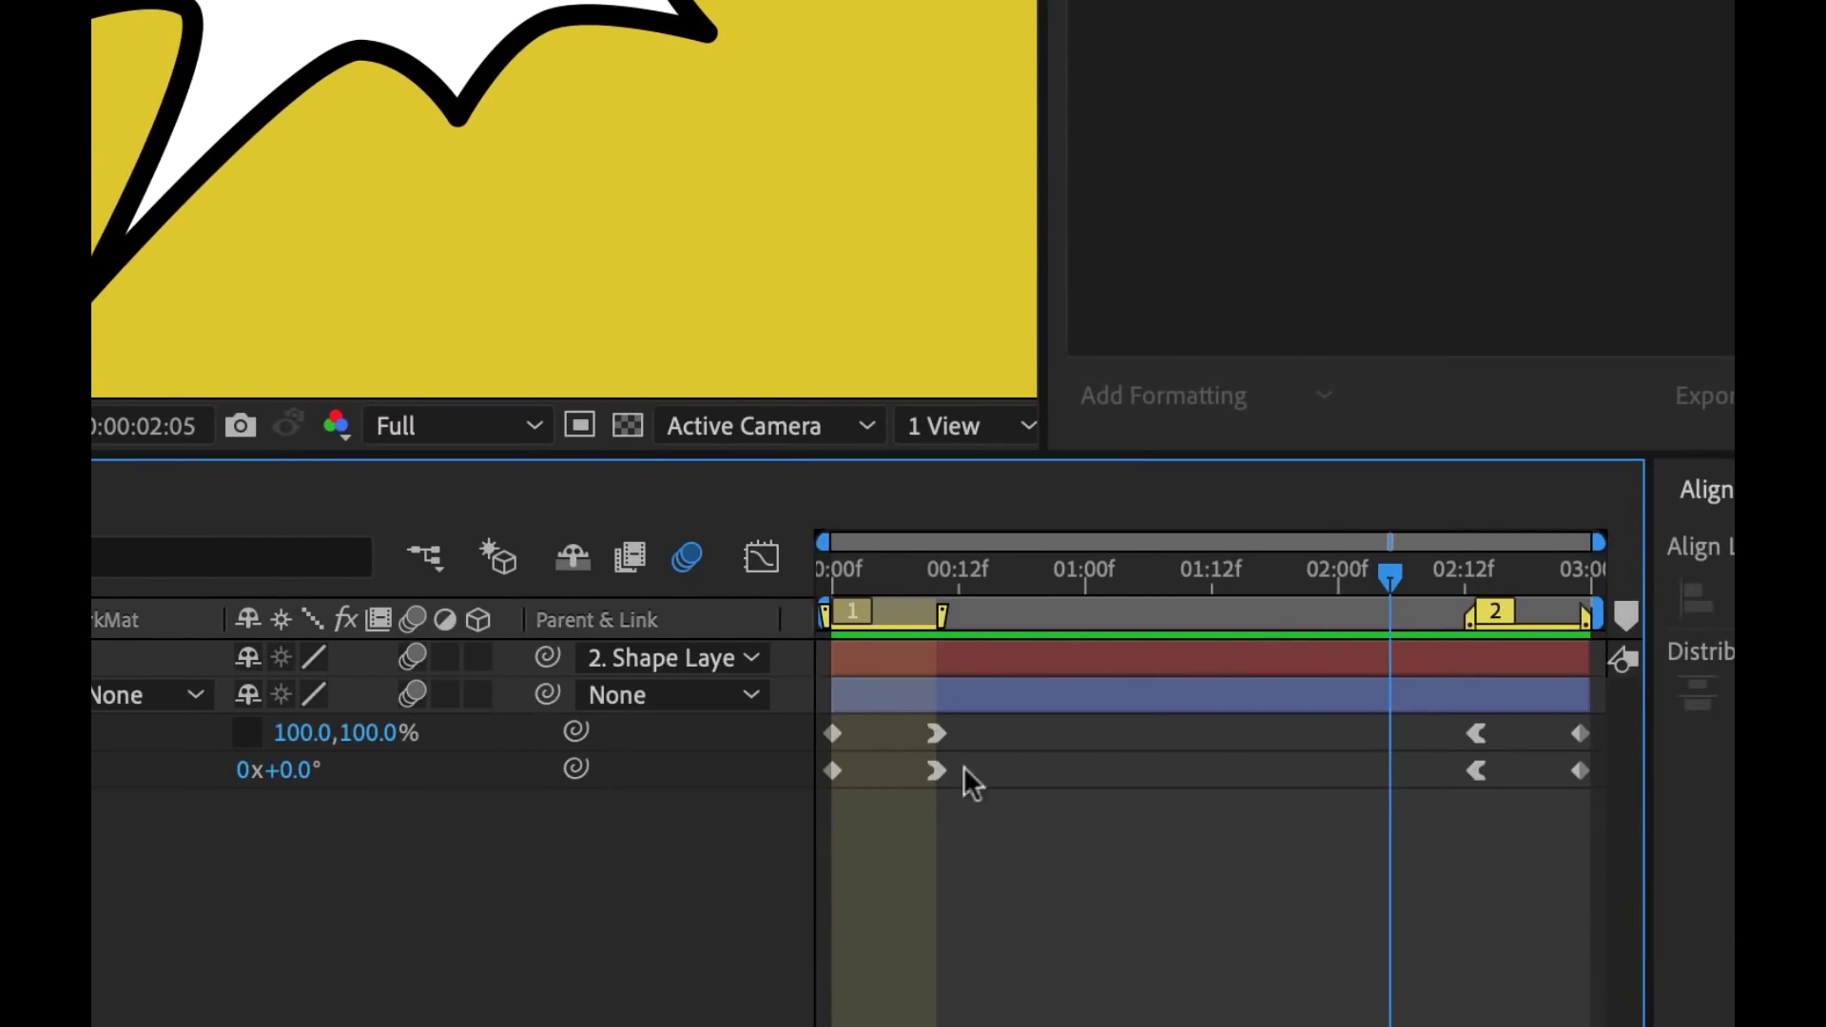
mouse_move(950, 615)
mouse_down()
mouse_move(983, 615)
mouse_move(960, 615)
mouse_up()
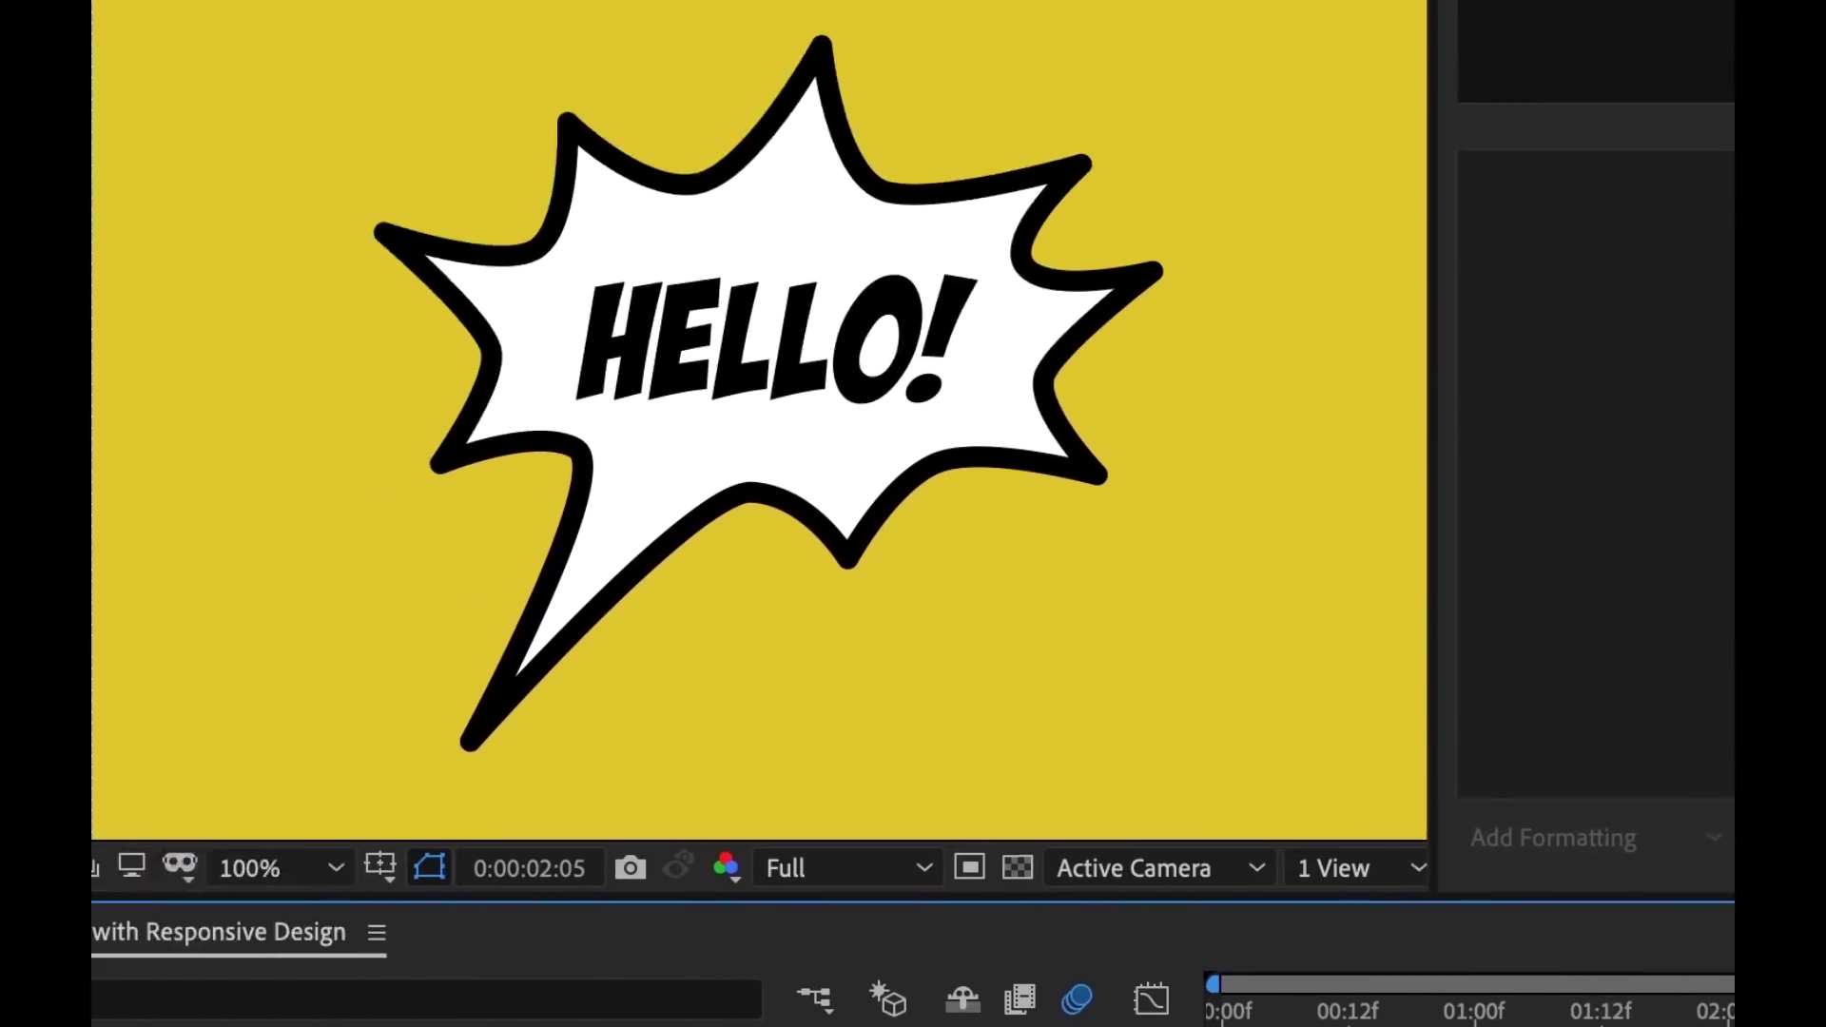
click(271, 27)
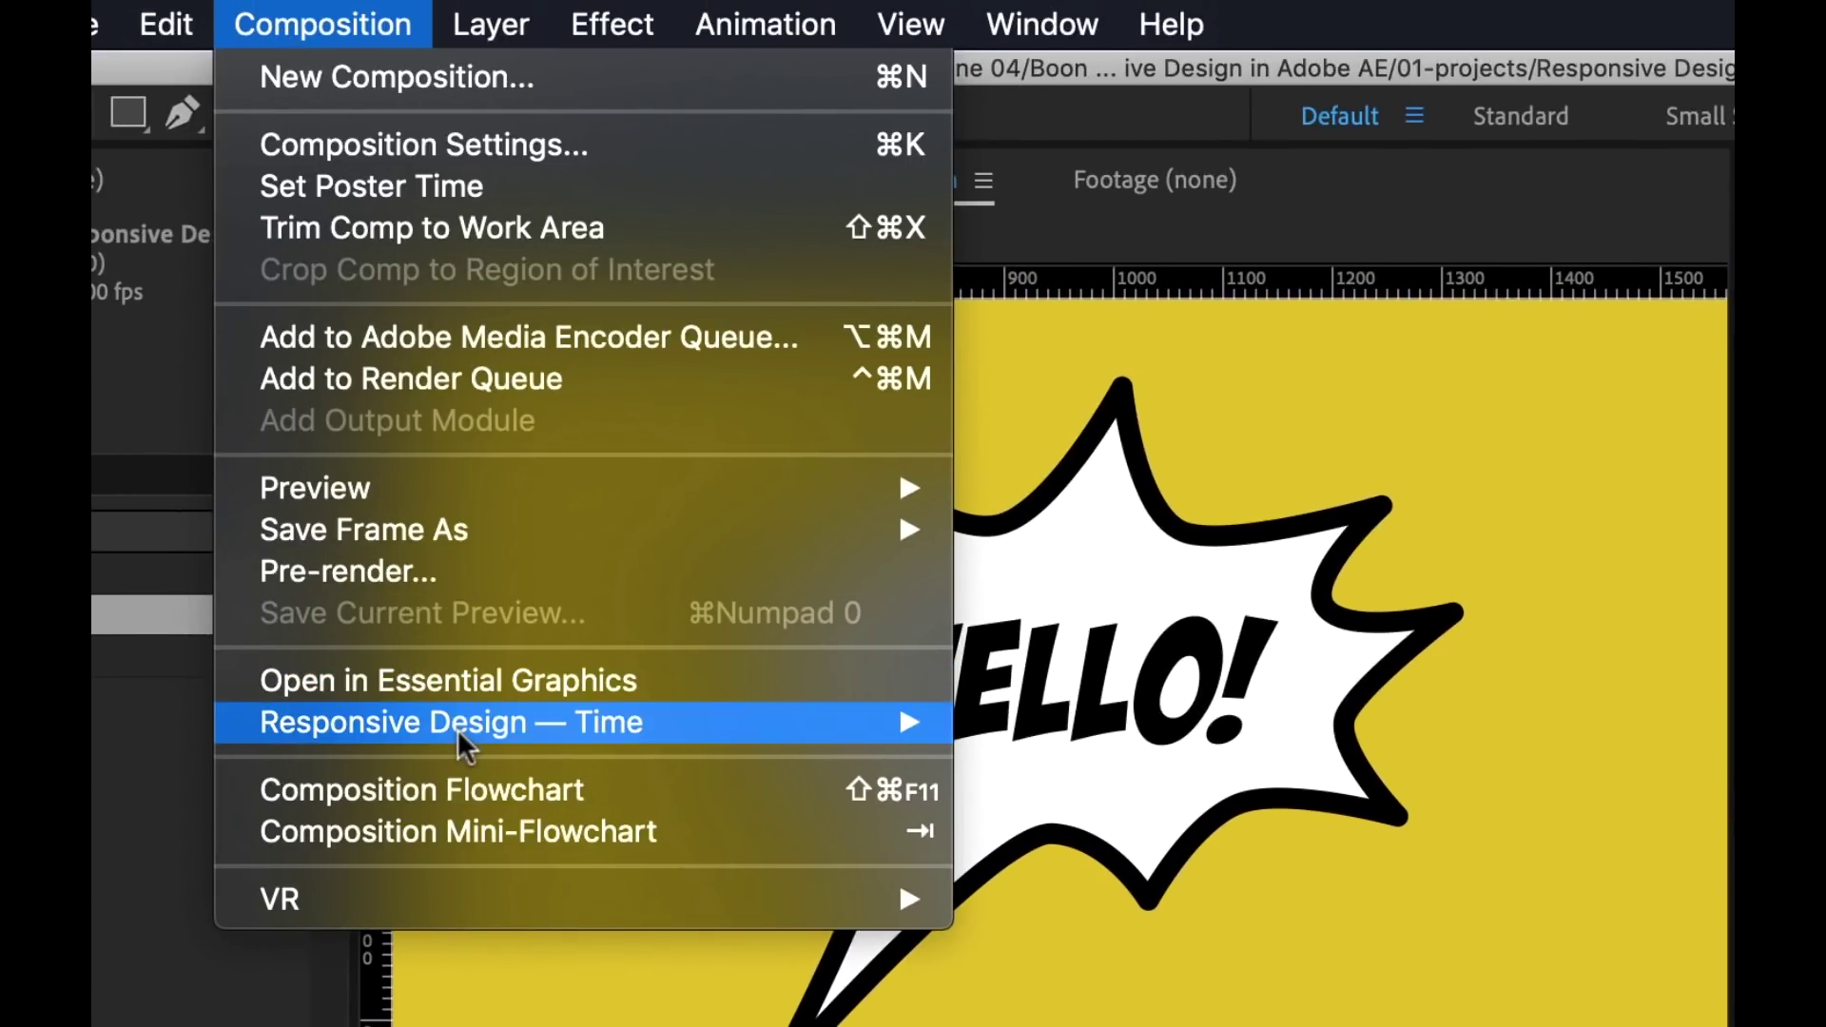
mouse_move(464, 742)
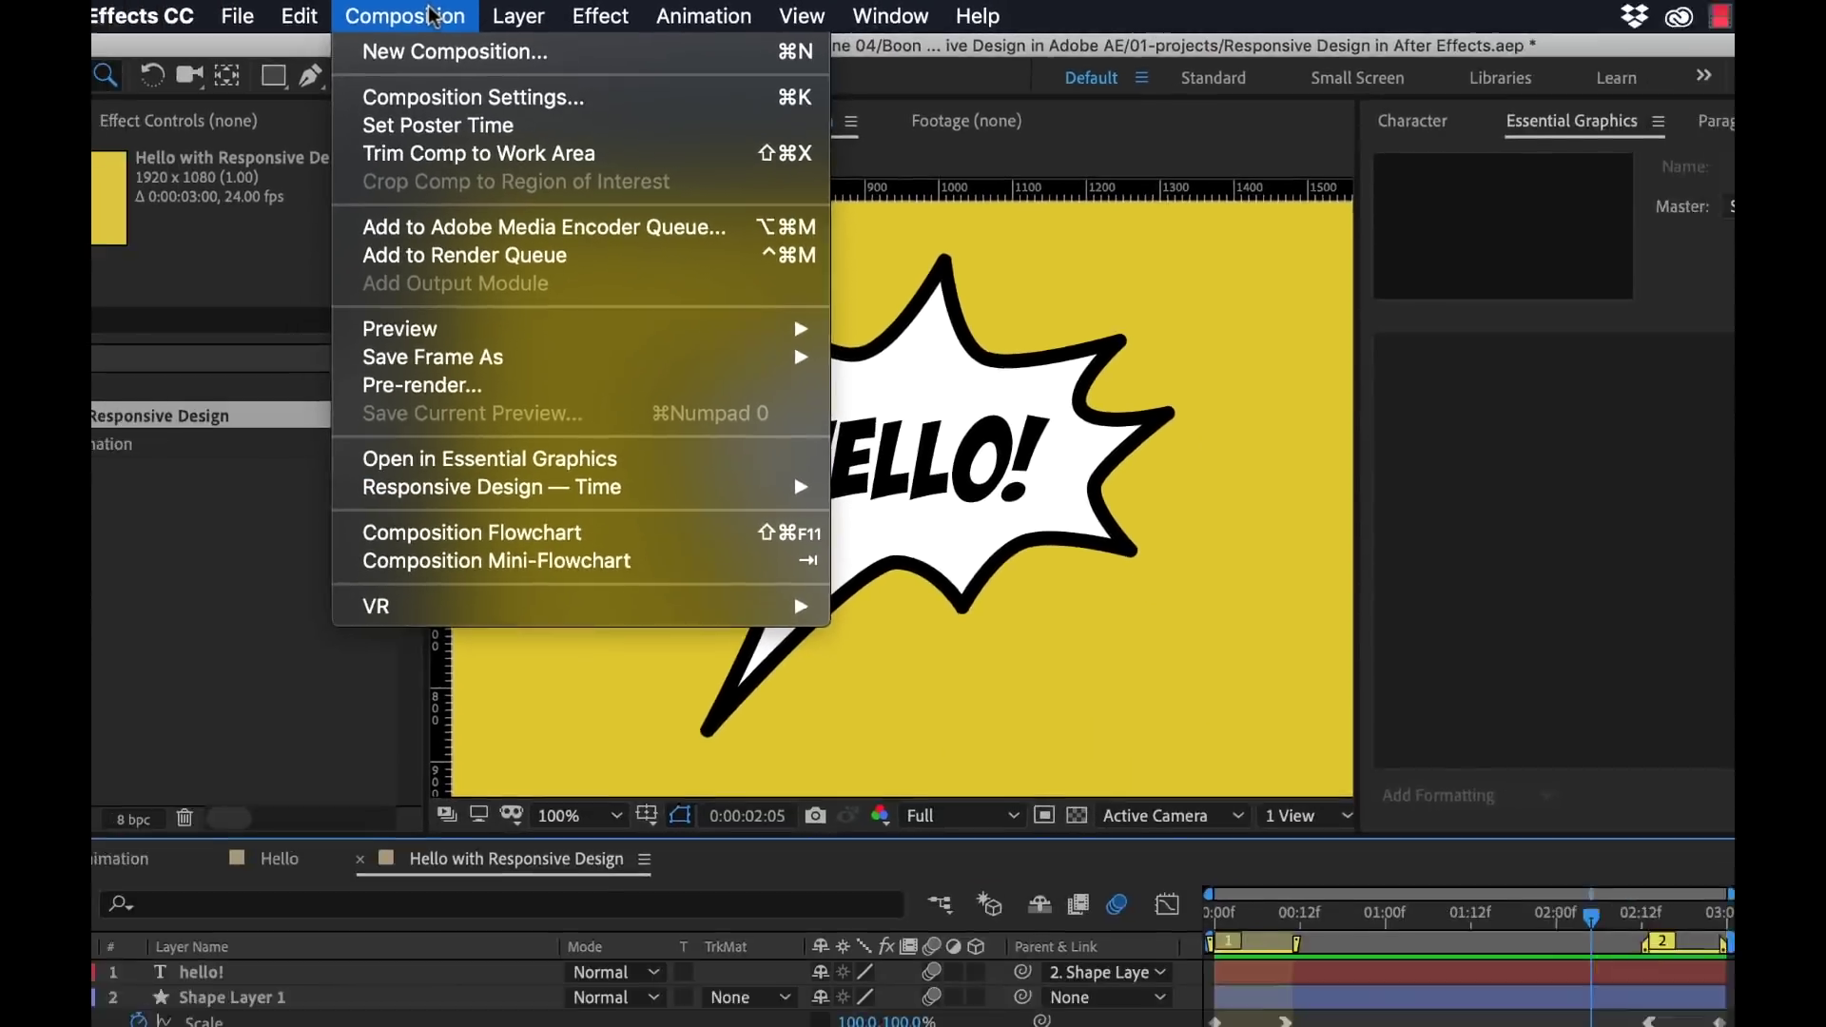
key(Escape)
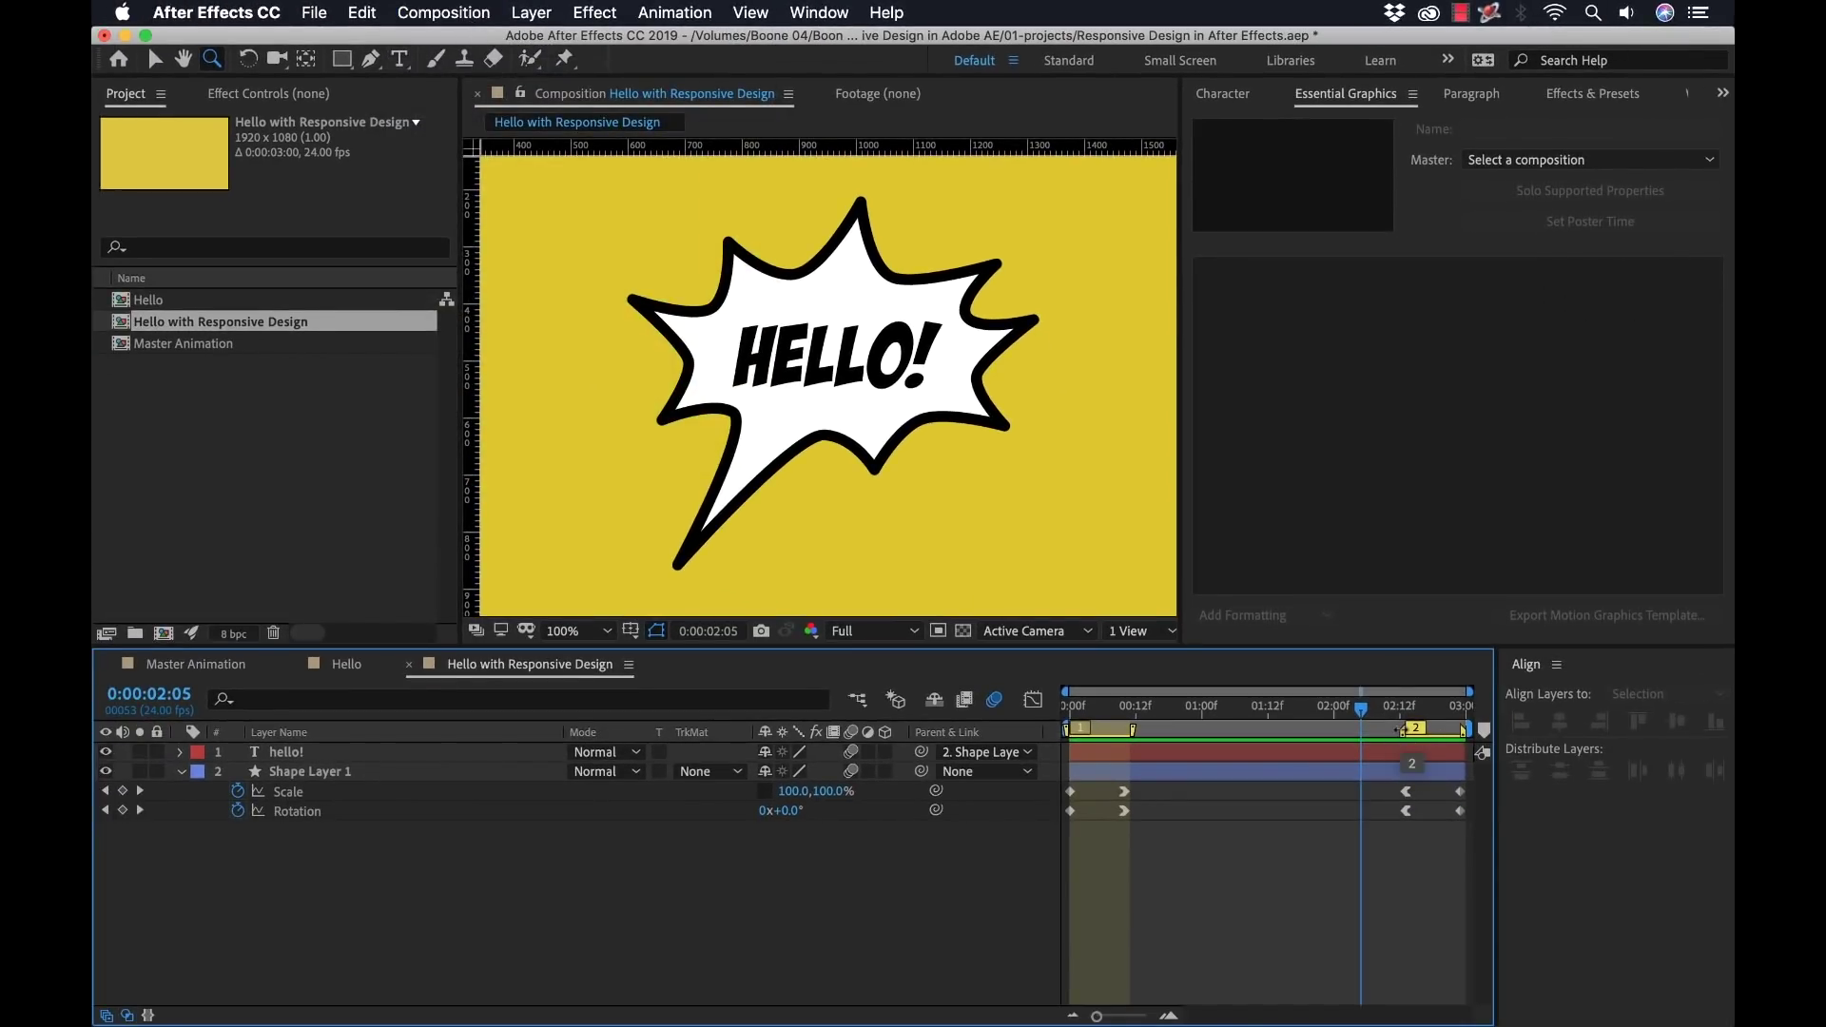
Step: Make marker 2, over the outro keyframes of Hello with Responsive Design, a Protected Region
double_click(1401, 730)
click(647, 586)
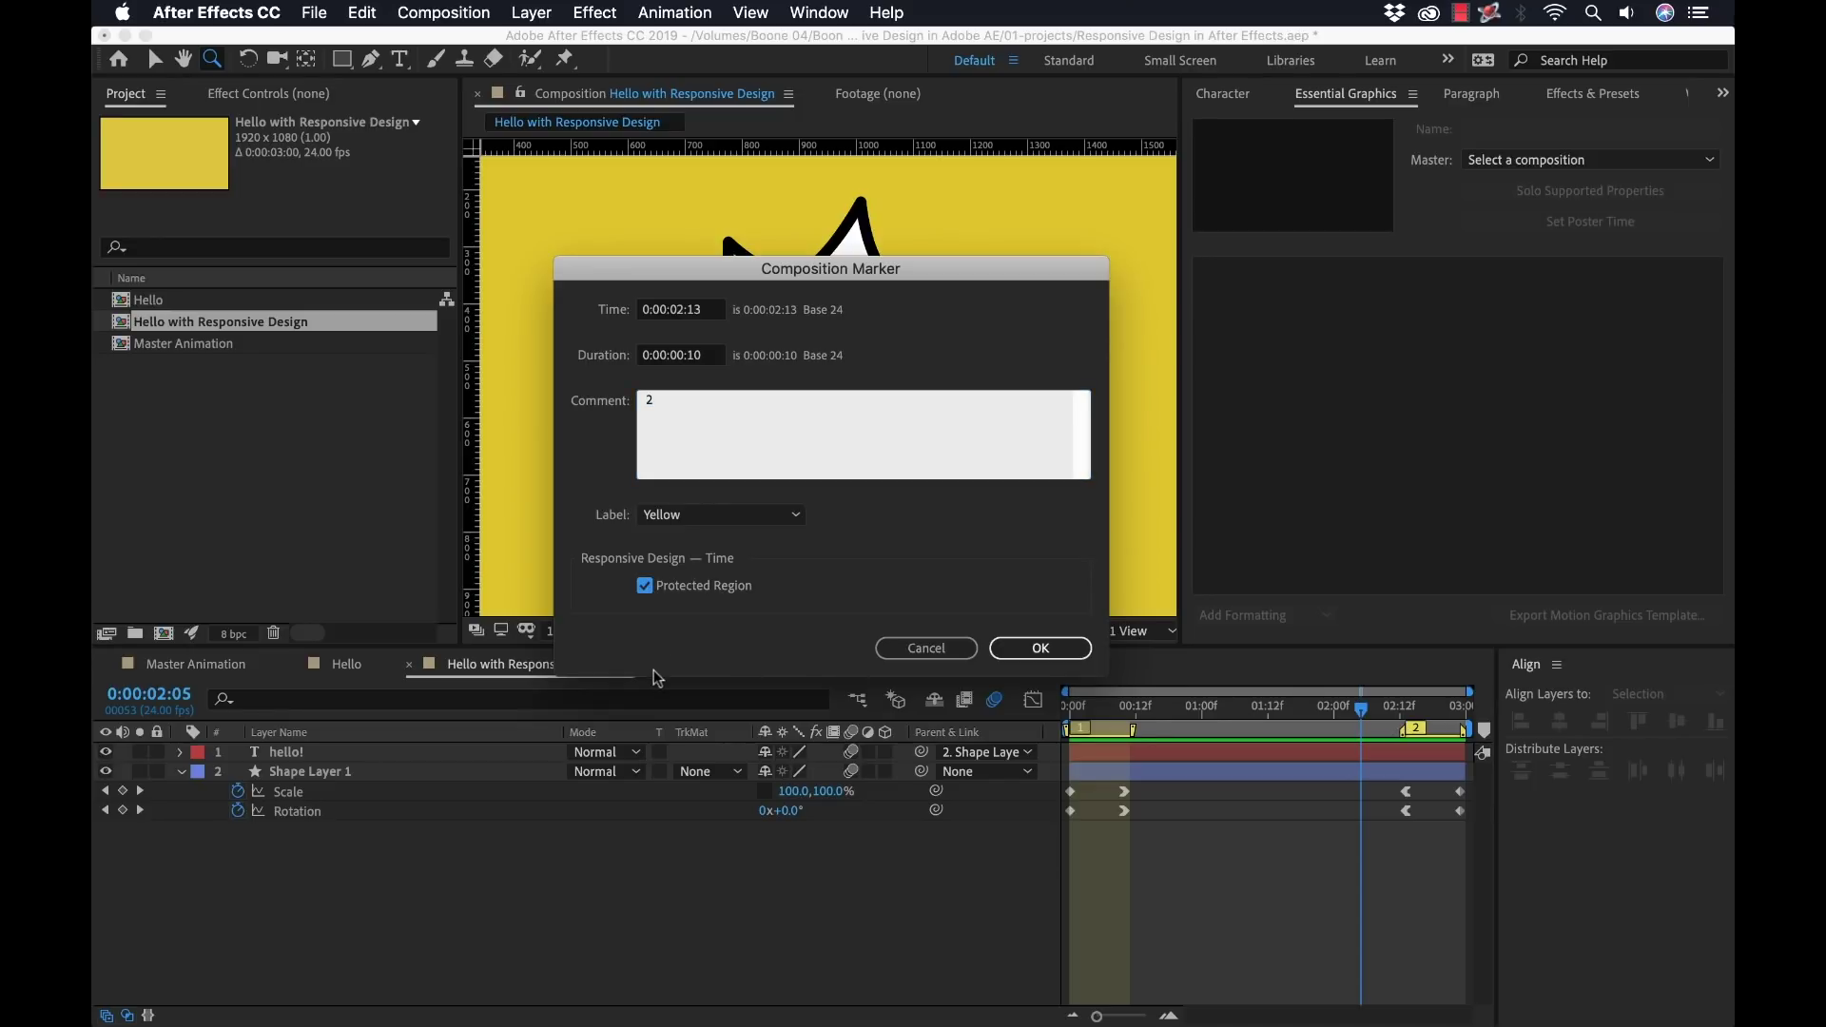
click(1043, 650)
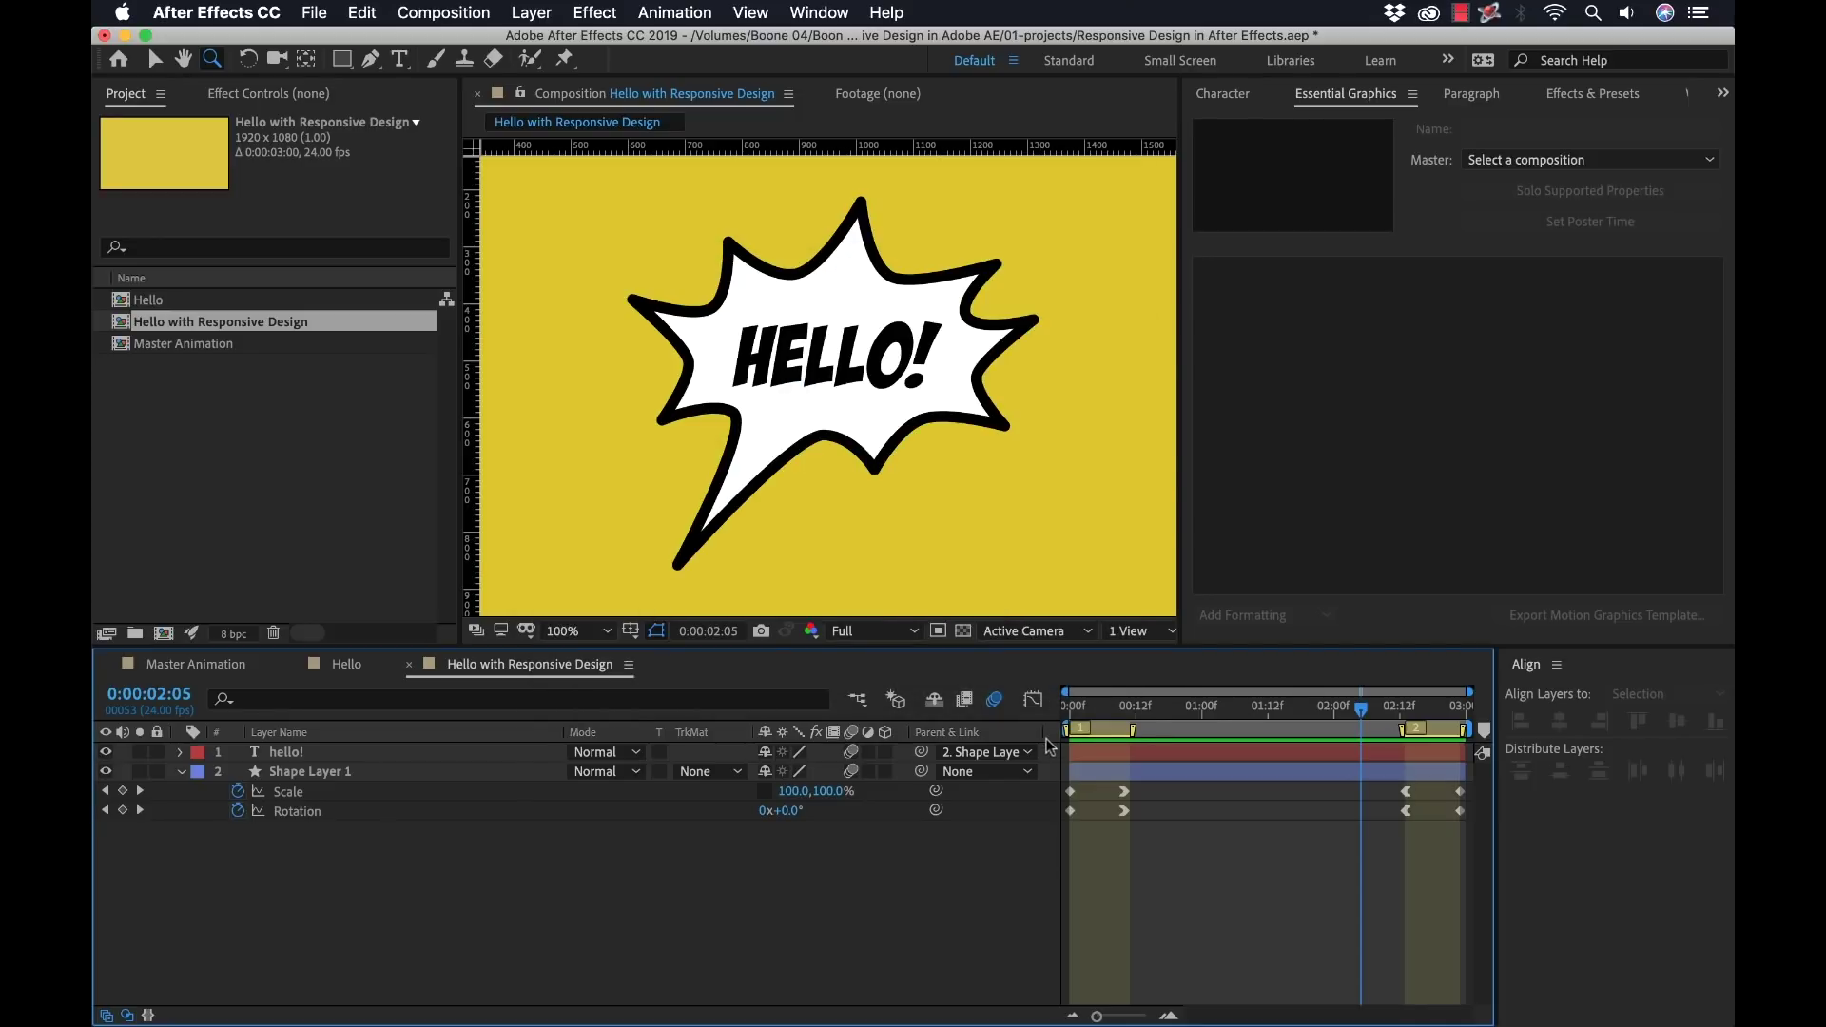
Step: Add the Hello with Responsive Design composition to the Master Animation timeline below the Hello layer
click(197, 666)
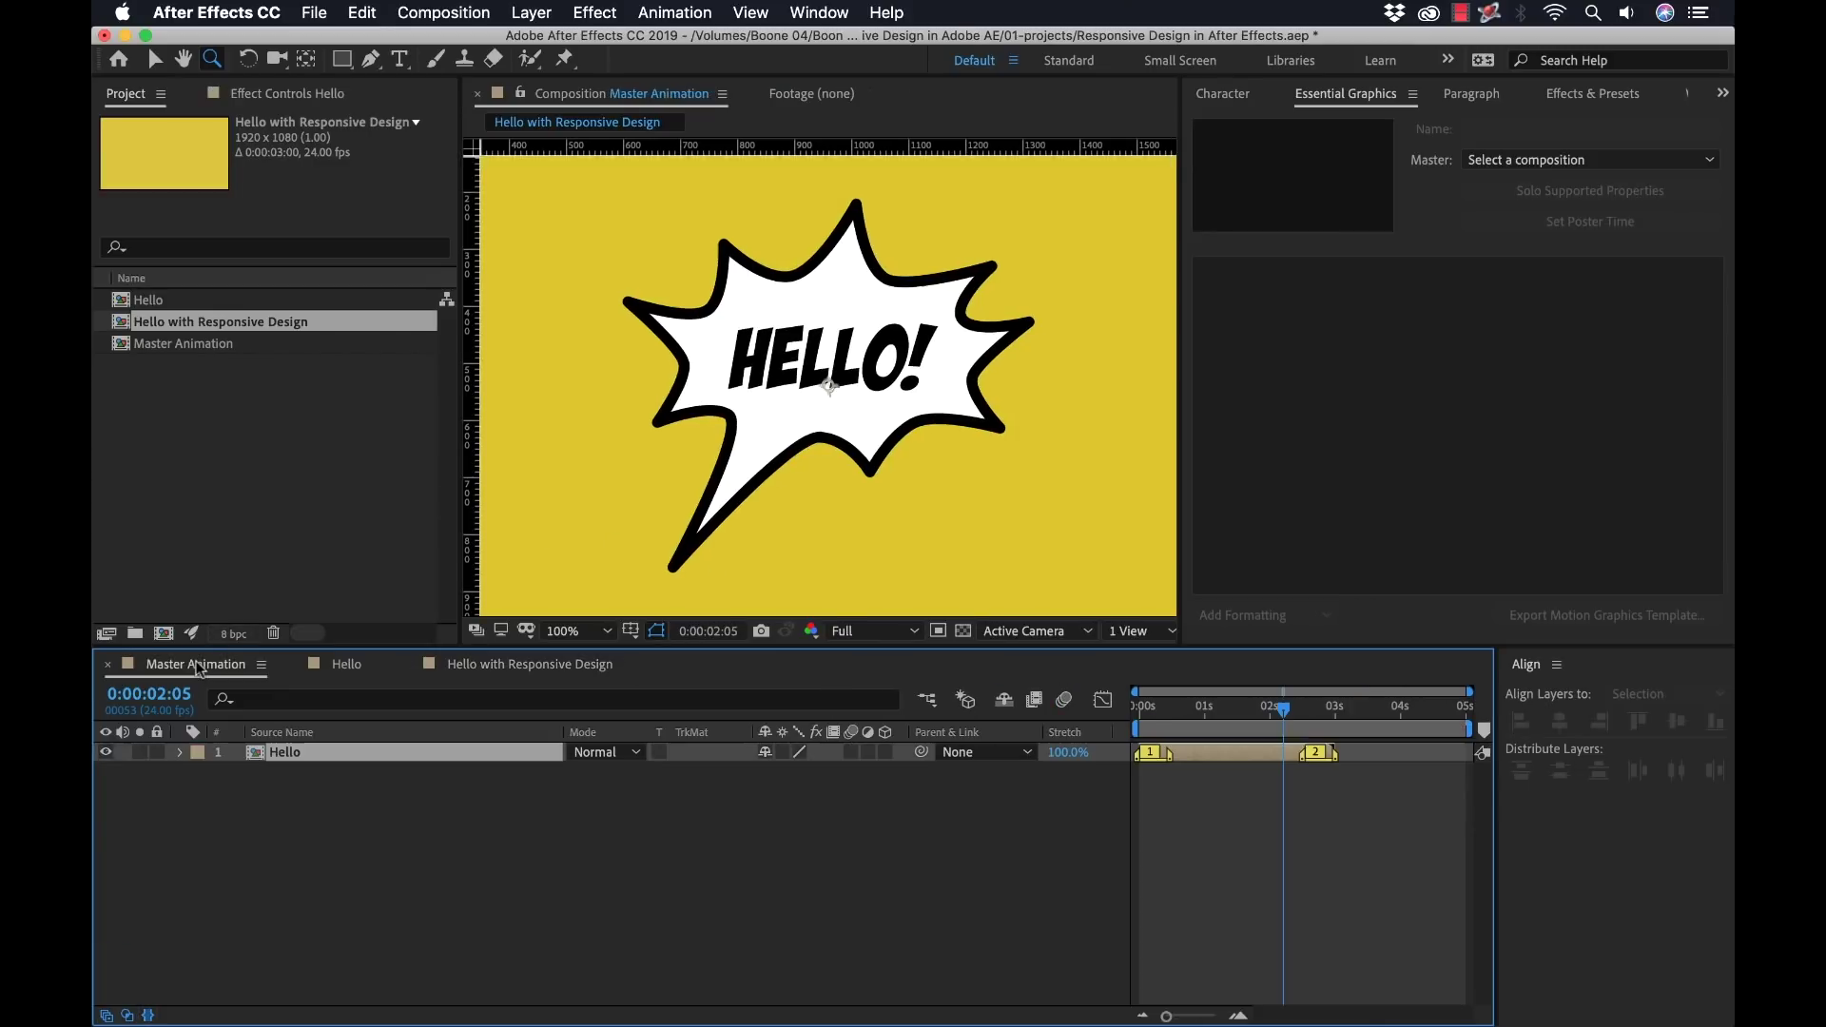
drag(124, 328, 398, 715)
drag(321, 799, 323, 802)
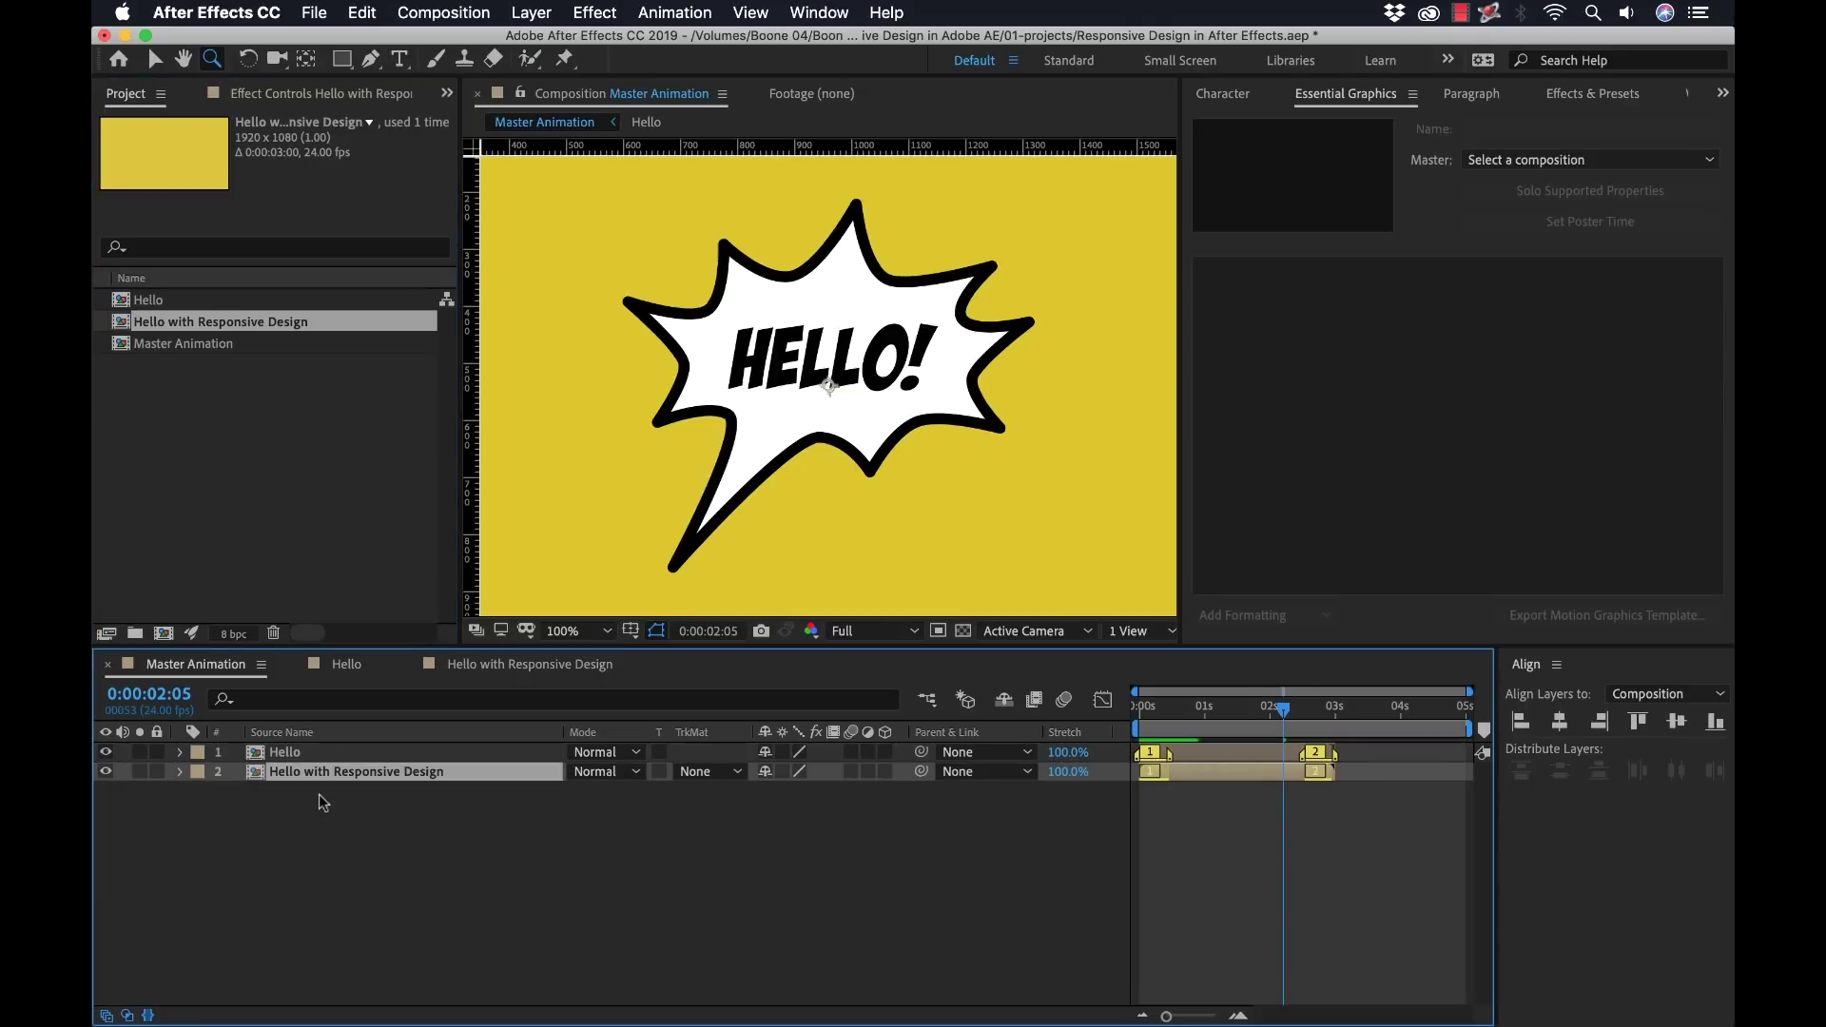
Step: Shorten the Hello with Responsive Design layer from its end to a 76.4% stretch and toggle the Hello layer's visibility
key(=)
click(1316, 818)
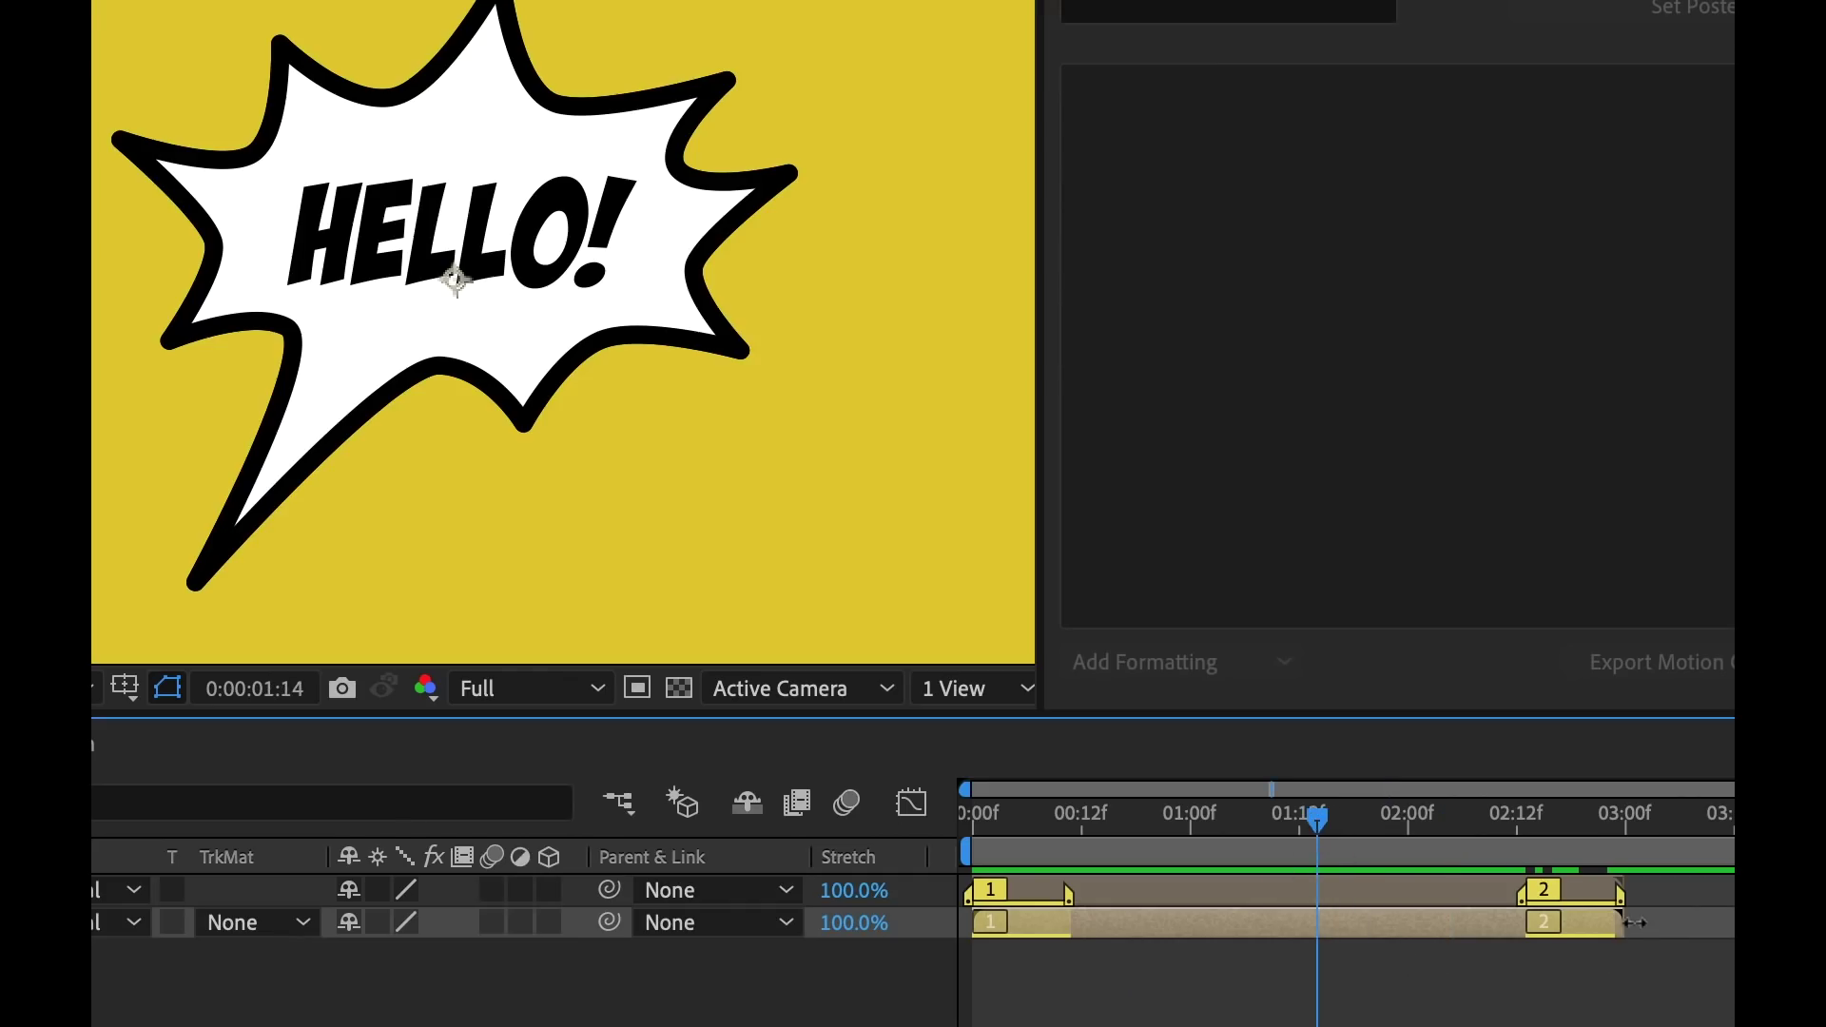
drag(1621, 922, 1468, 931)
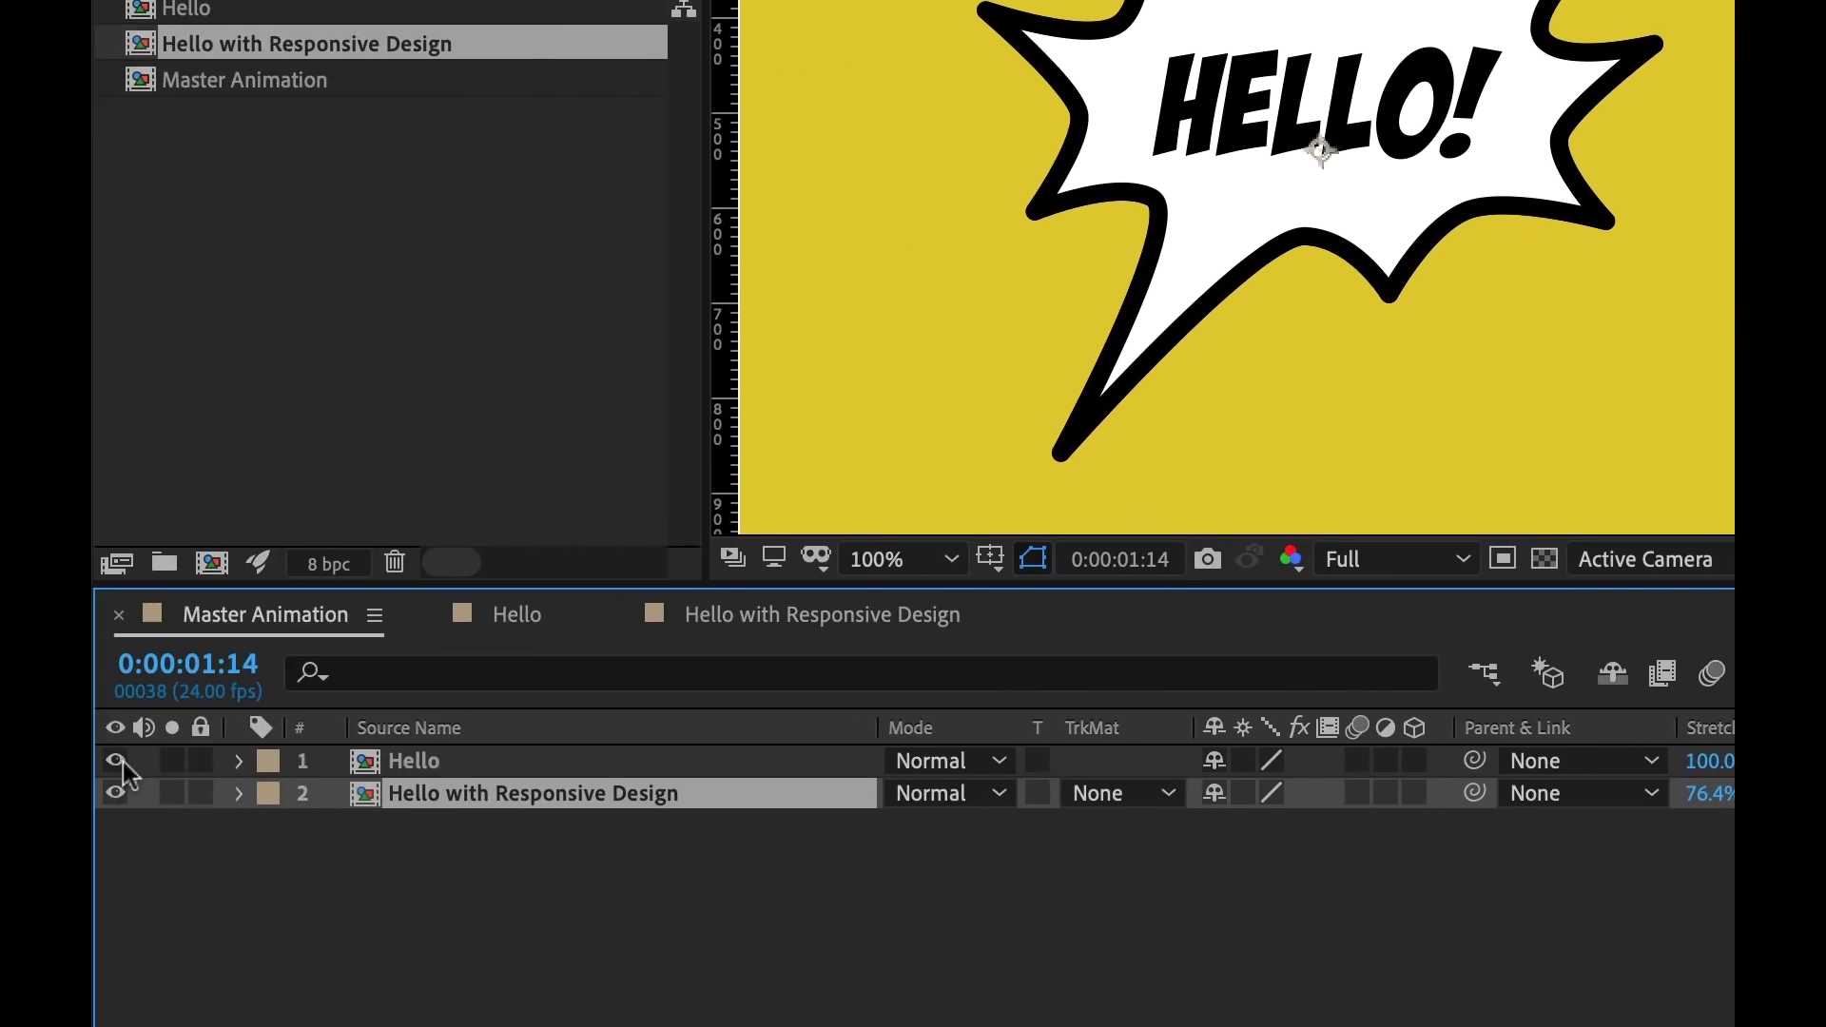
click(116, 762)
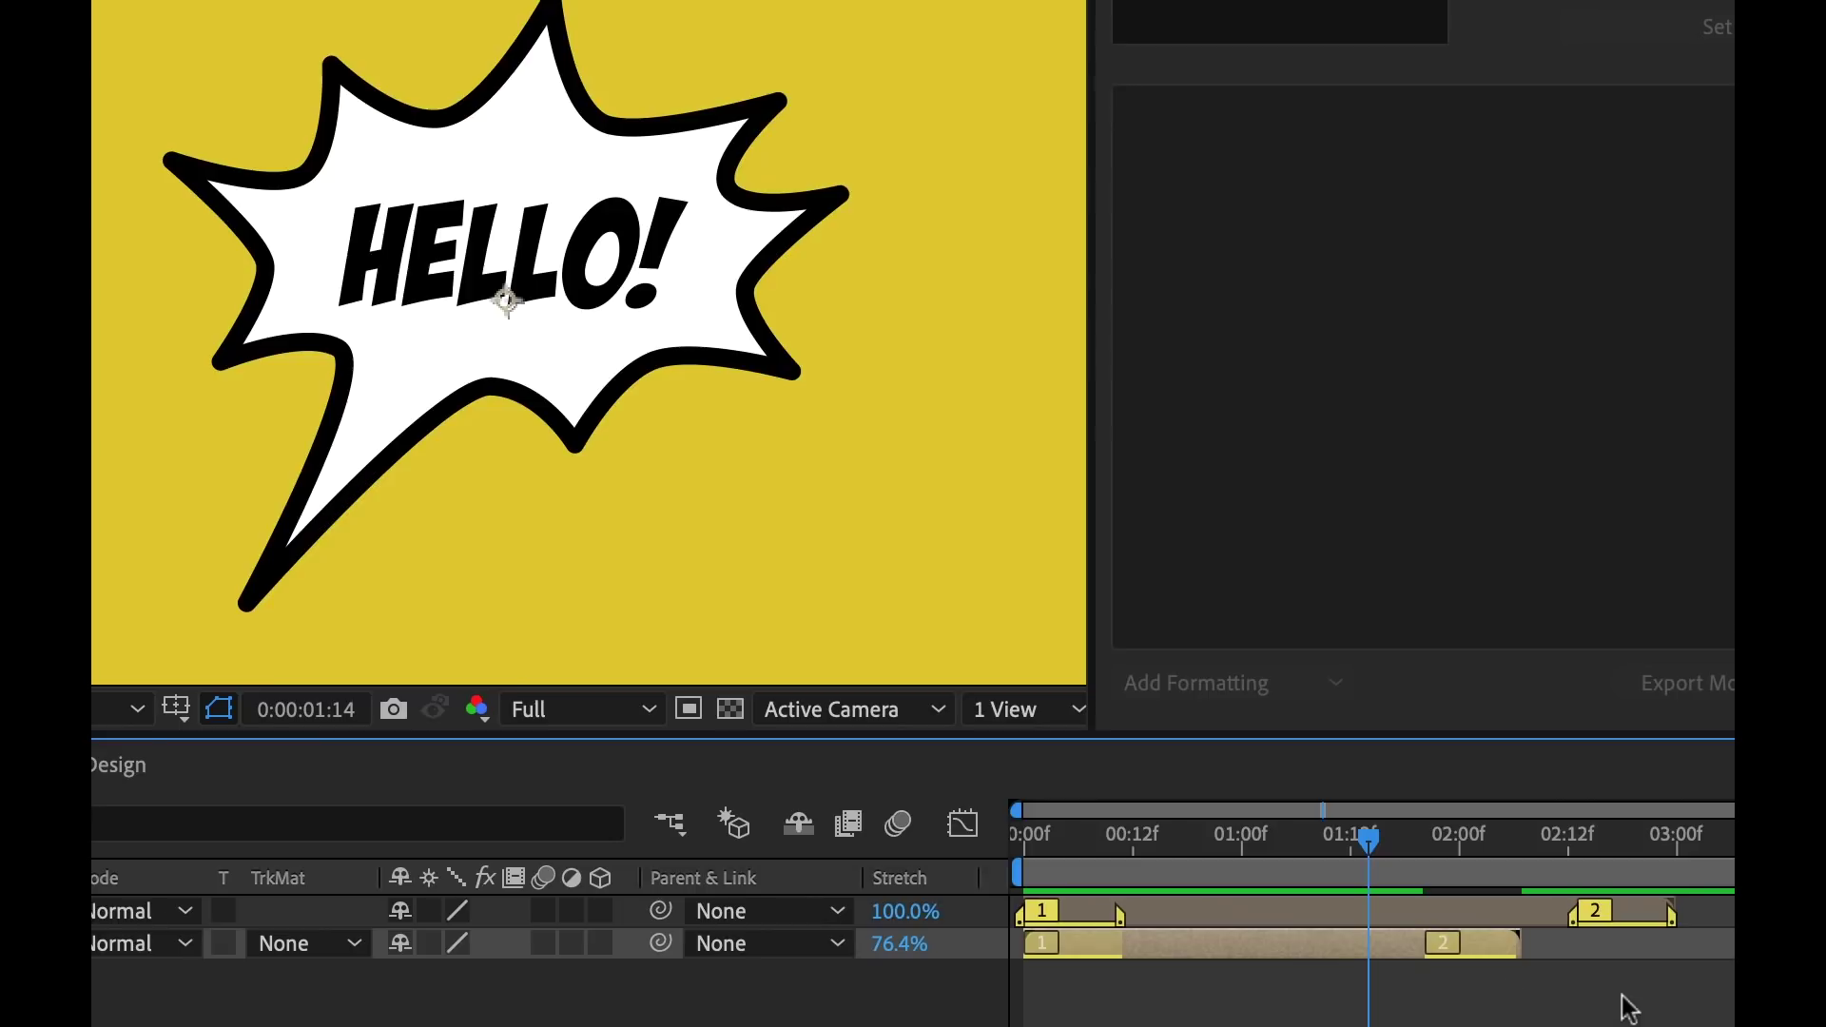
Step: Move the Hello with Responsive Design layer to start at about 00:12, compress it to 55.5%, and set the playhead to 0:00:00:21
drag(1473, 944, 1519, 943)
drag(1038, 943, 1150, 943)
drag(1367, 839, 1218, 841)
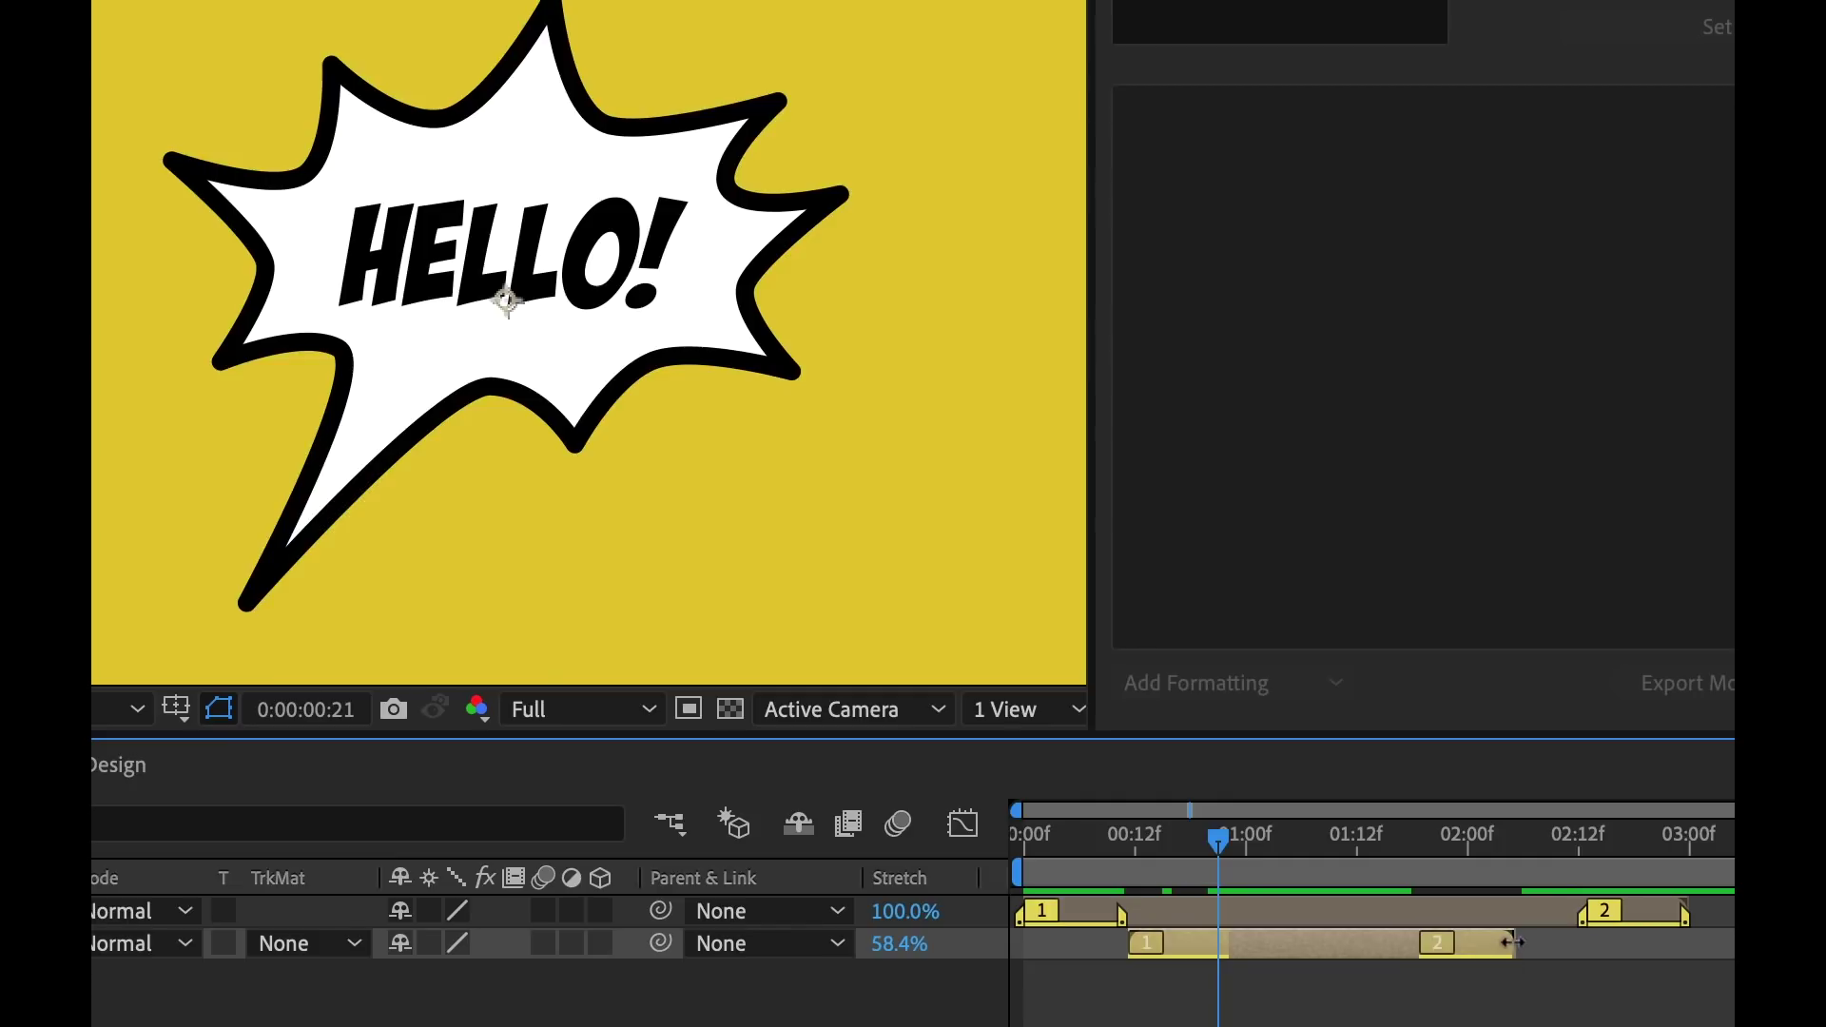
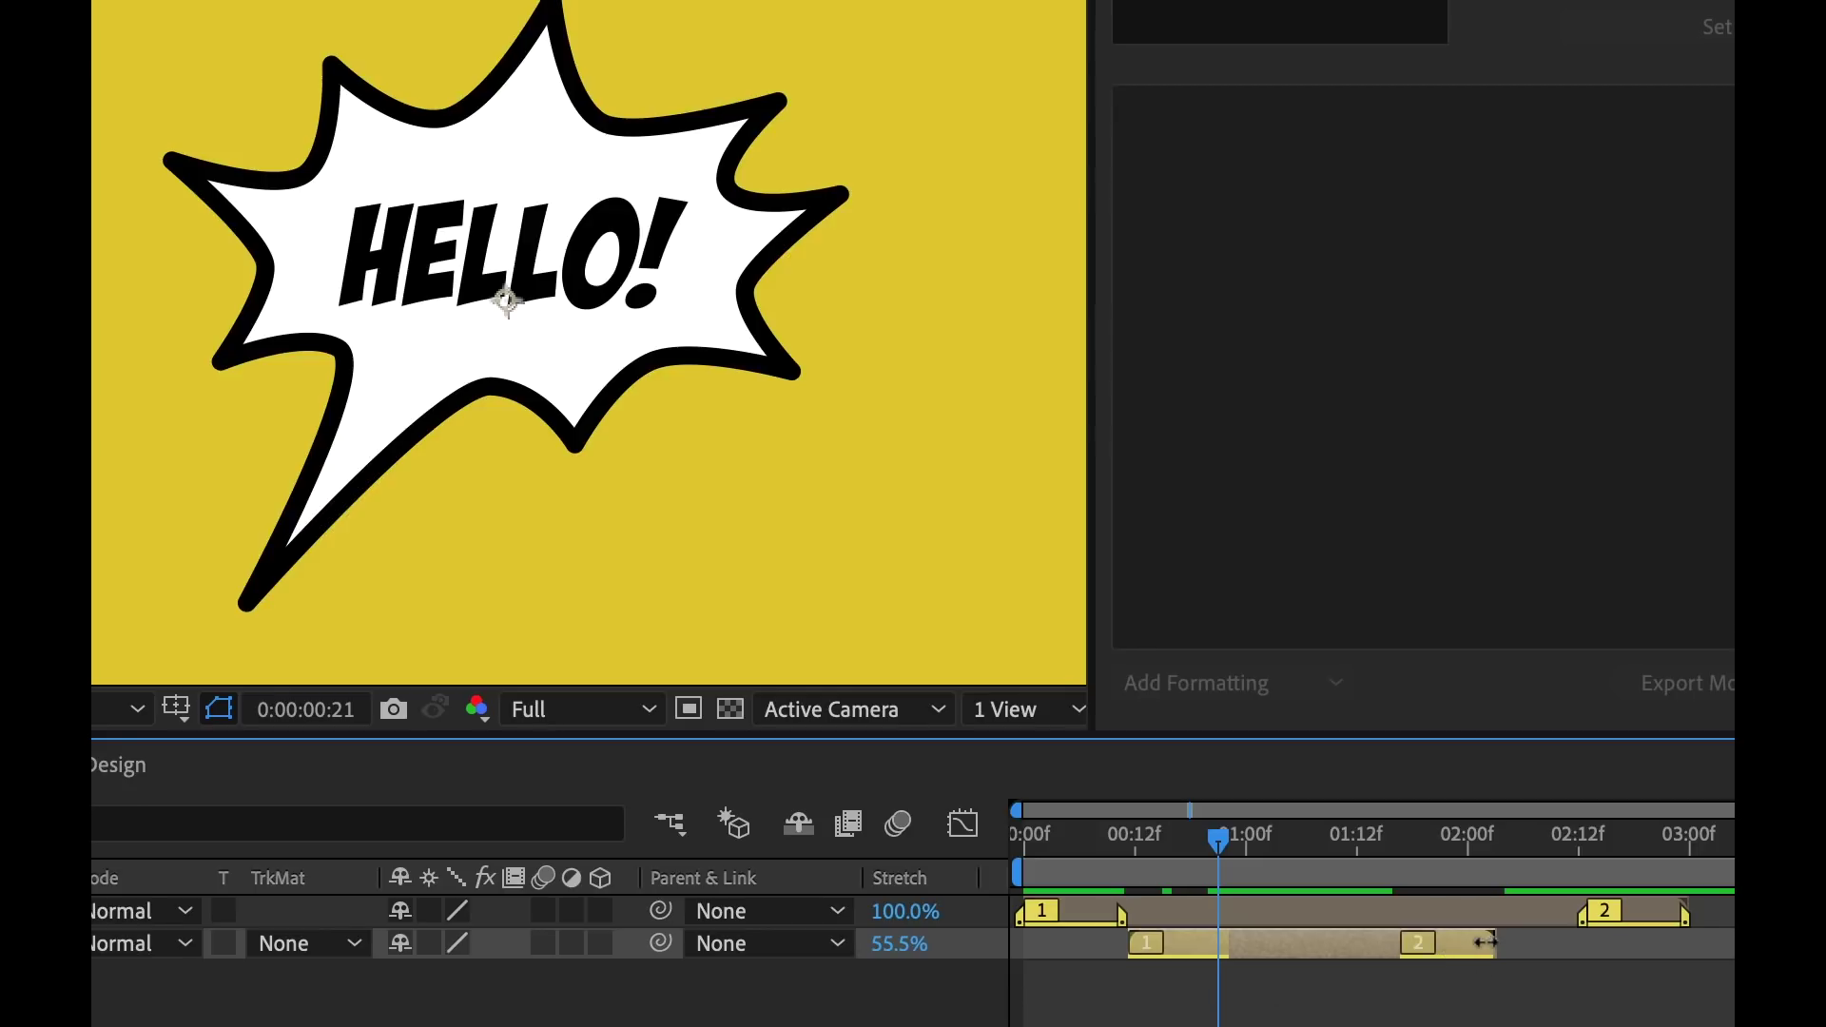
Step: Extend the Hello with Responsive Design layer from its end to a 117.7% stretch and shift its start to about 00:06
drag(1495, 944, 1608, 940)
drag(1092, 761, 1160, 739)
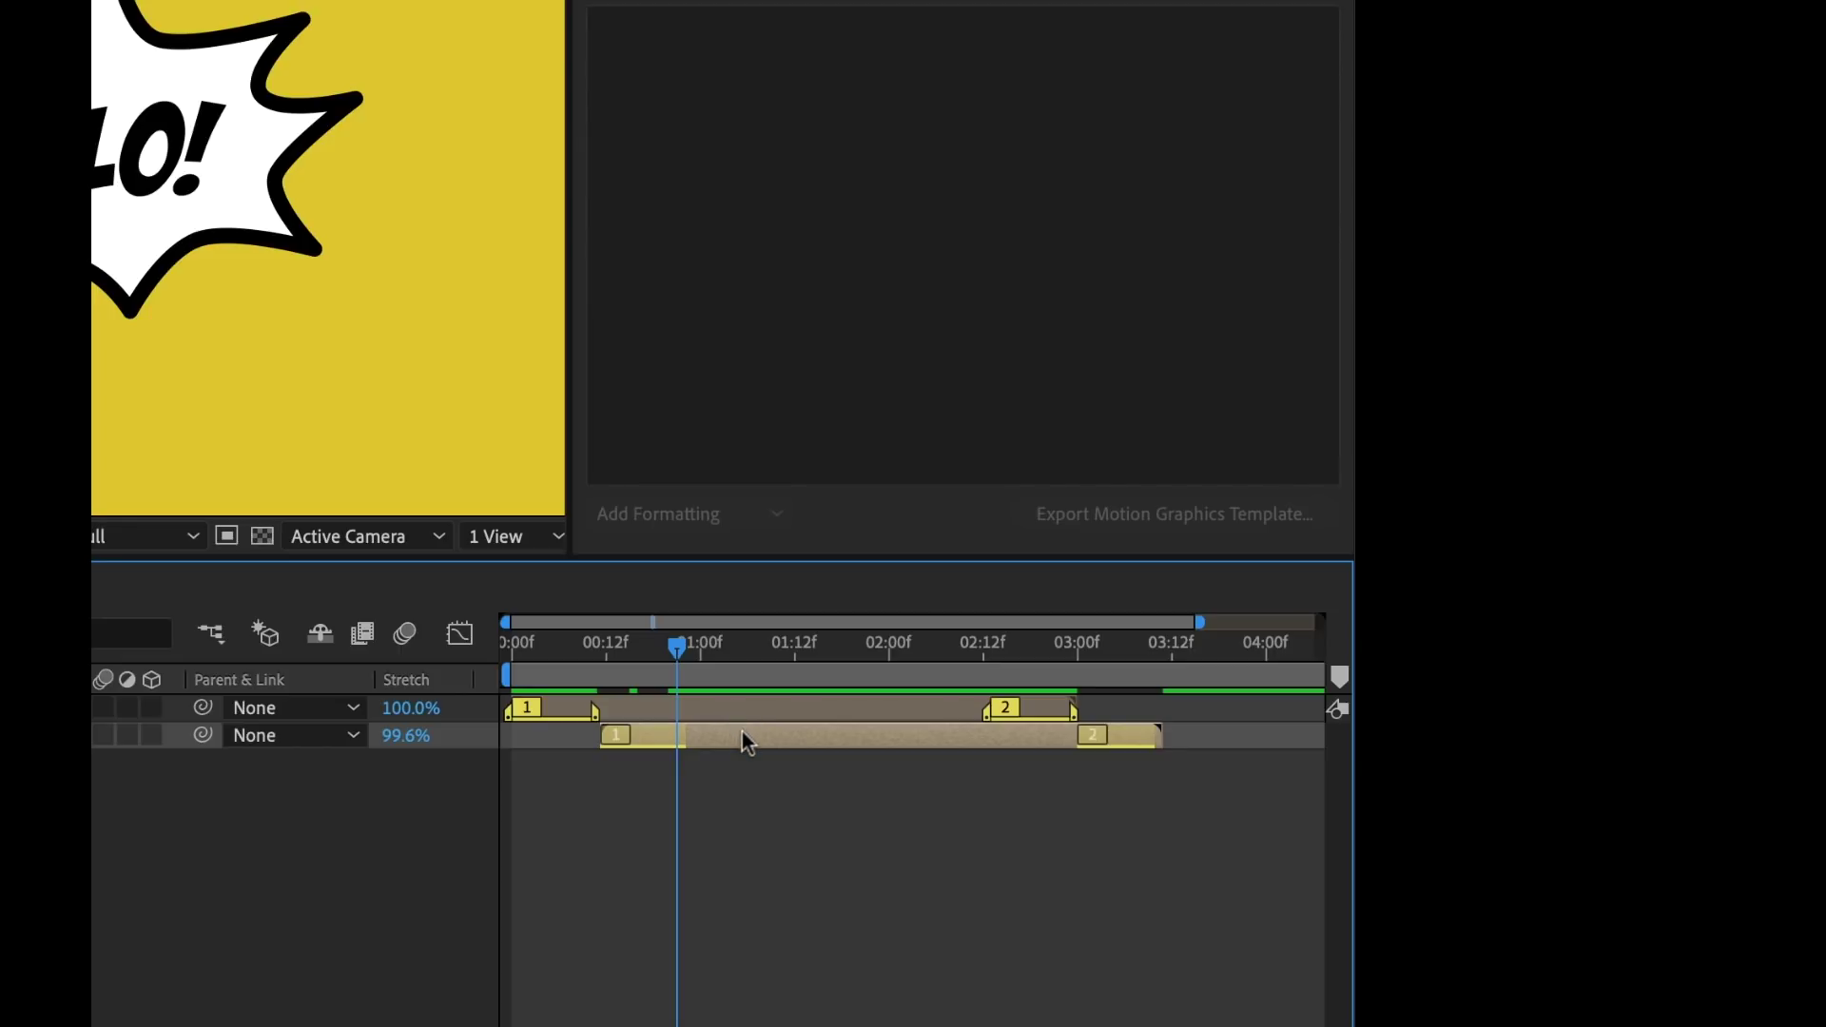
drag(744, 732, 705, 732)
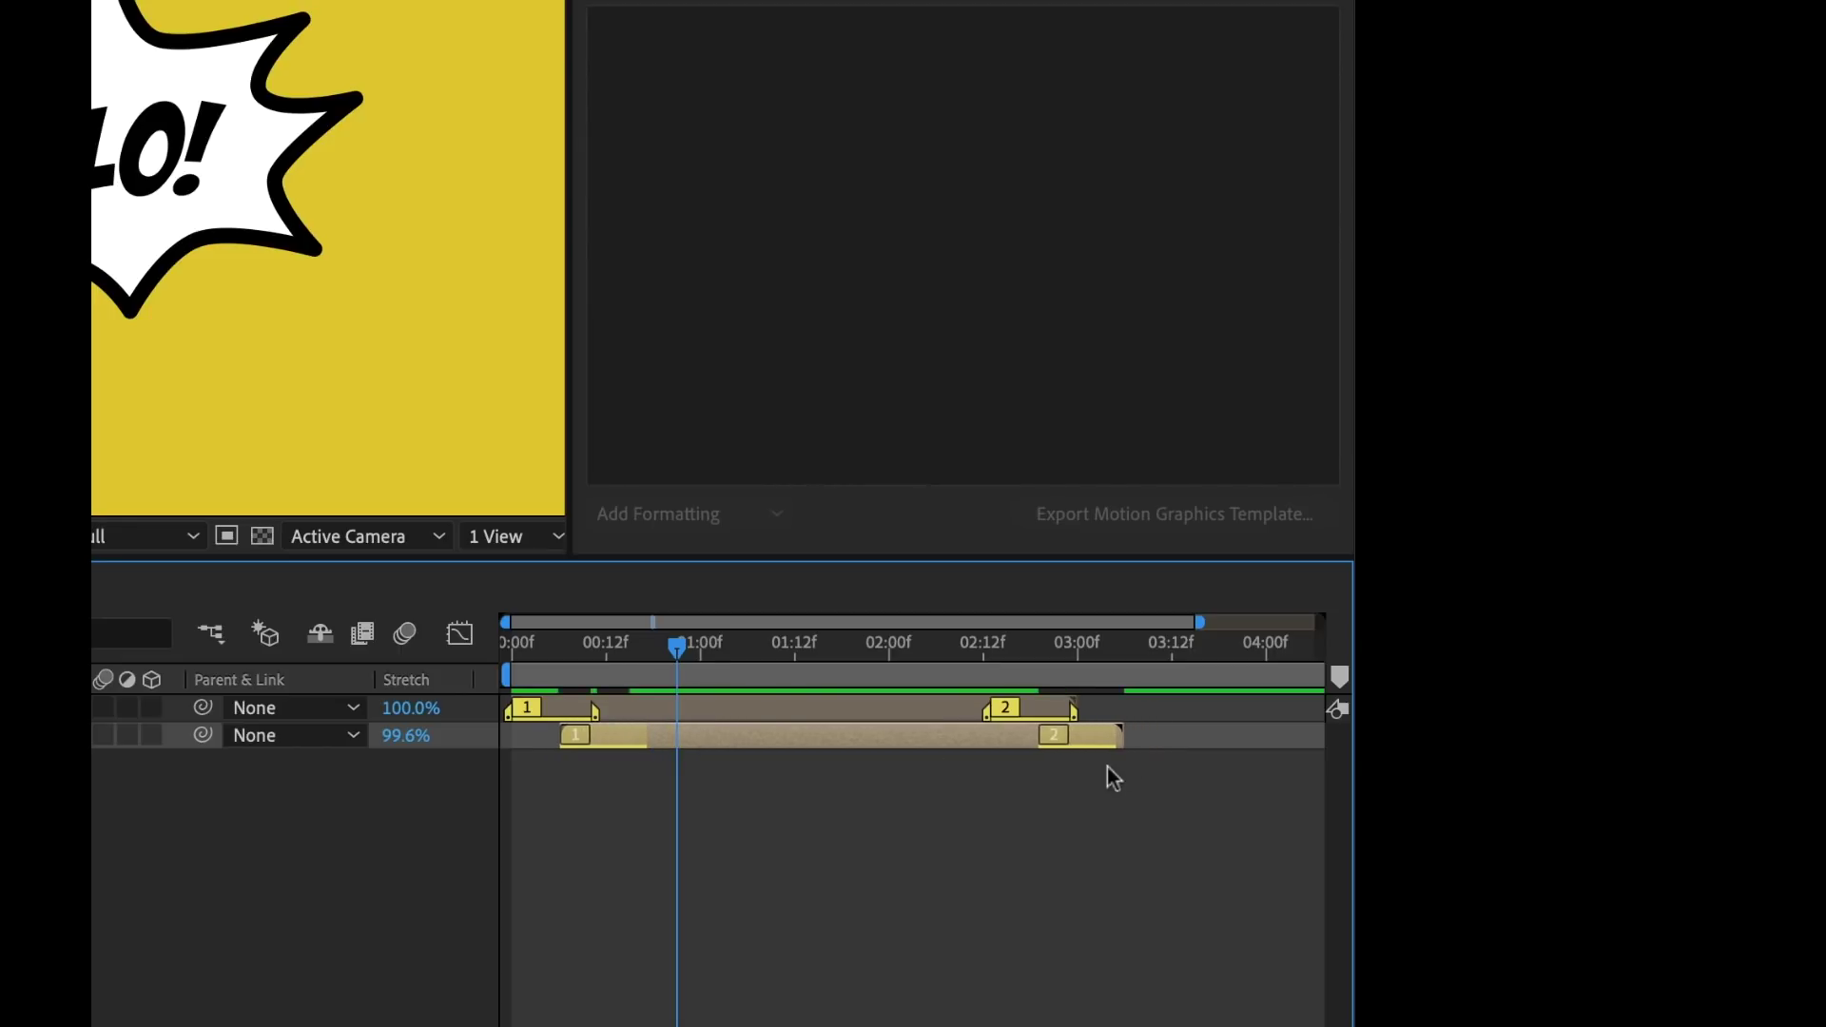
drag(1121, 735, 1224, 736)
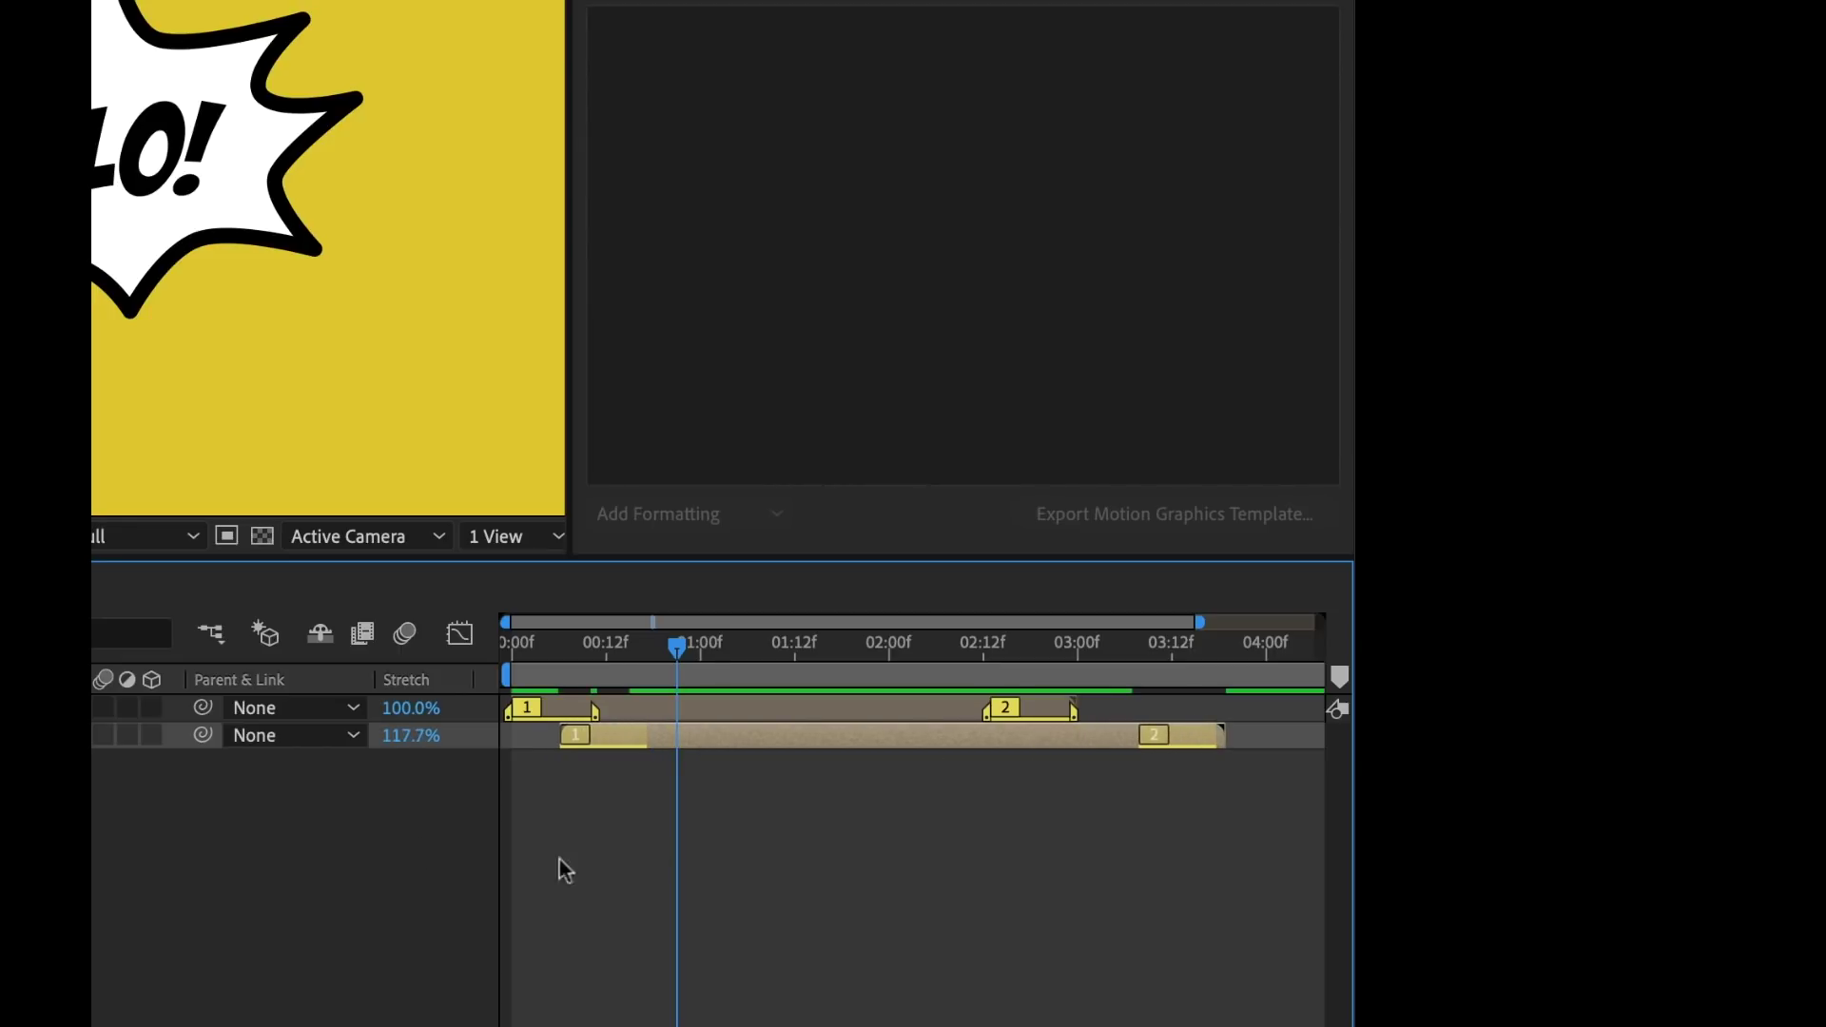
Step: Shorten the Hello with Responsive Design layer to a 71.3% stretch starting at about 00:07, with the playhead at 0:00:01:04
click(411, 737)
drag(696, 738, 746, 732)
drag(676, 646, 729, 644)
drag(820, 740, 773, 734)
drag(1232, 735, 963, 736)
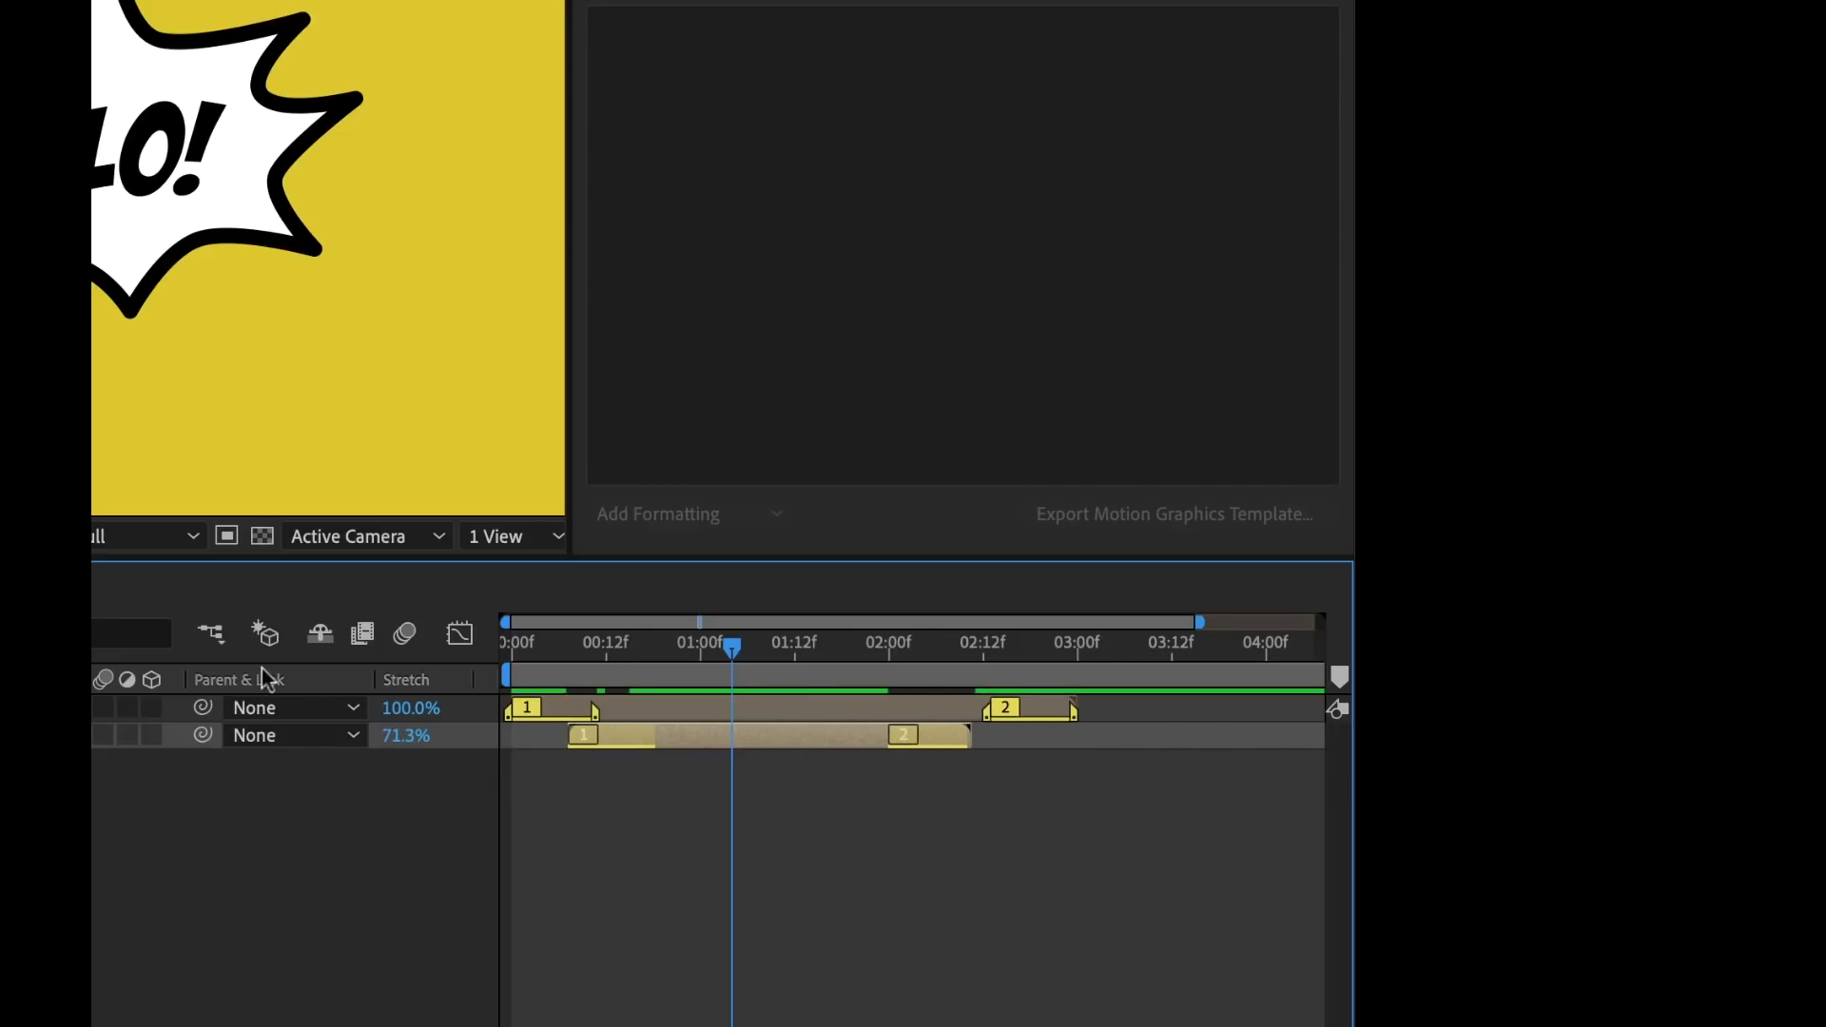
Step: Try to extend the end of the Hello layer past 03:00 in the Master Animation timeline
click(142, 707)
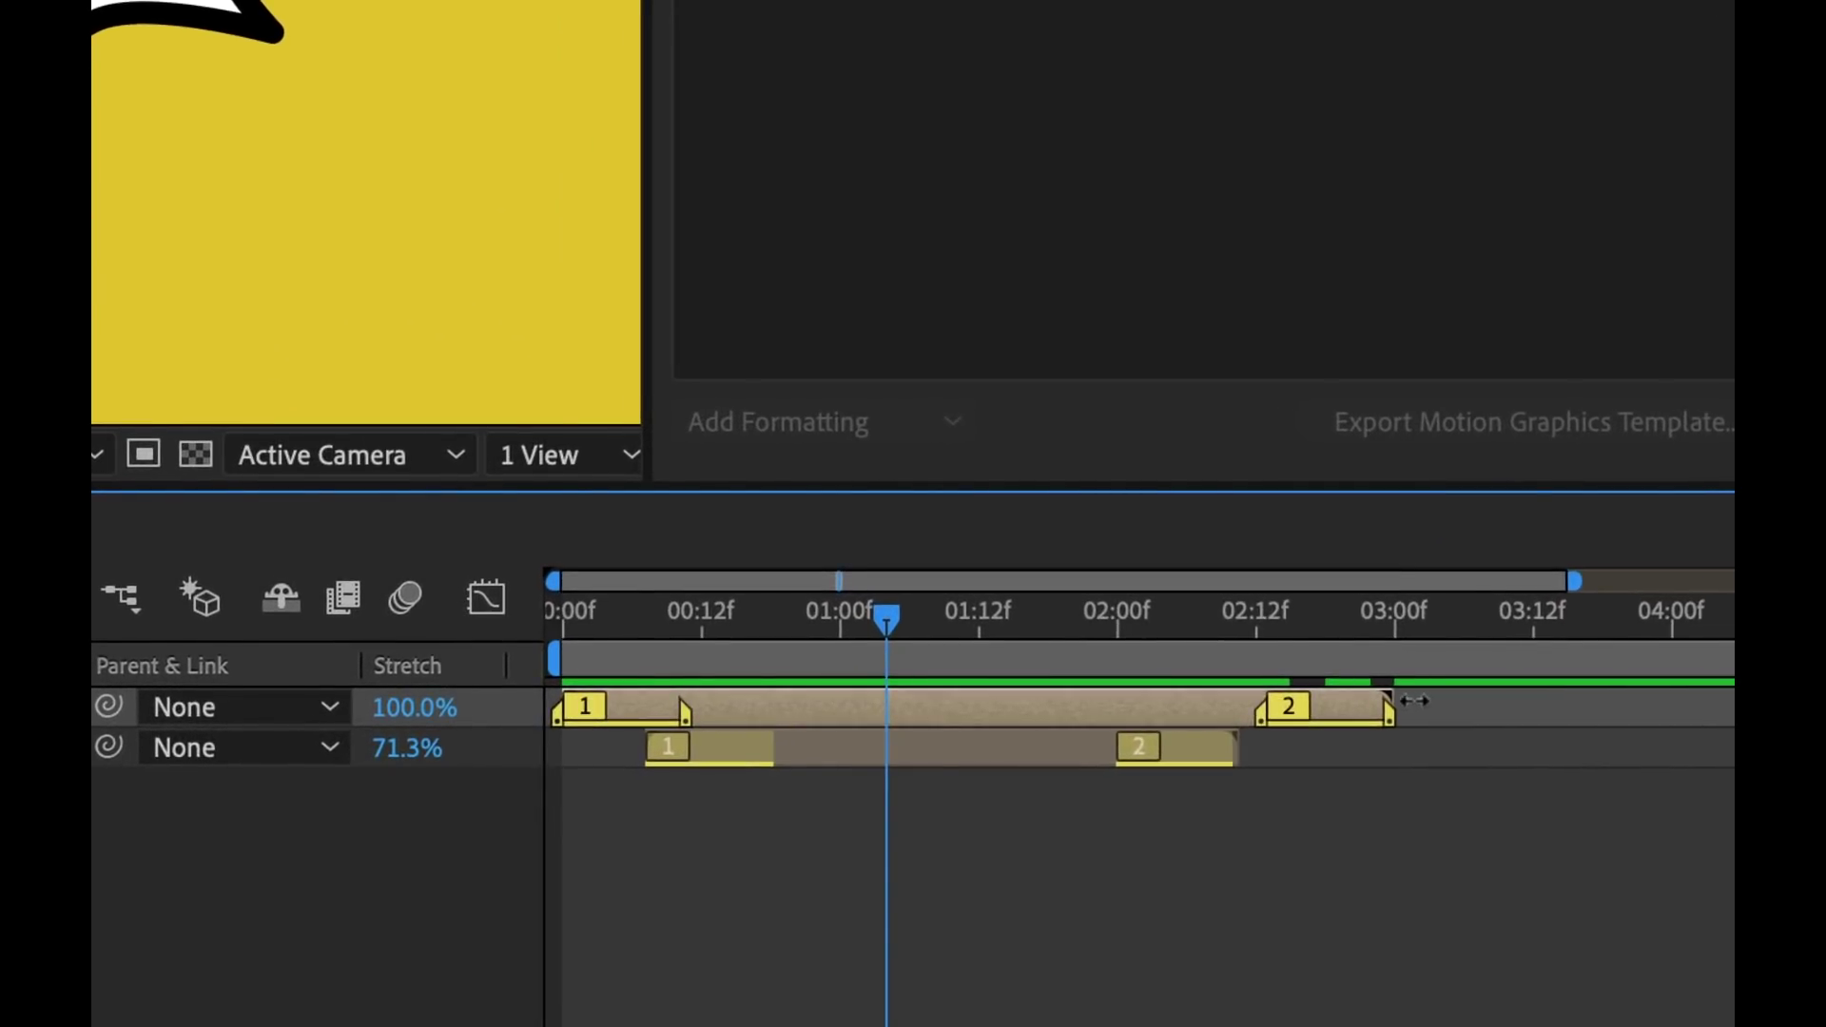
drag(1414, 701, 1585, 708)
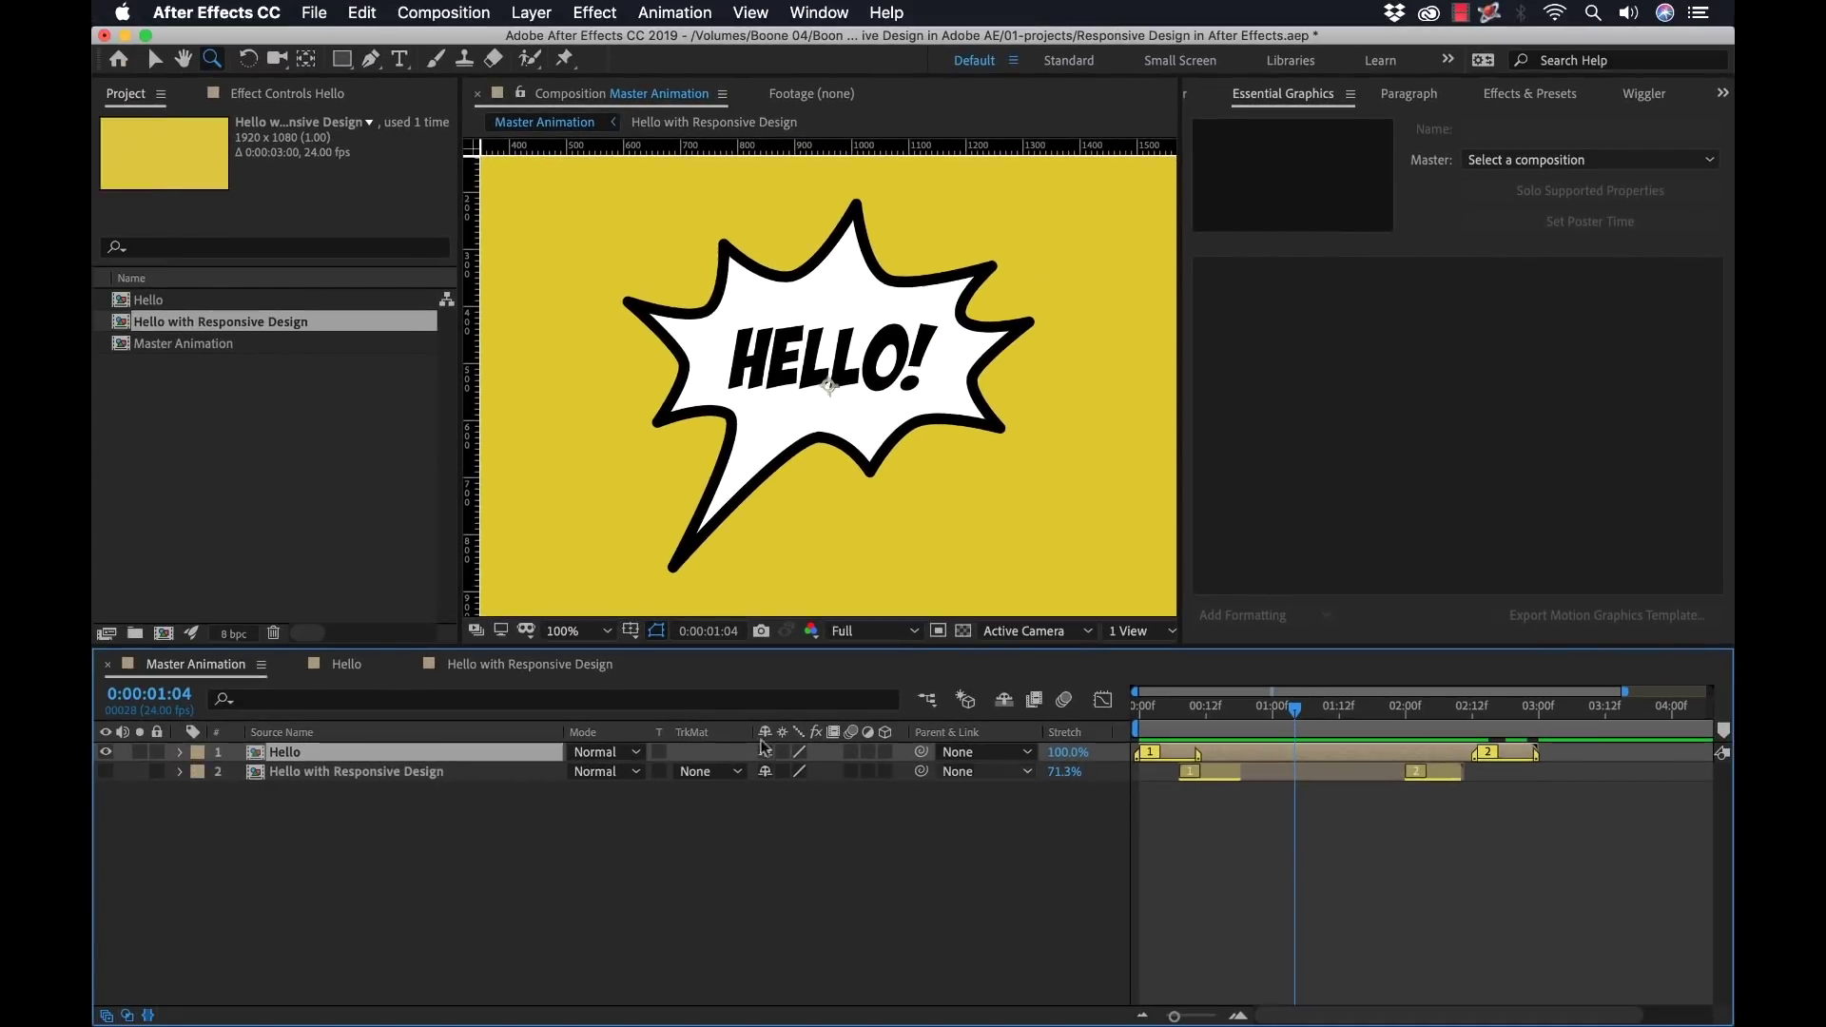
Step: Check the Hello composition's duration in its Composition Settings without changing it, and return to Master Animation
double_click(293, 753)
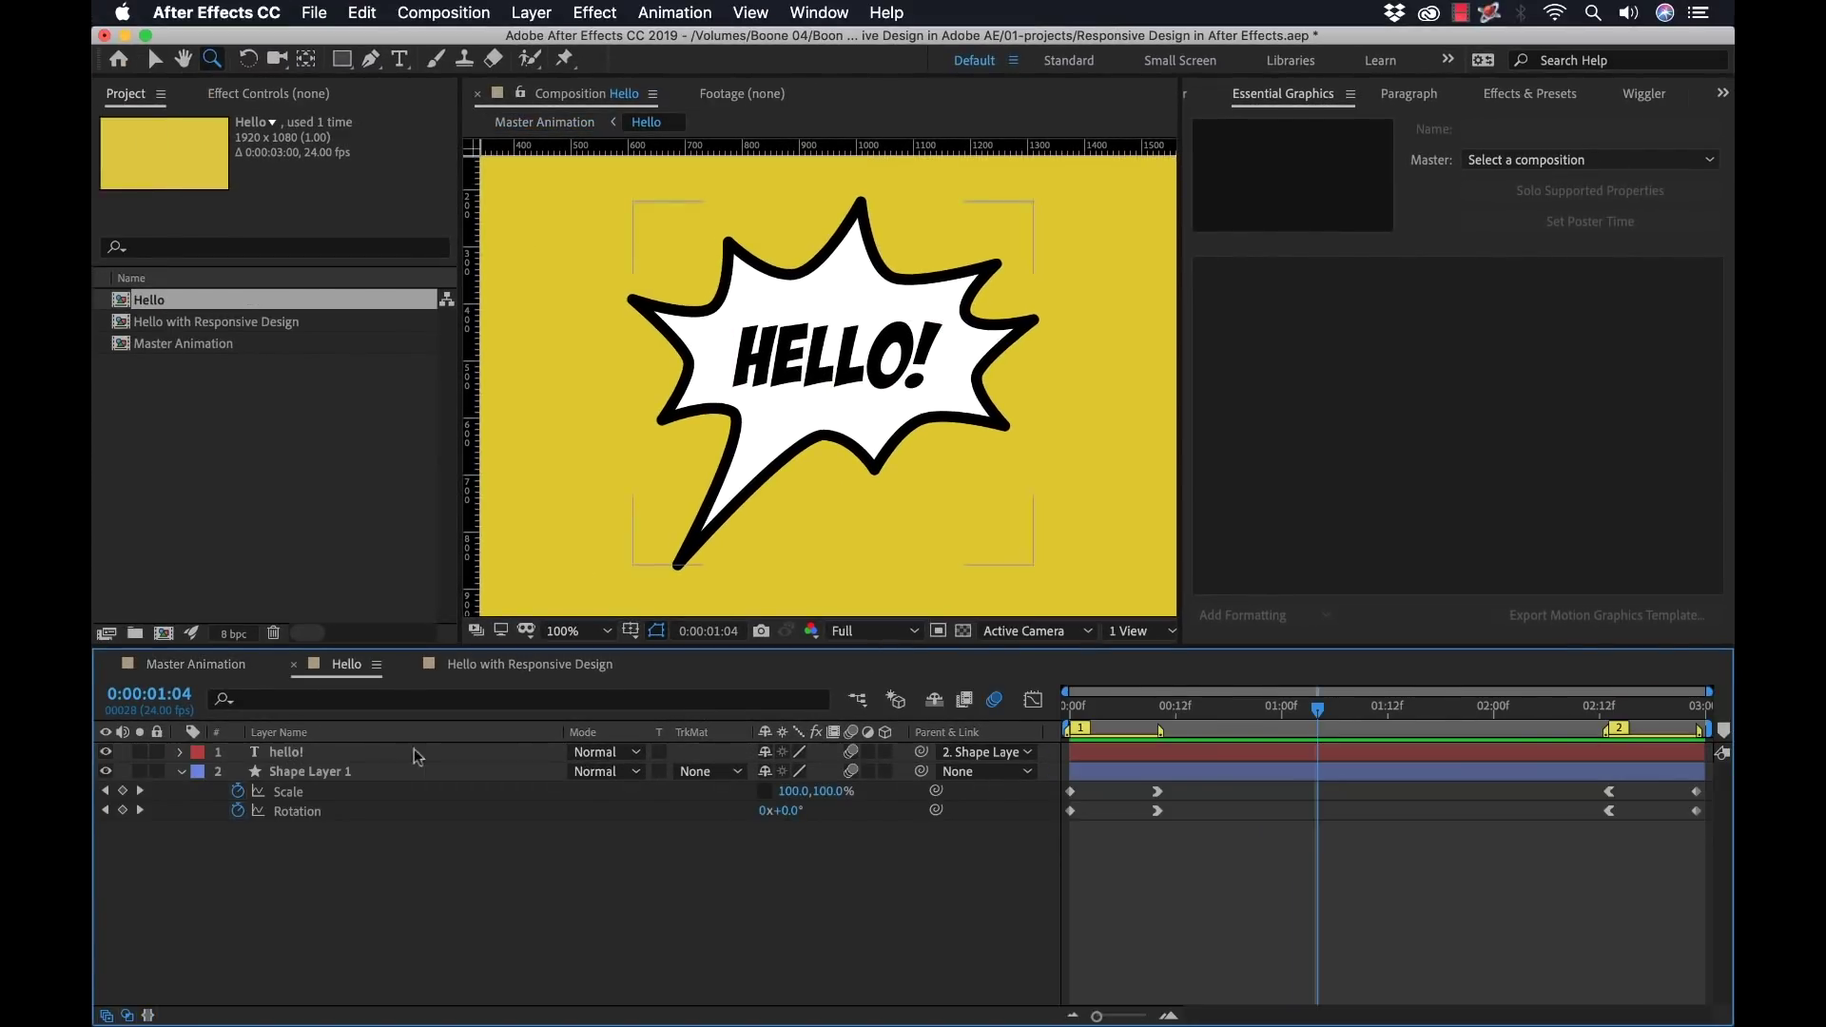
click(437, 13)
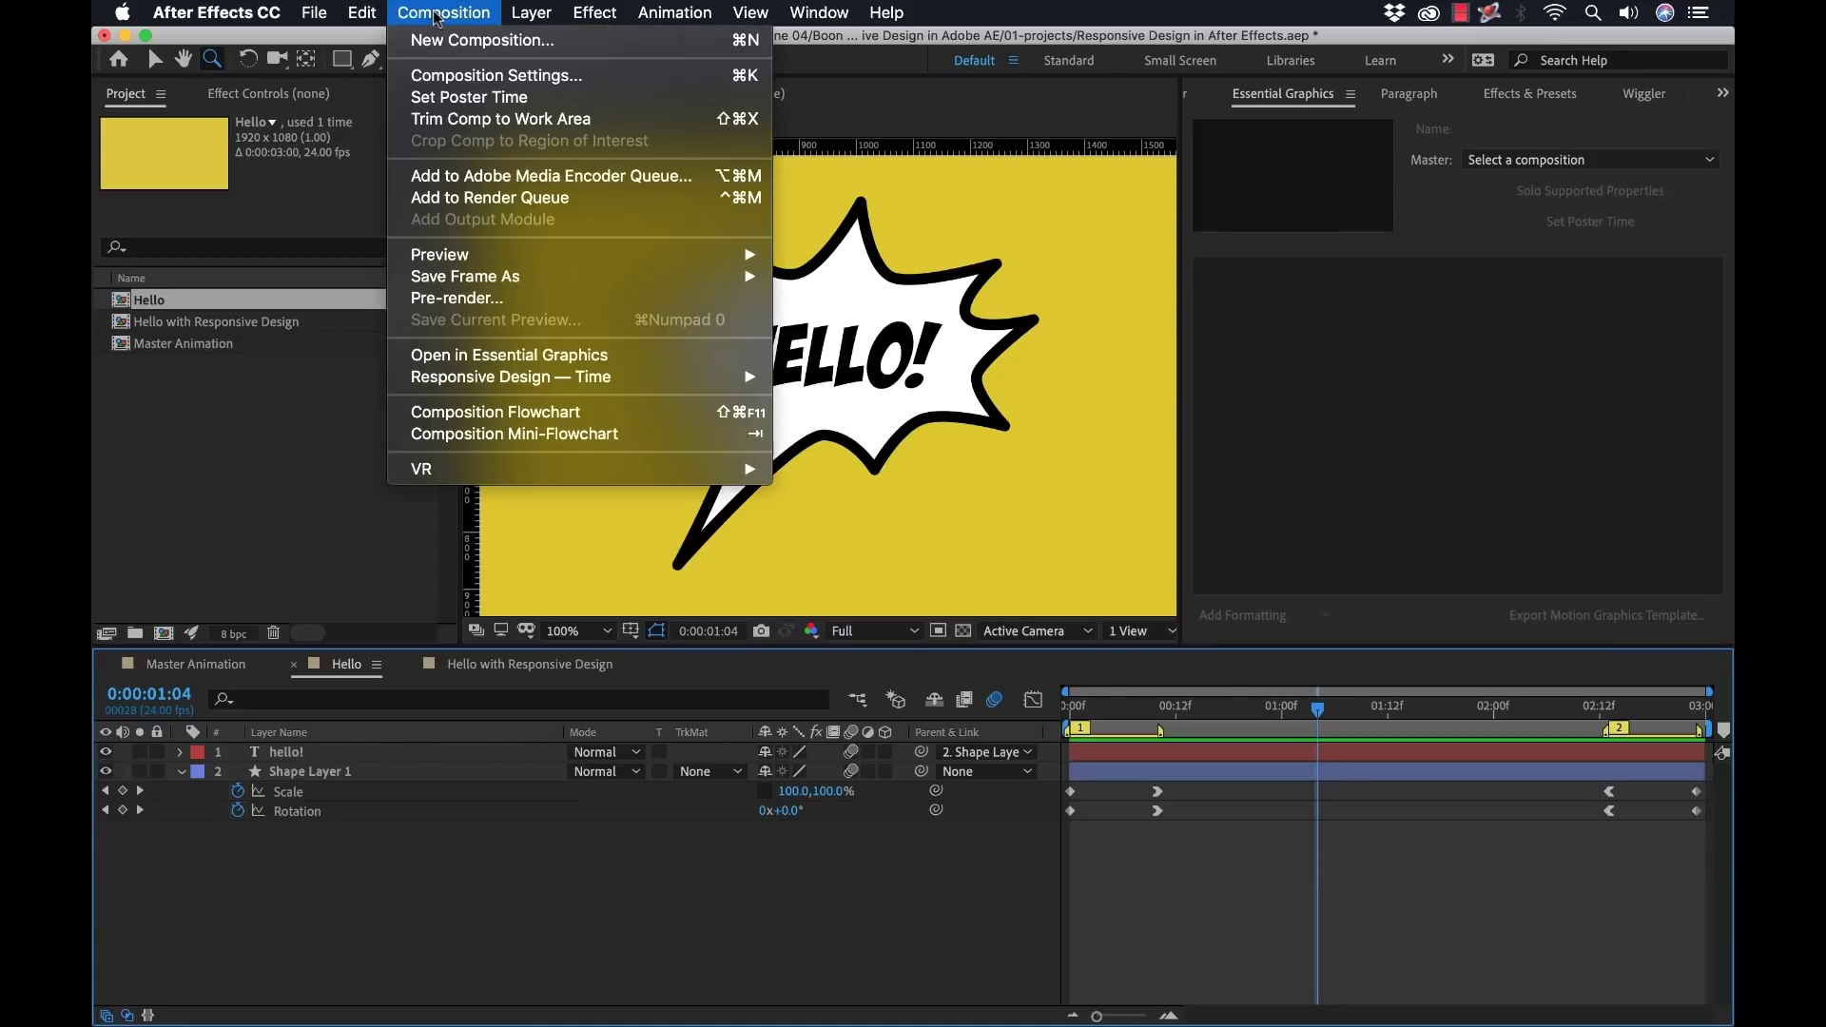
click(459, 75)
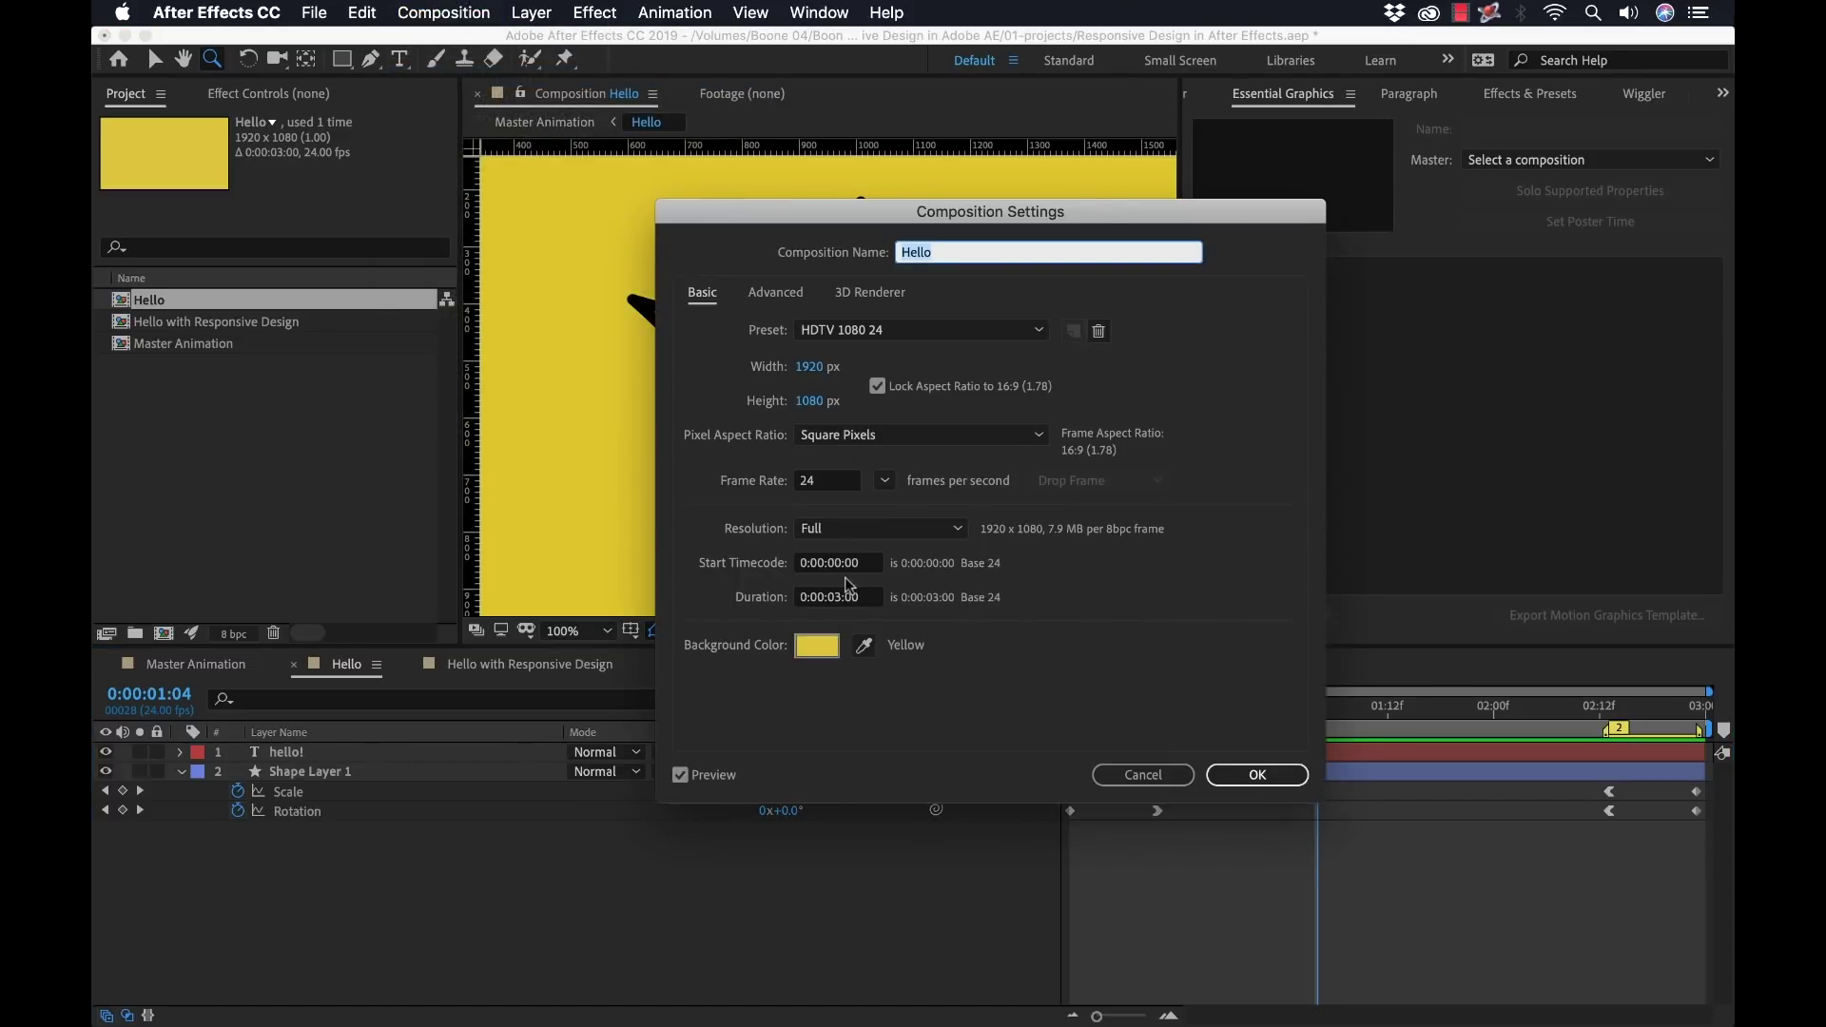
click(1166, 777)
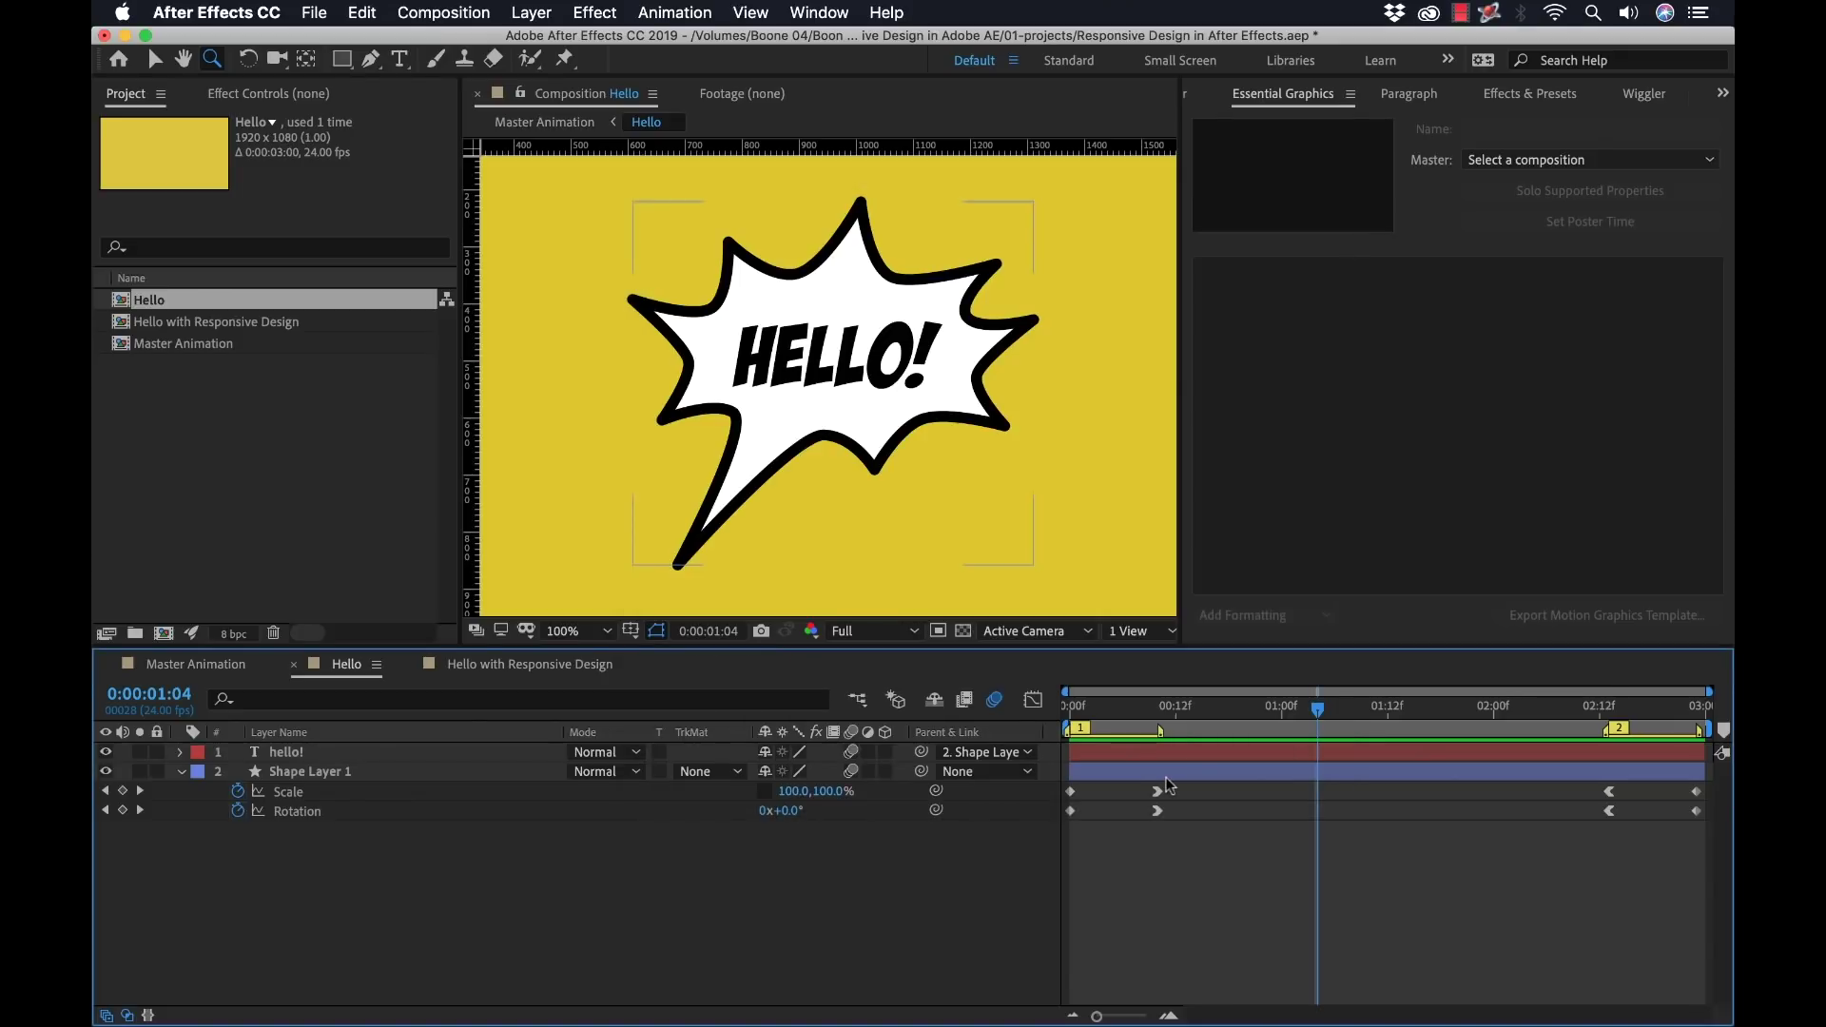
click(185, 671)
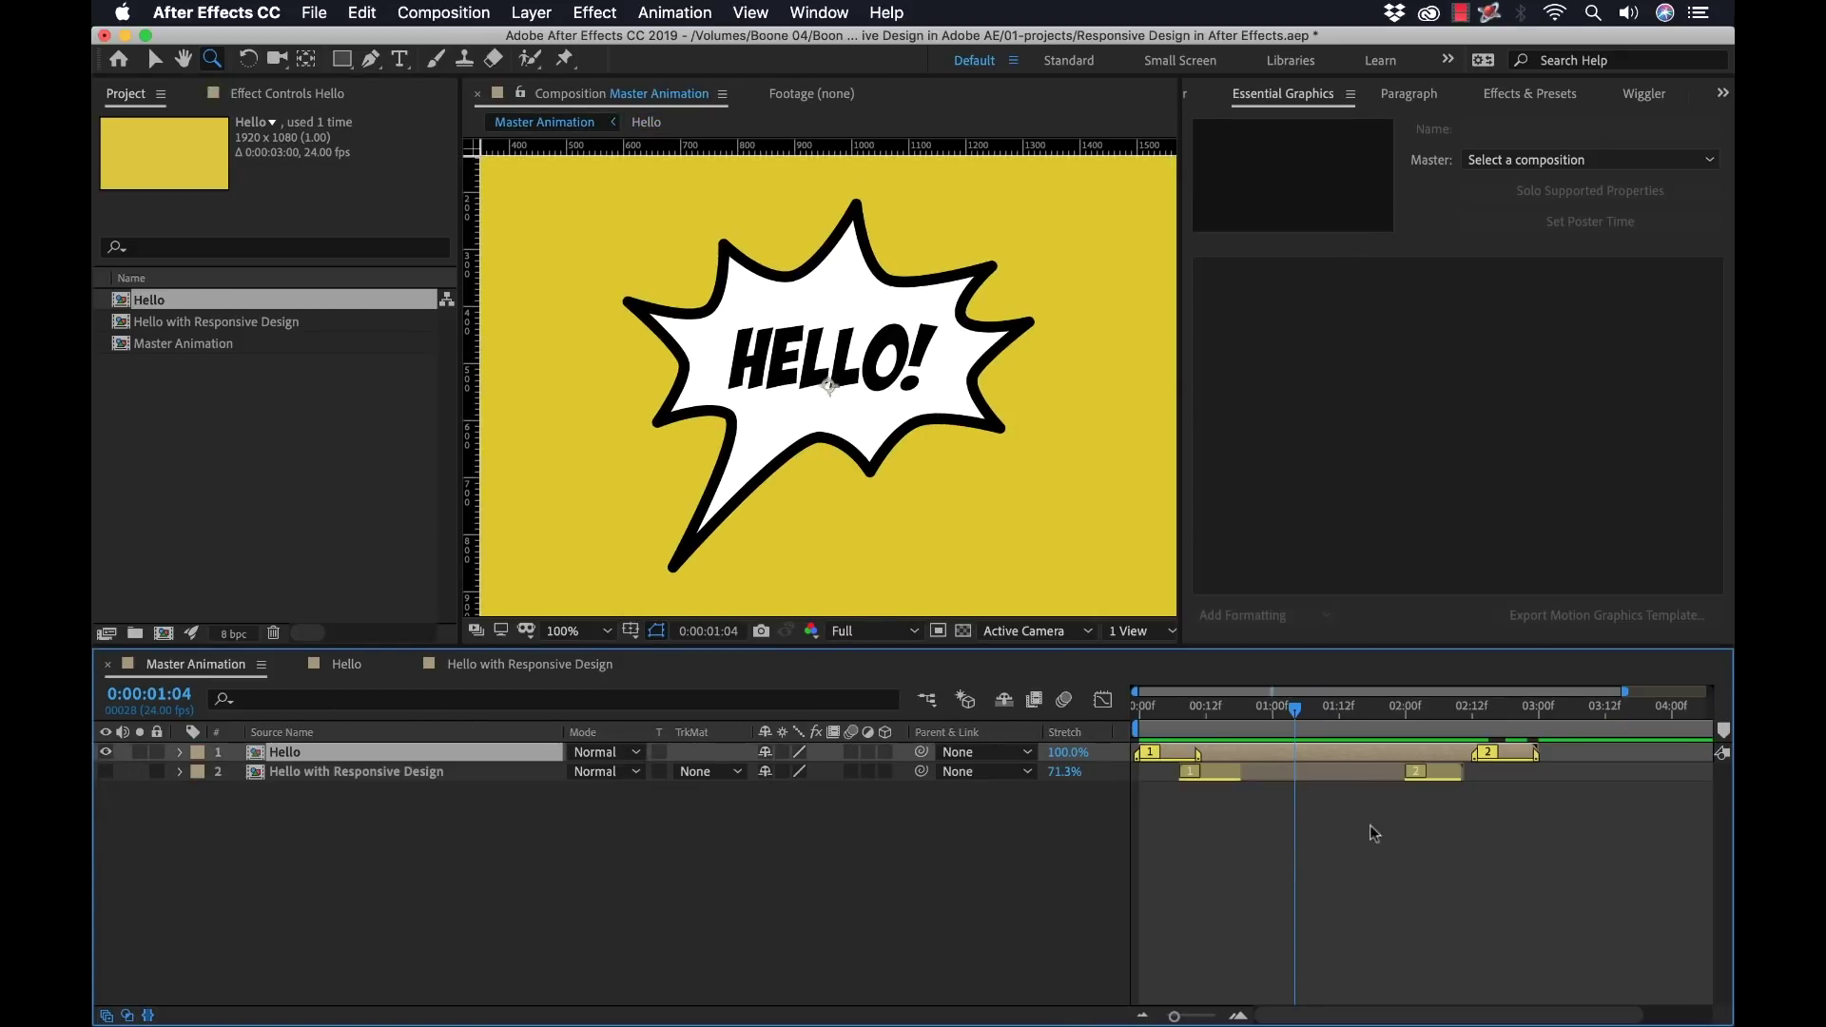
Step: Shorten the Hello with Responsive Design layer from its end to a 68.1% stretch in Master Animation
mouse_move(1457, 772)
mouse_down()
mouse_move(1335, 772)
mouse_move(1440, 780)
mouse_up()
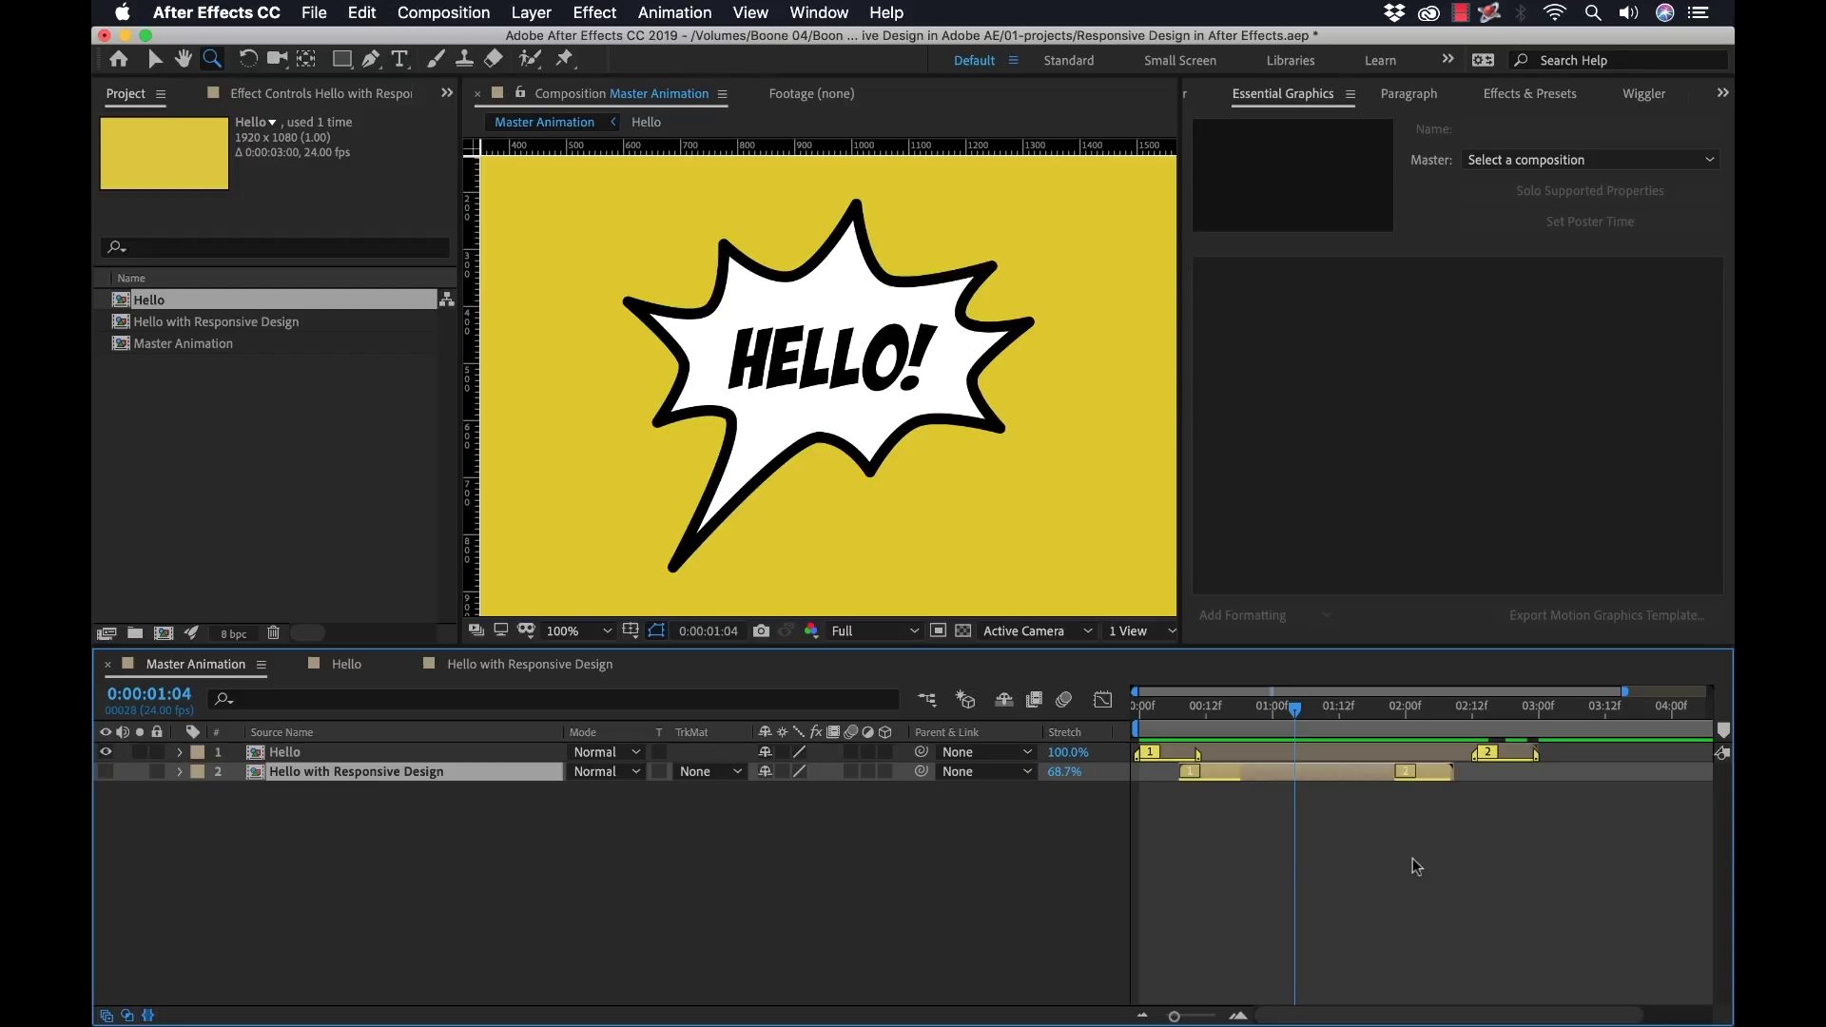
mouse_move(1445, 767)
mouse_down()
mouse_move(1312, 773)
mouse_move(1457, 772)
mouse_move(1448, 785)
mouse_up()
mouse_move(1459, 772)
mouse_down()
mouse_move(1299, 775)
mouse_move(1445, 780)
mouse_up()
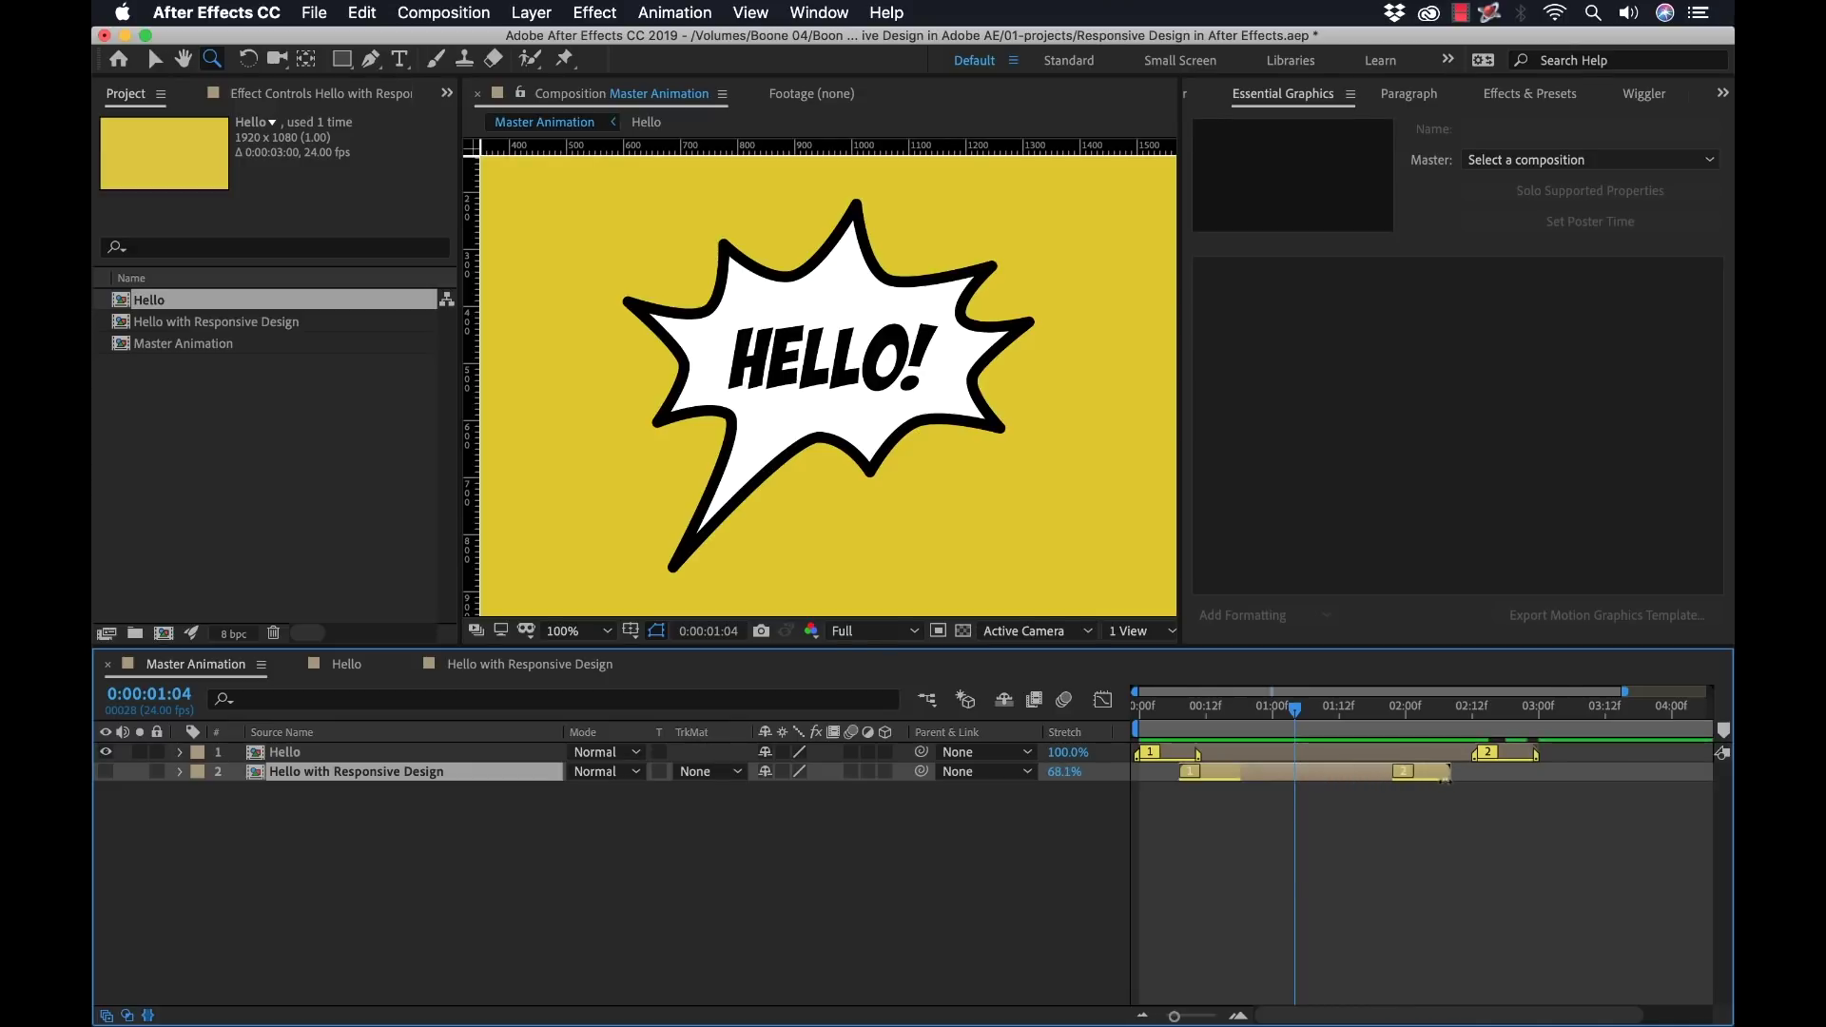